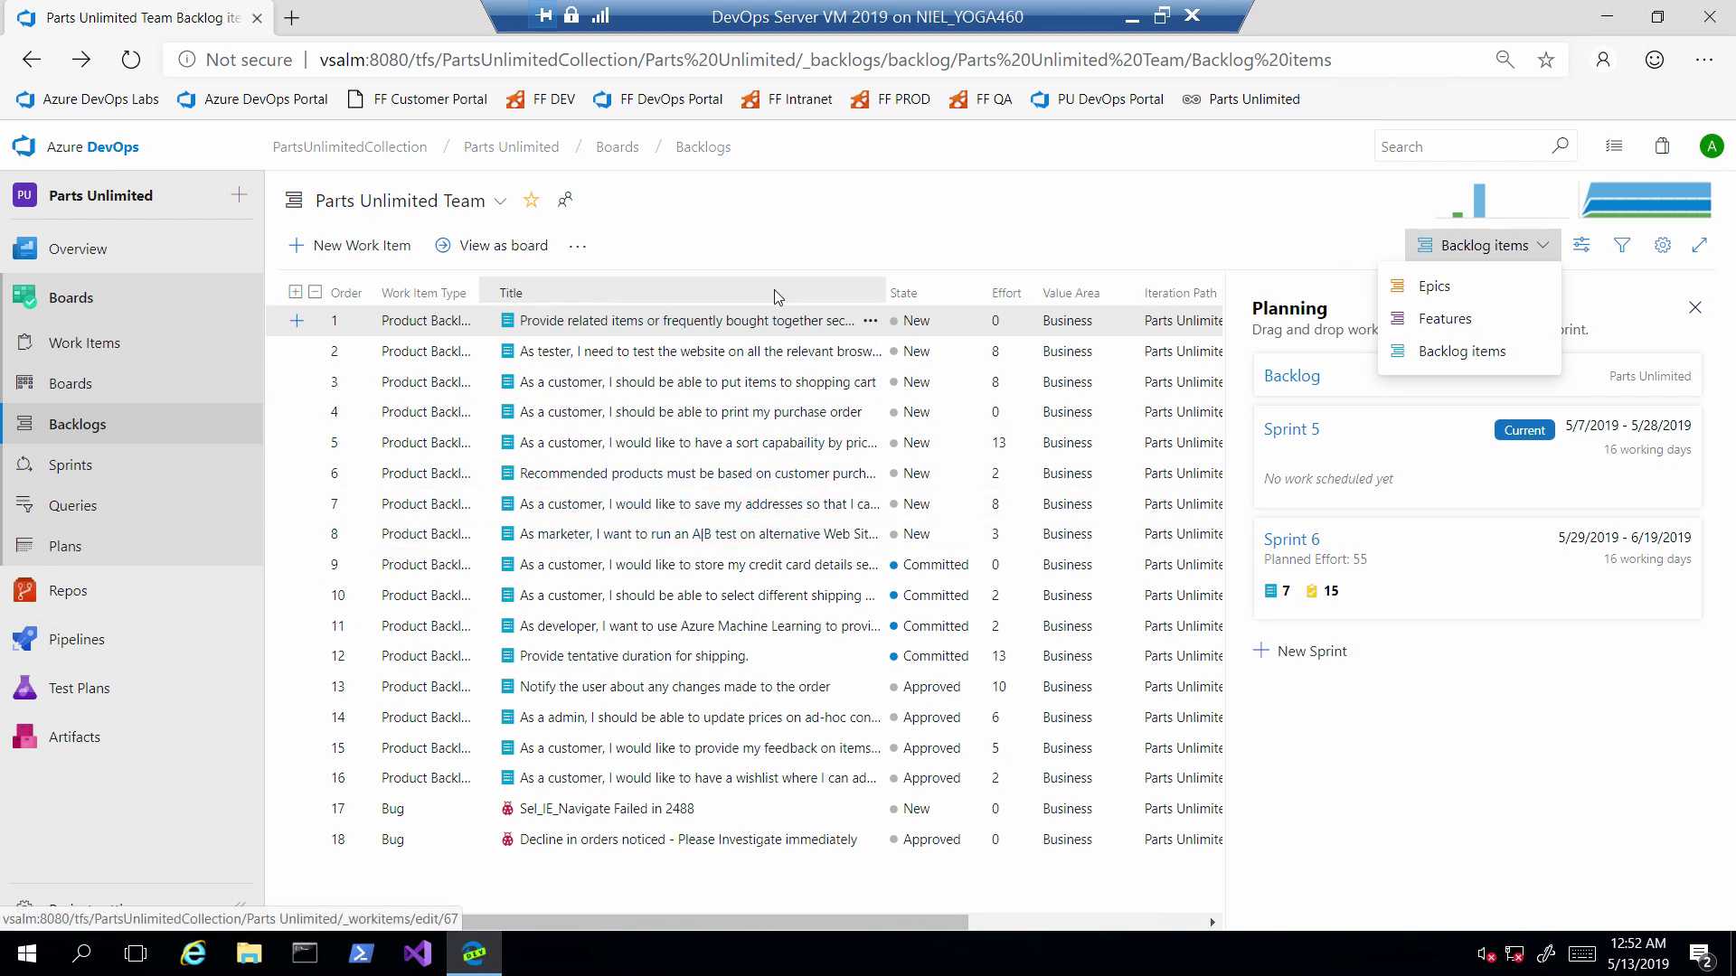
Step: Show the Features backlog level and expand the "Ratings for purchased items" feature to view its child items
left_click(894, 253)
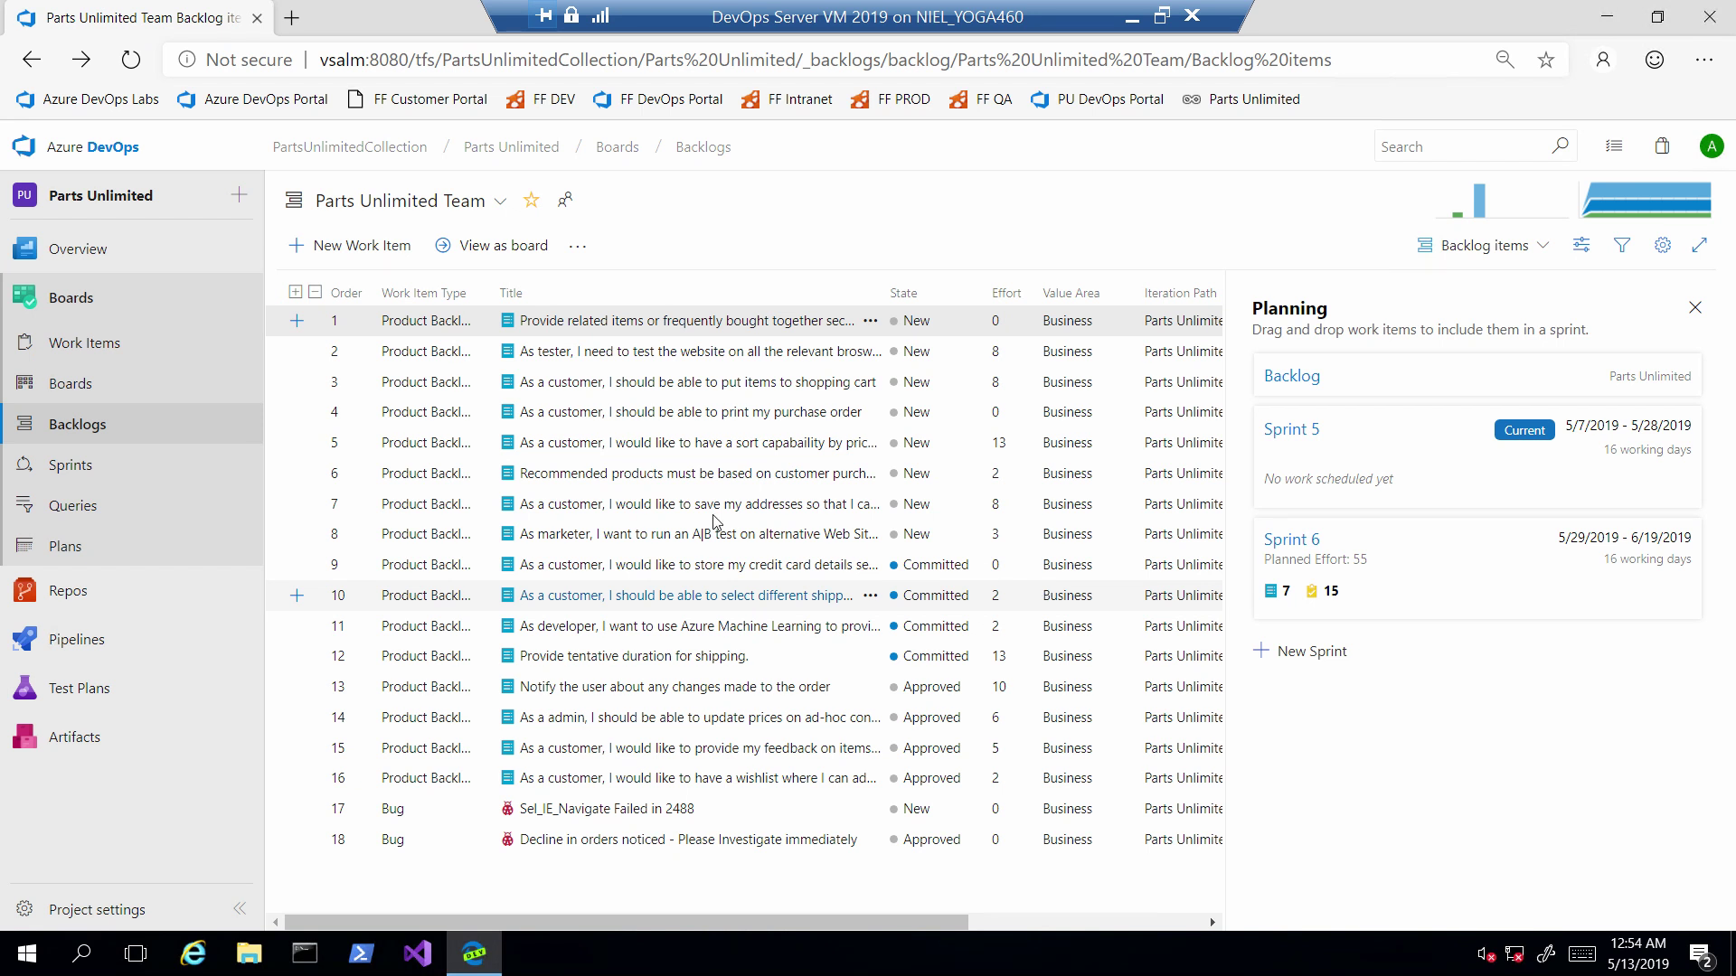
left_click(1527, 245)
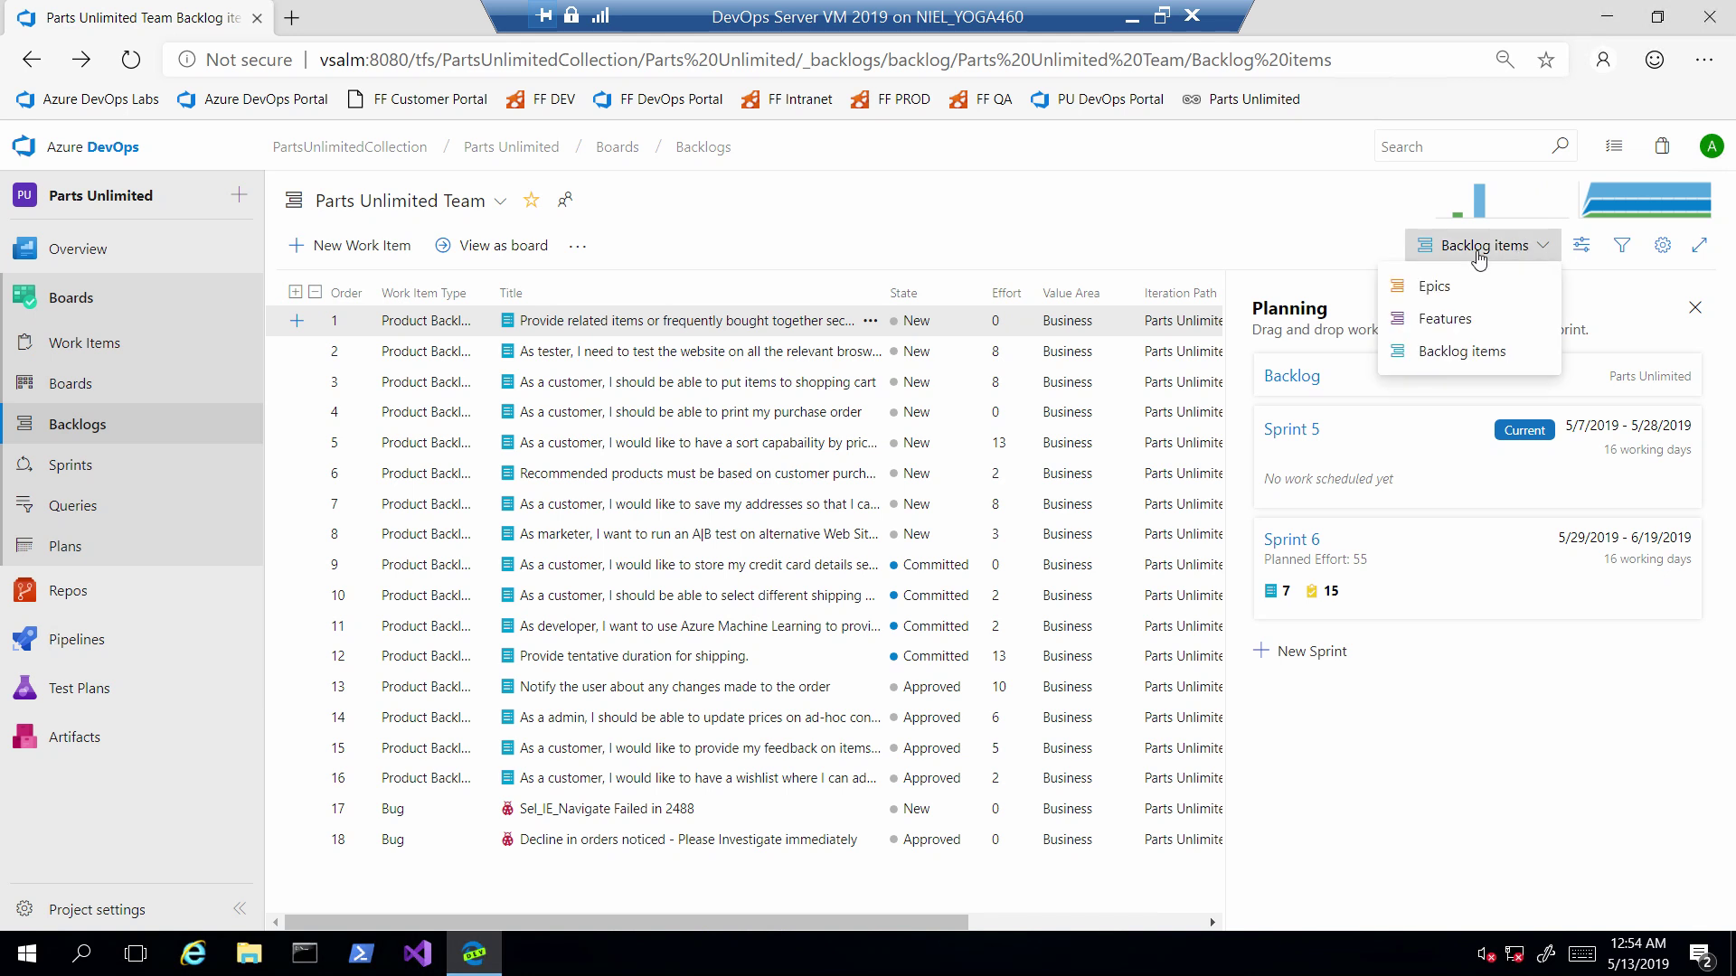
left_click(1435, 318)
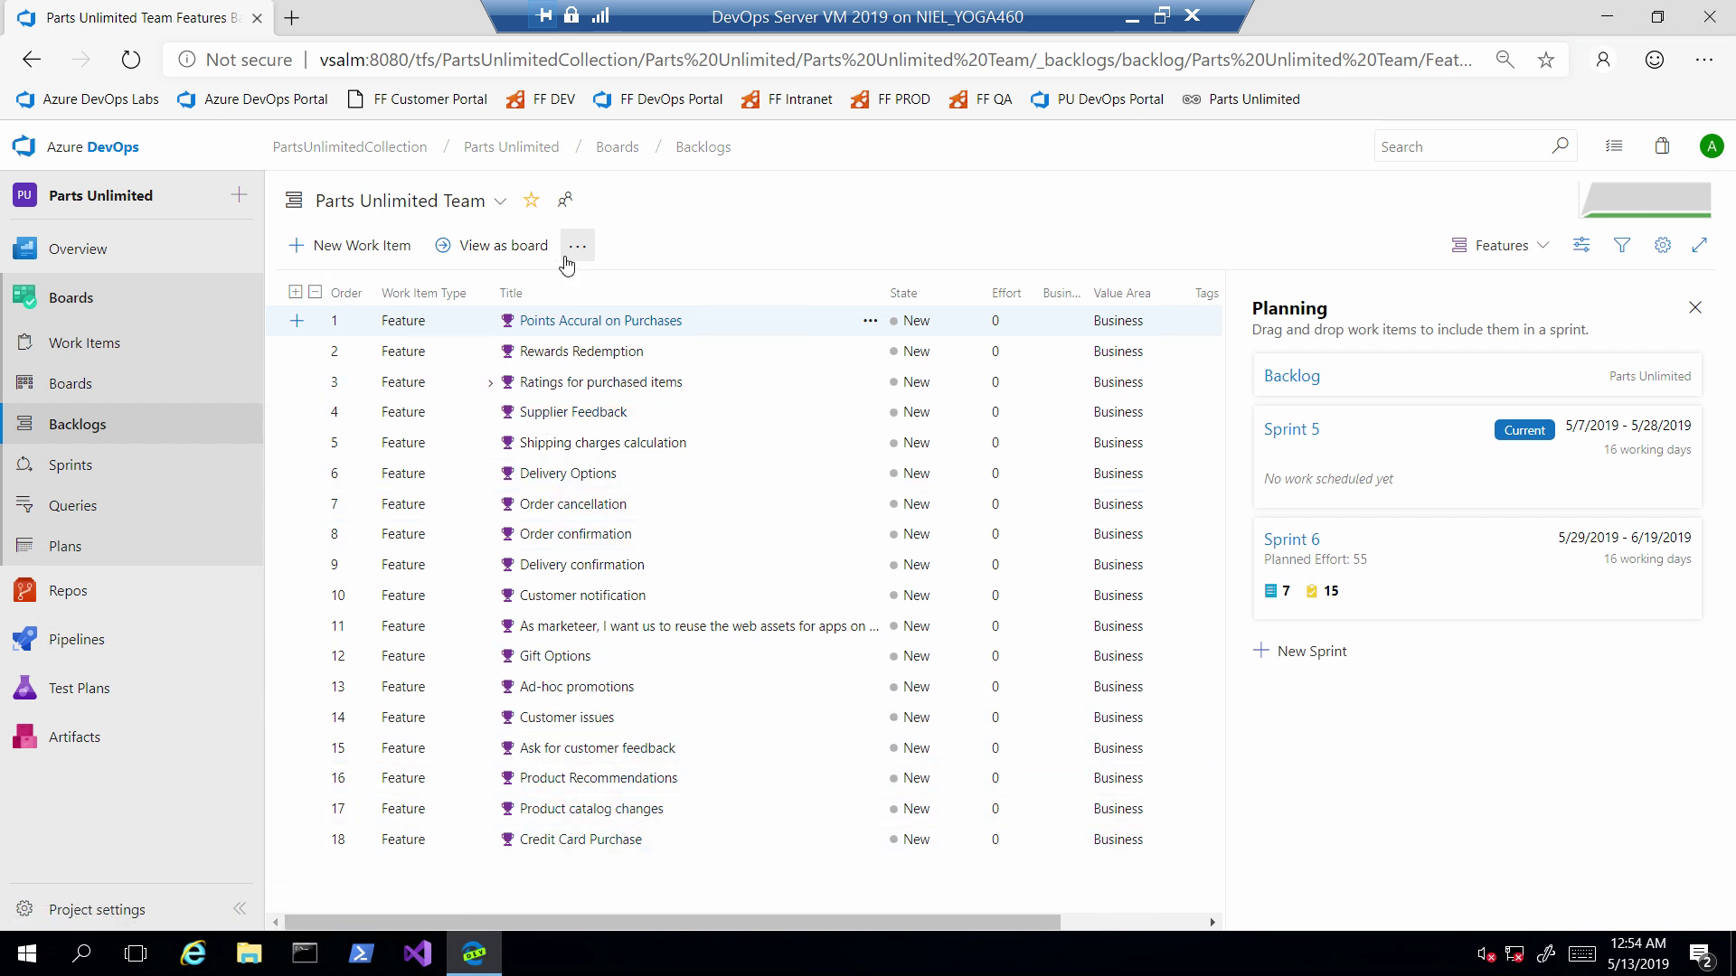
left_click(490, 384)
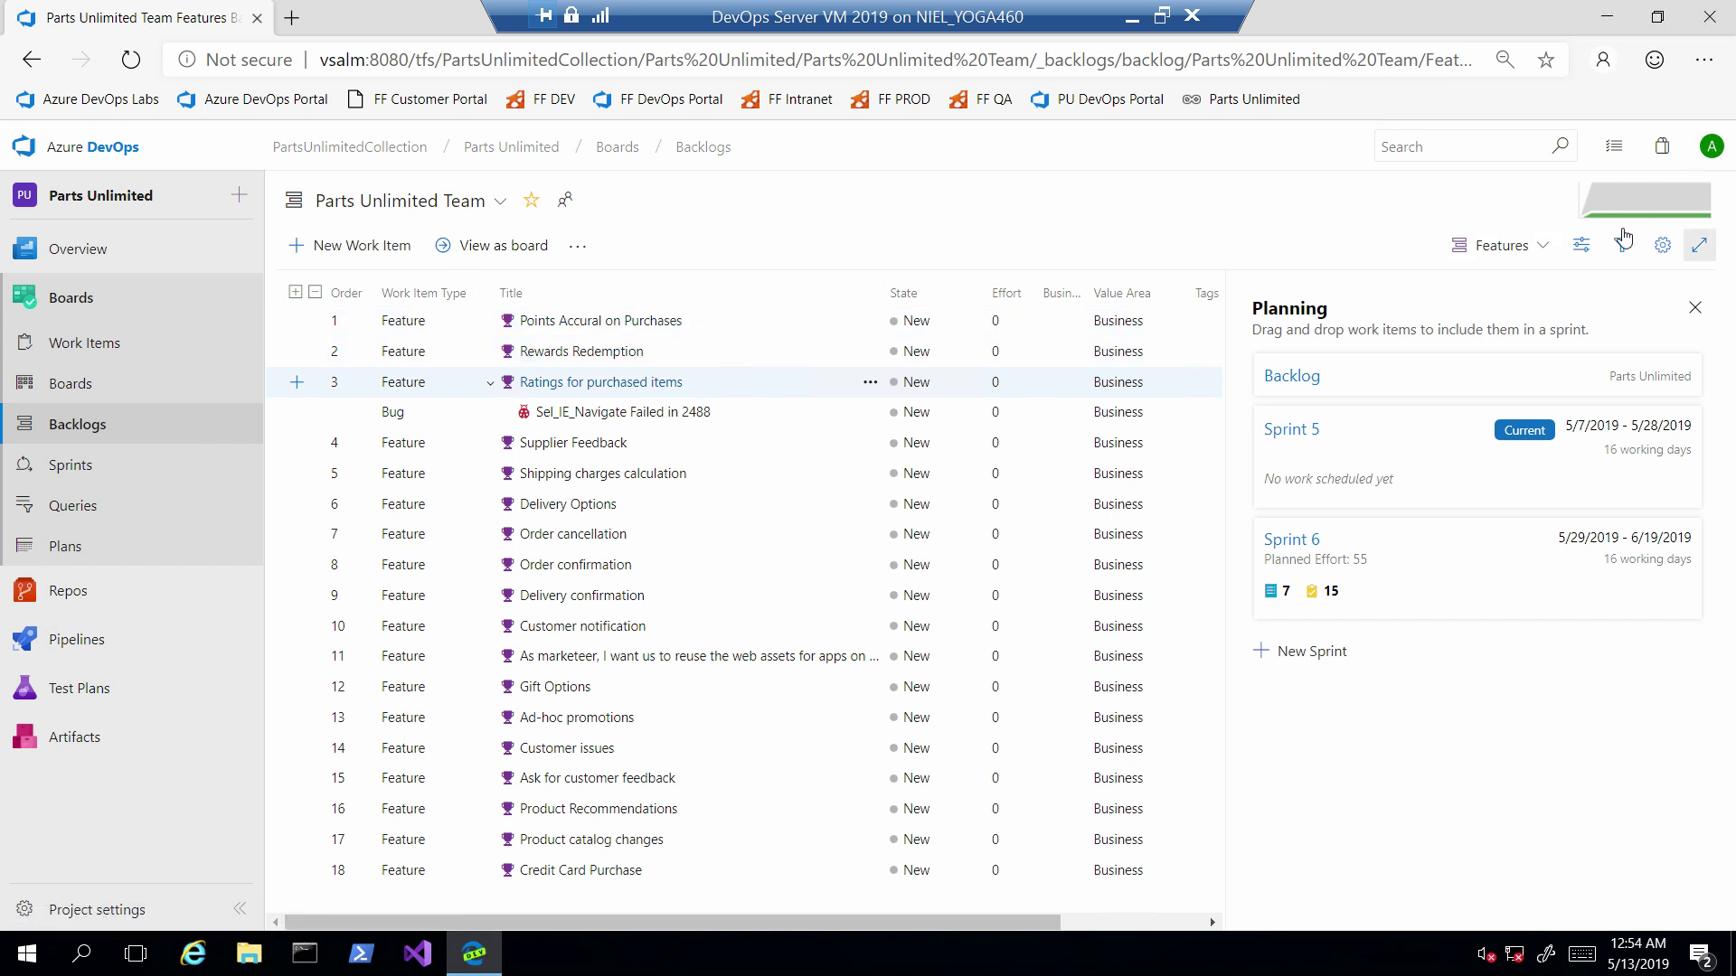
Step: Return the backlog to the Backlog items level and switch the side pane to Mapping
left_click(1500, 245)
left_click(1541, 351)
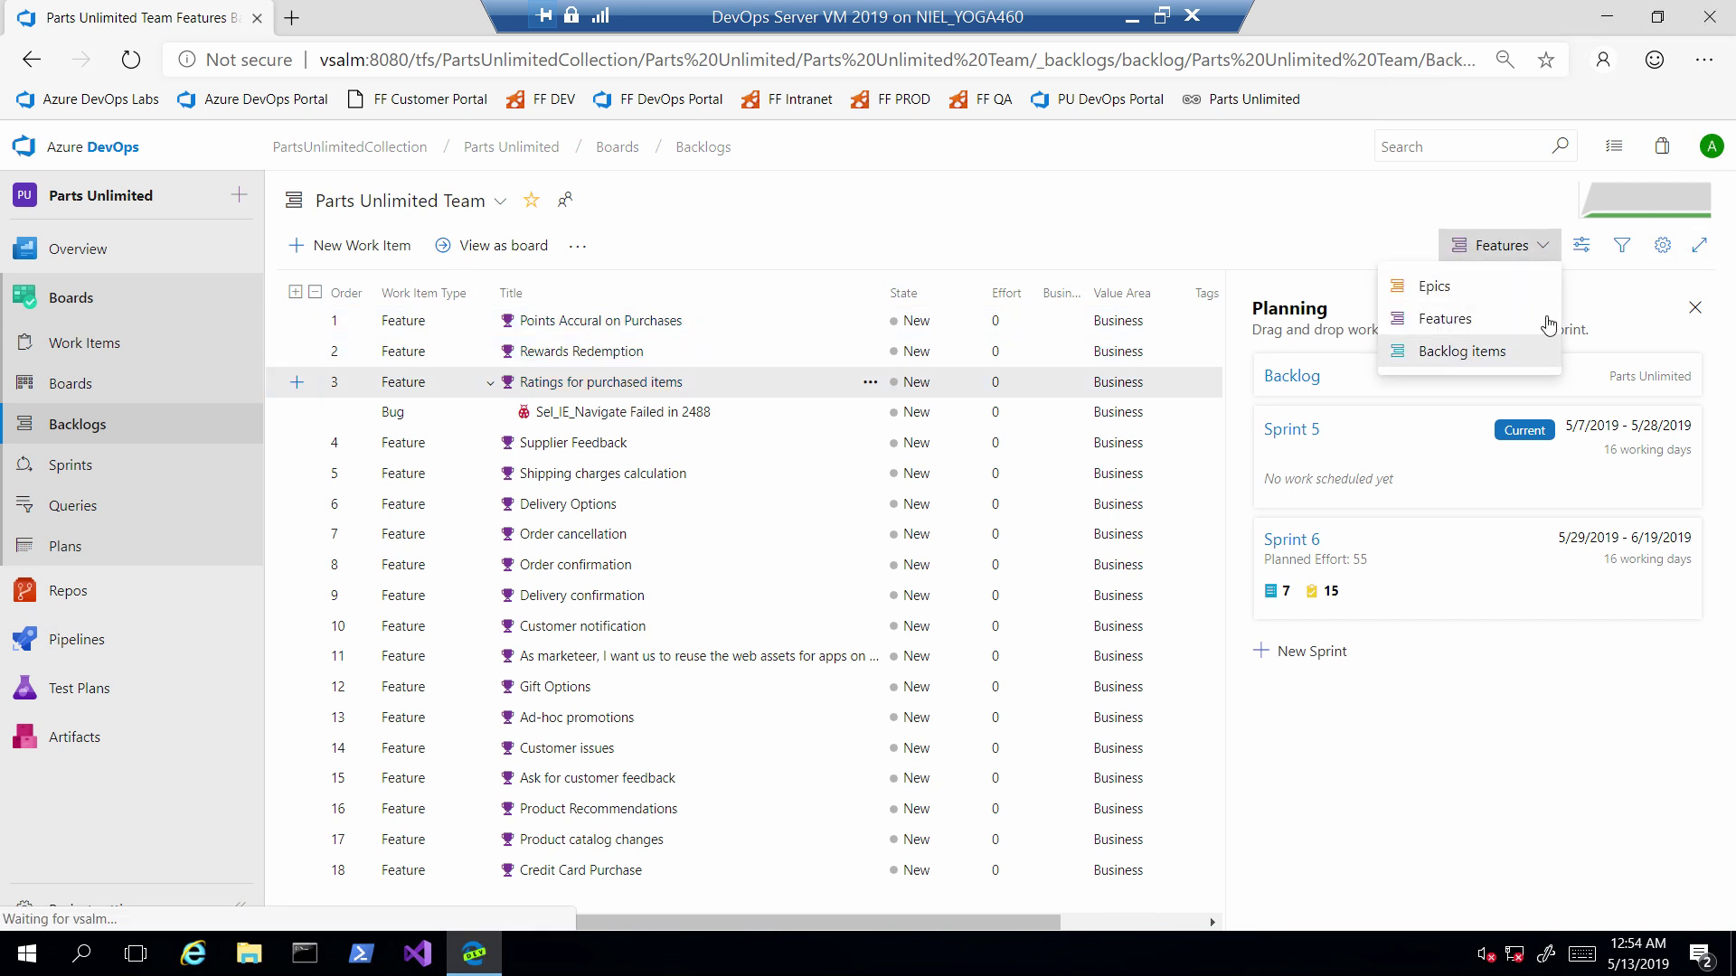
left_click(1591, 248)
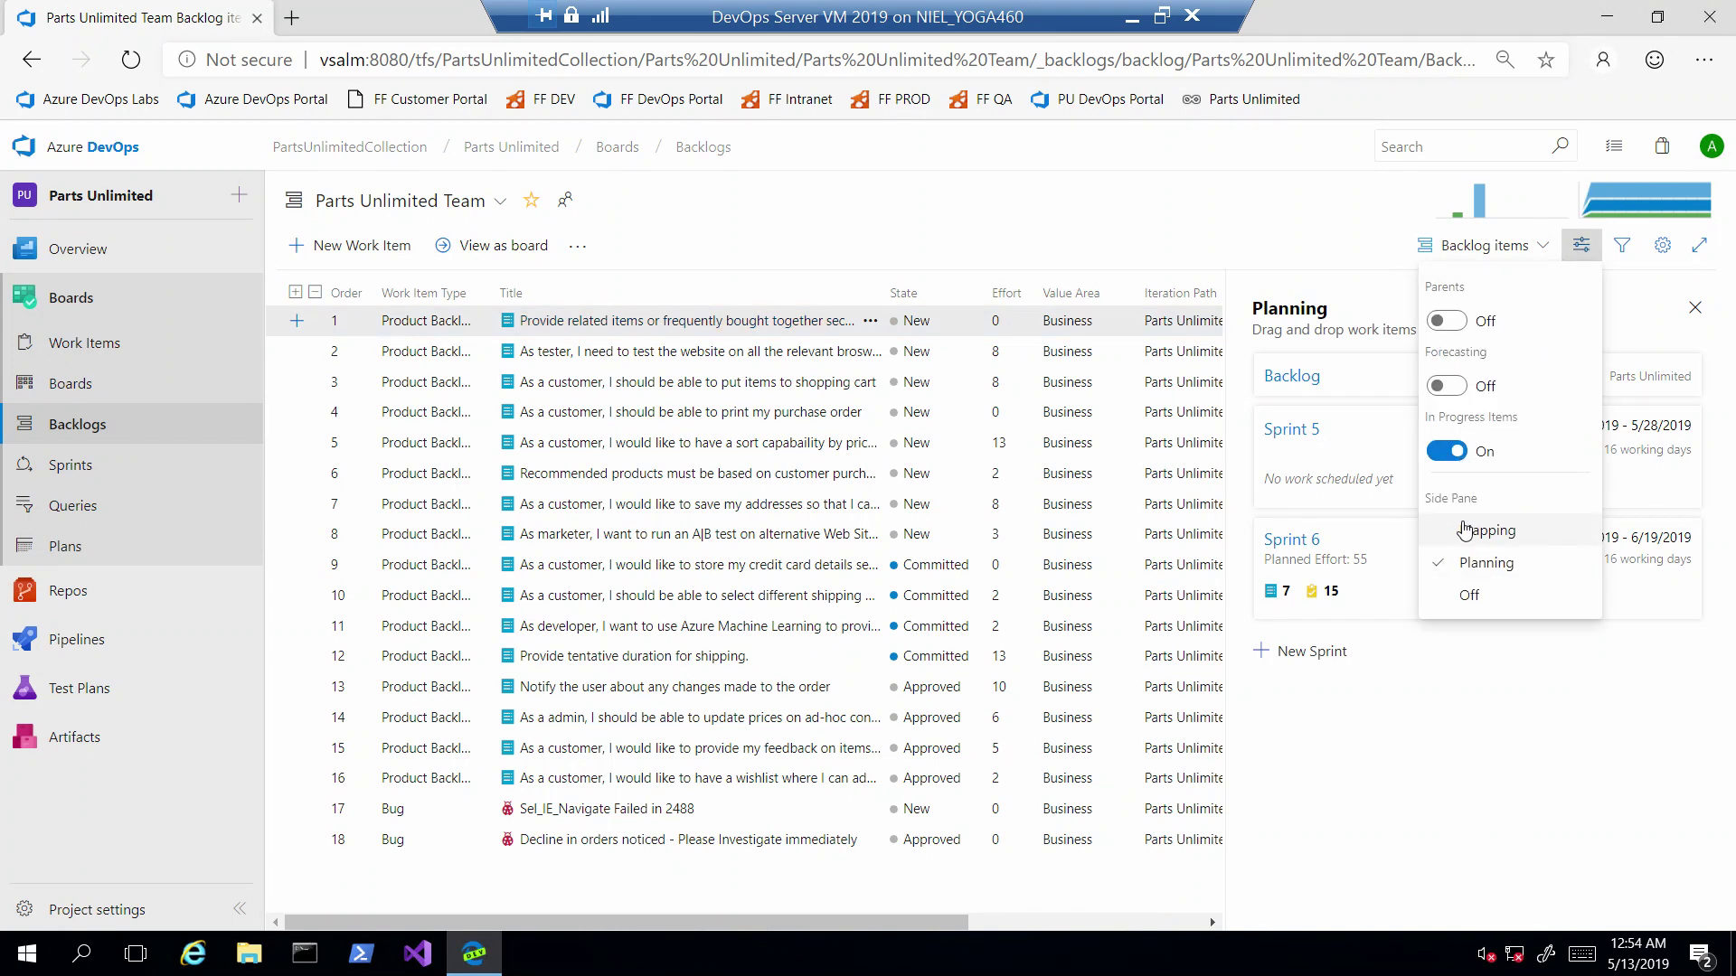
left_click(1465, 530)
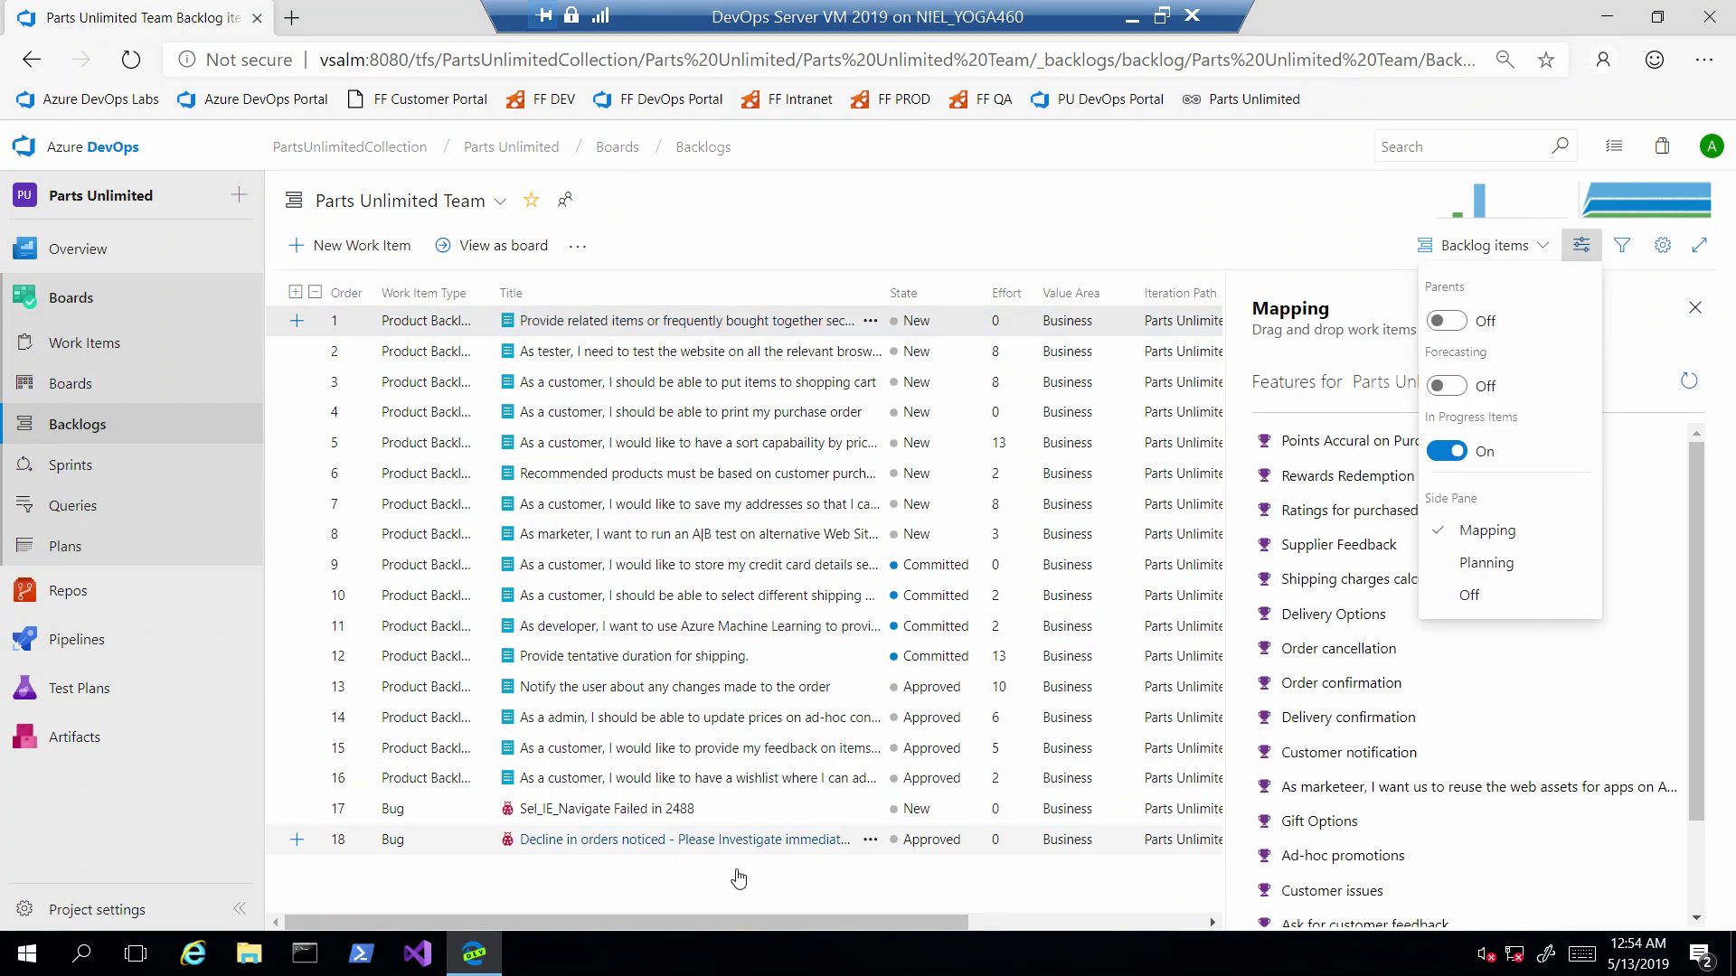
Step: Map the first three product backlog items to the "Points Accural on Purchases" feature
left_click_drag(603, 322, 1438, 432)
left_click_drag(715, 351, 1375, 450)
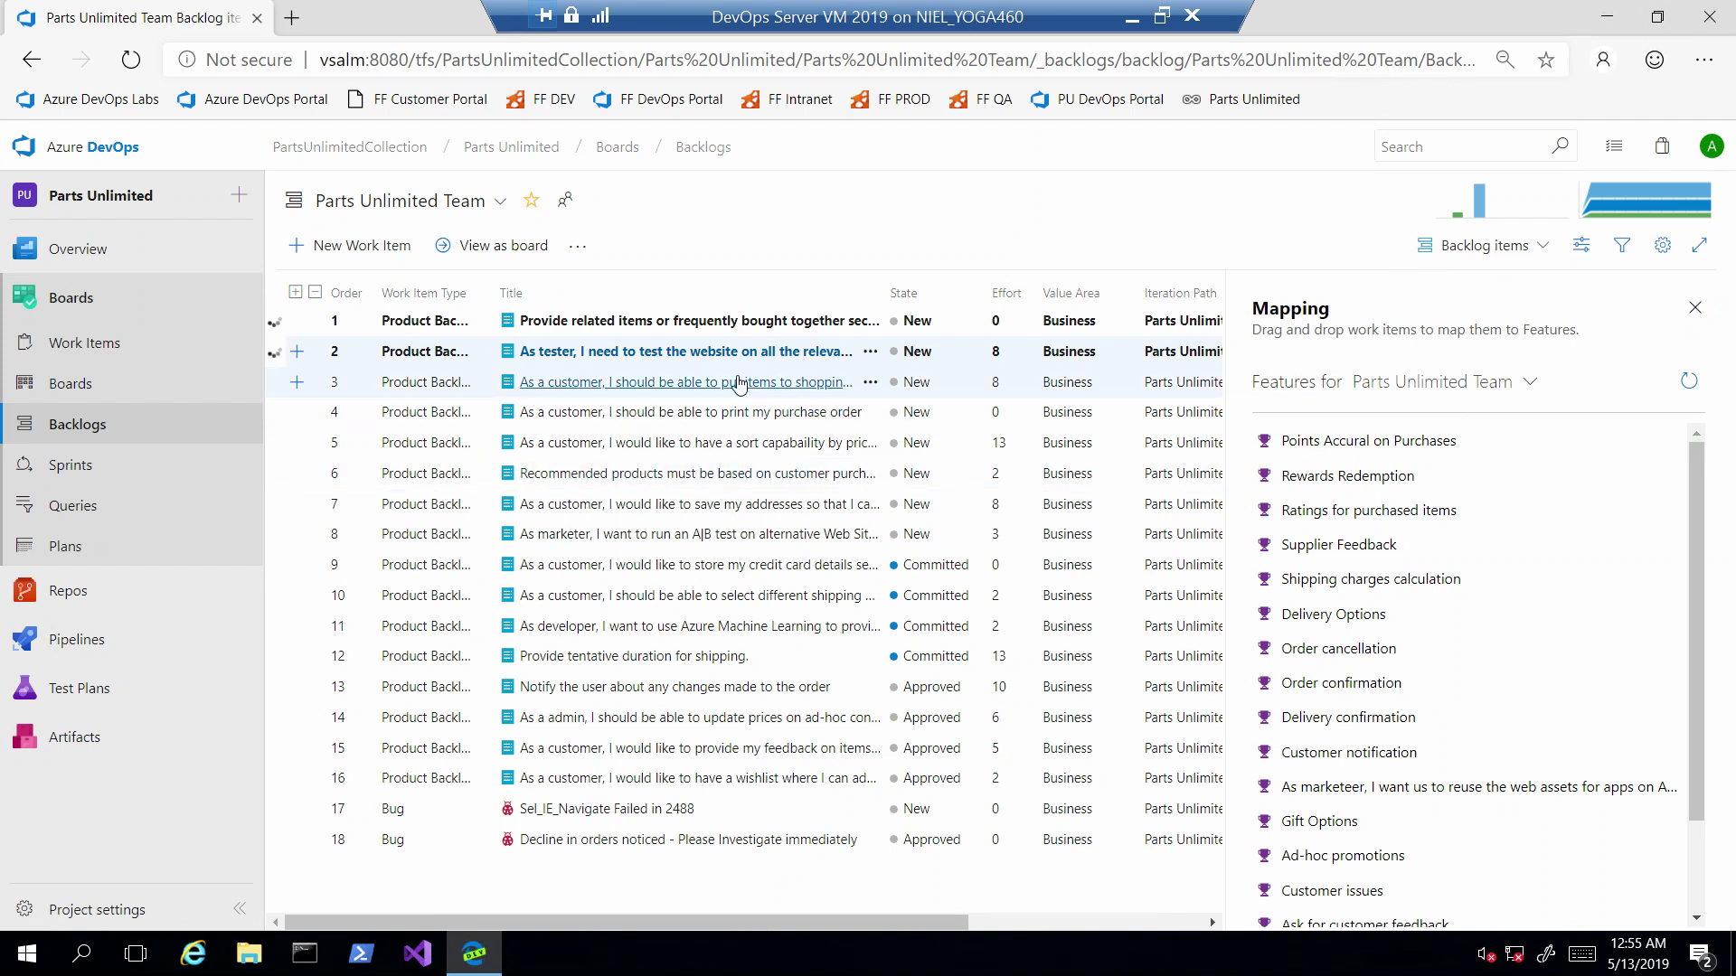
left_click_drag(1039, 381, 1351, 451)
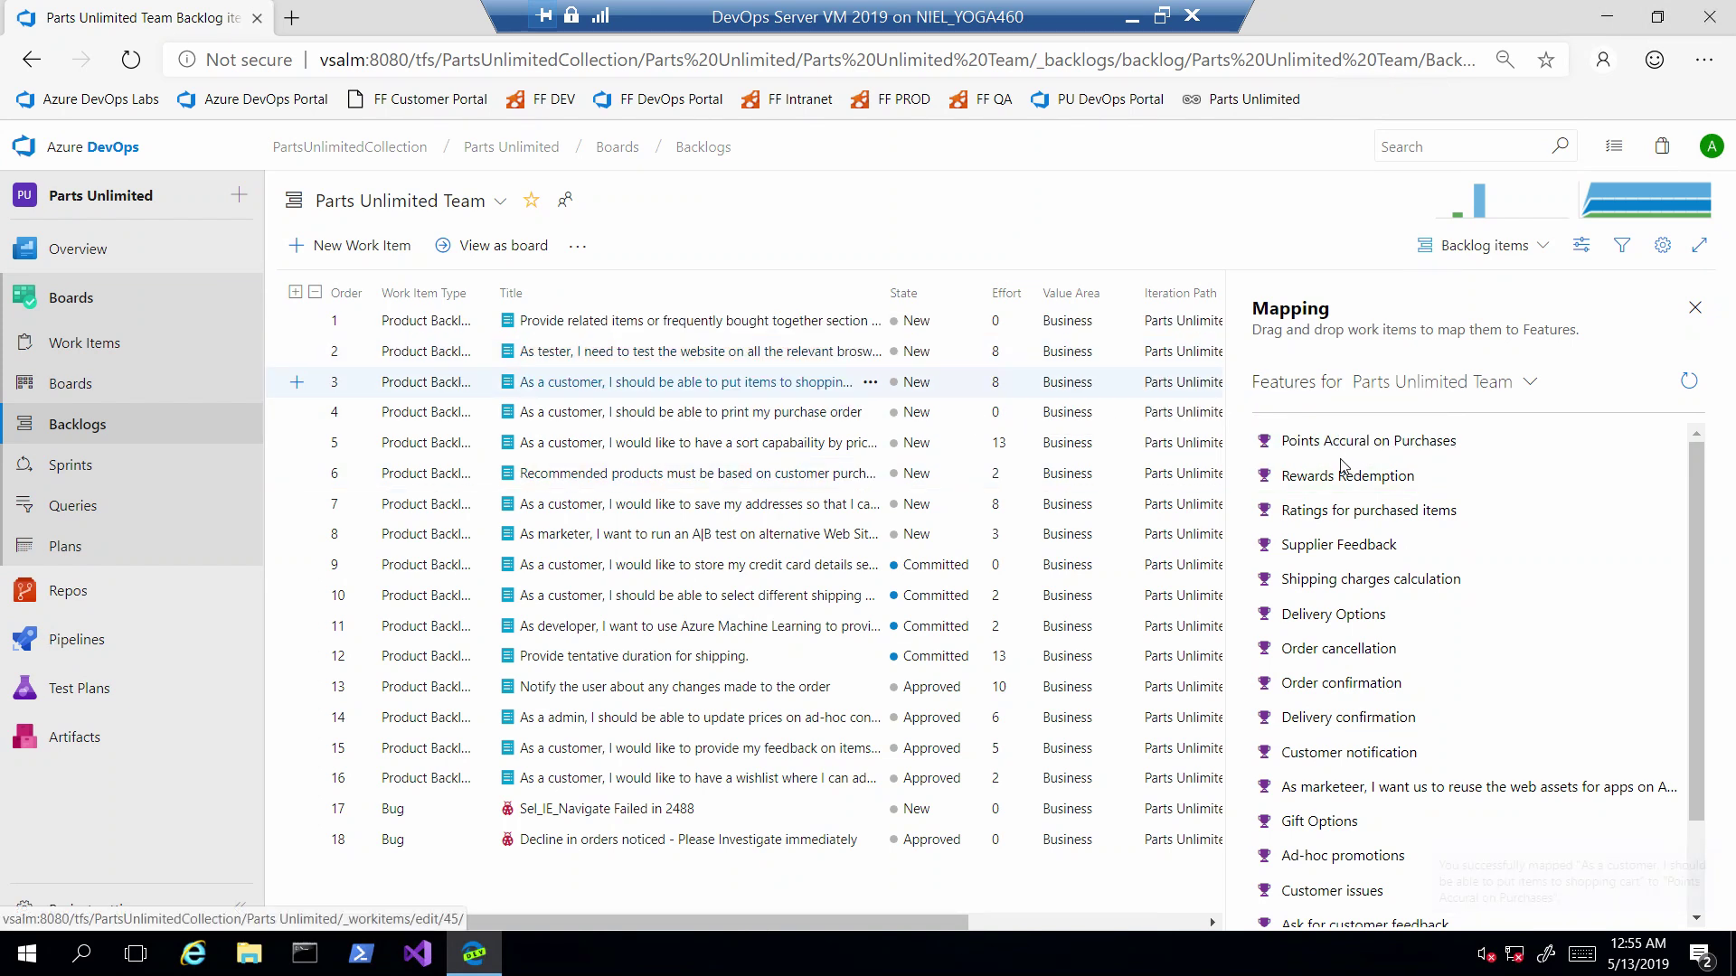
Step: Switch to the Features level and expand "Points Accural on Purchases" to check its mapped backlog items
left_click(1483, 245)
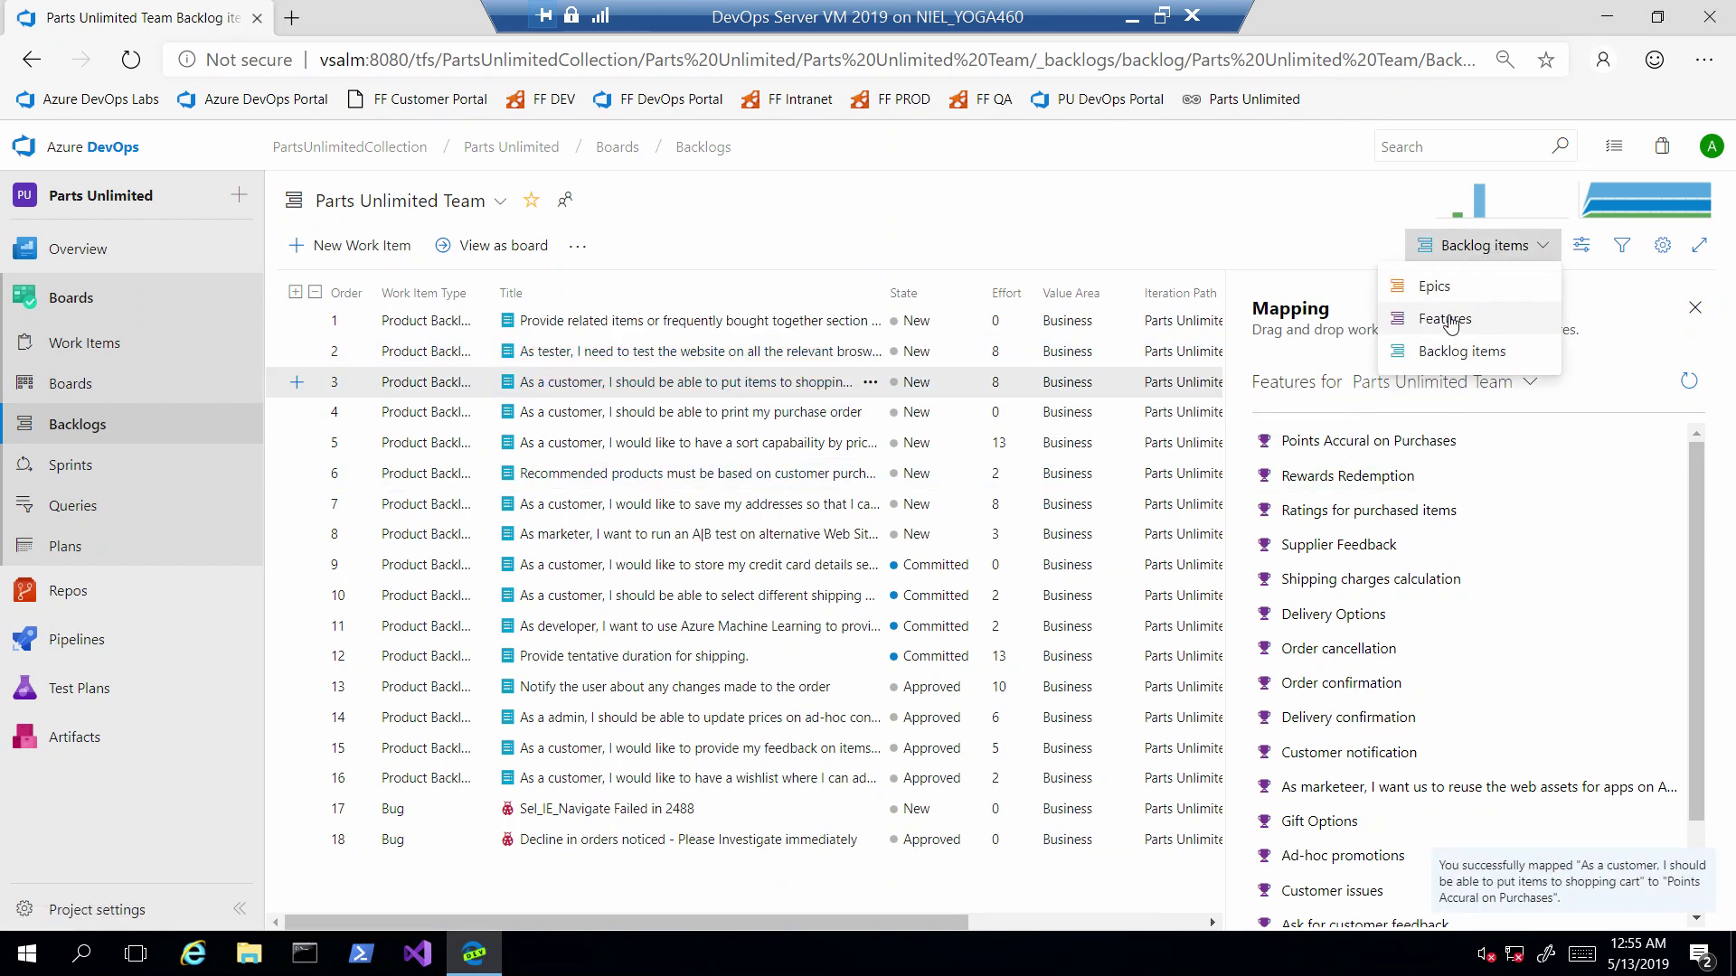
left_click(1443, 318)
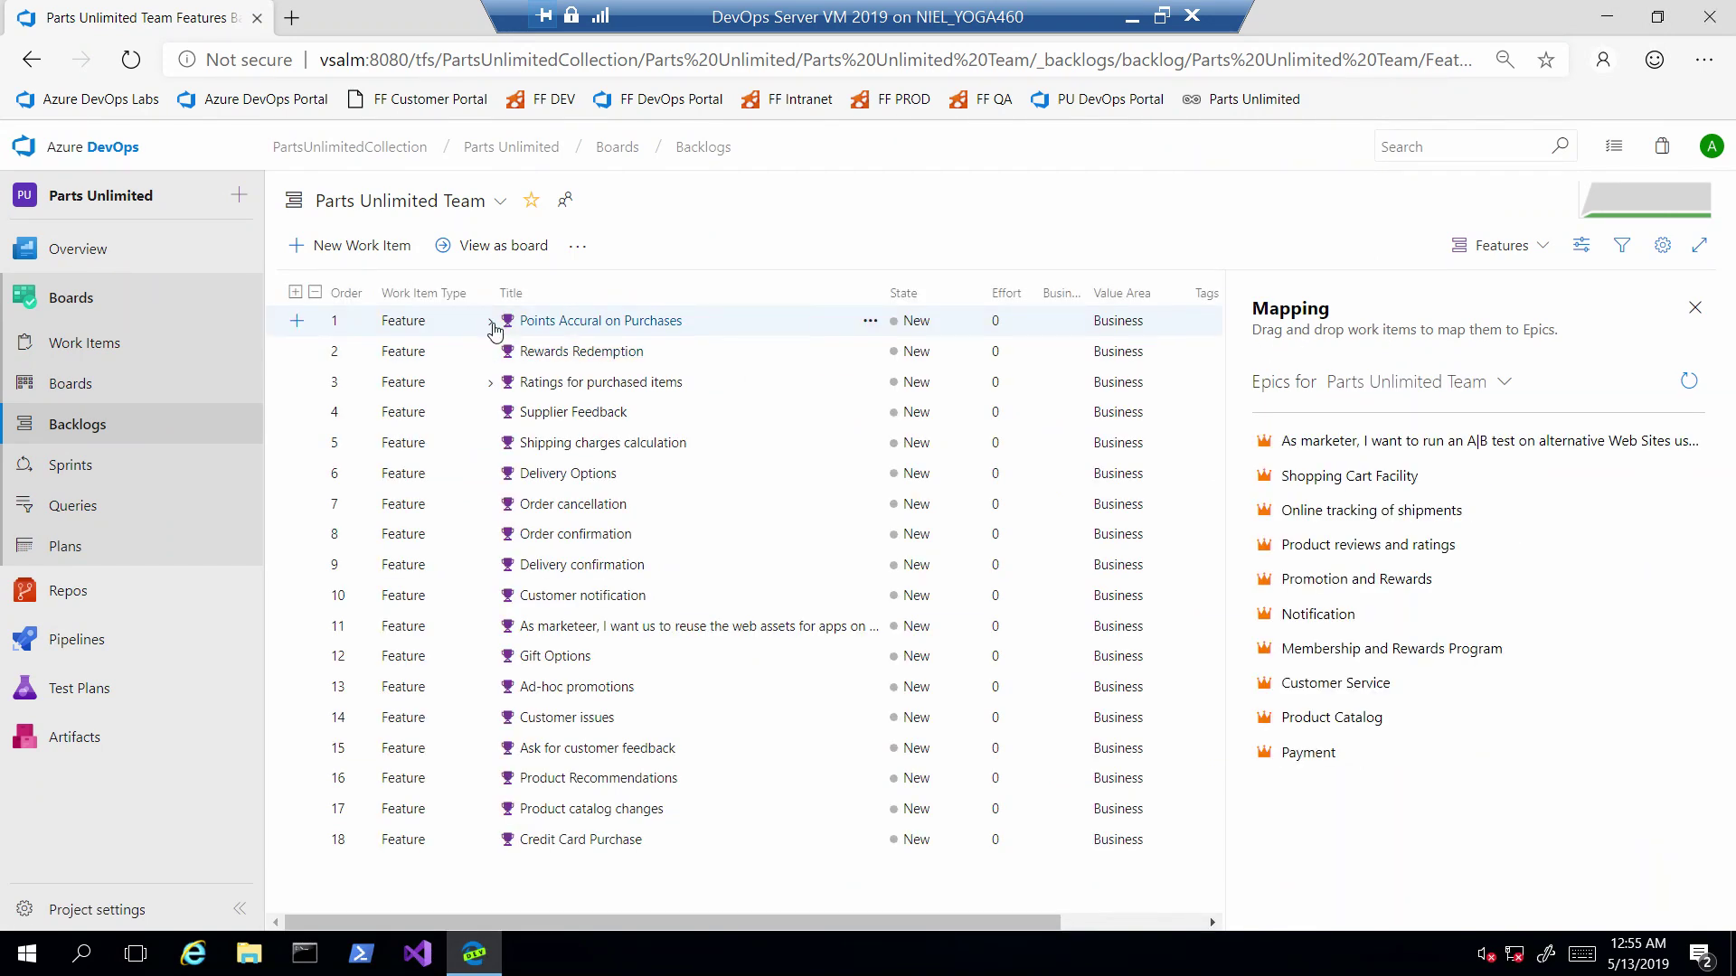
left_click(490, 320)
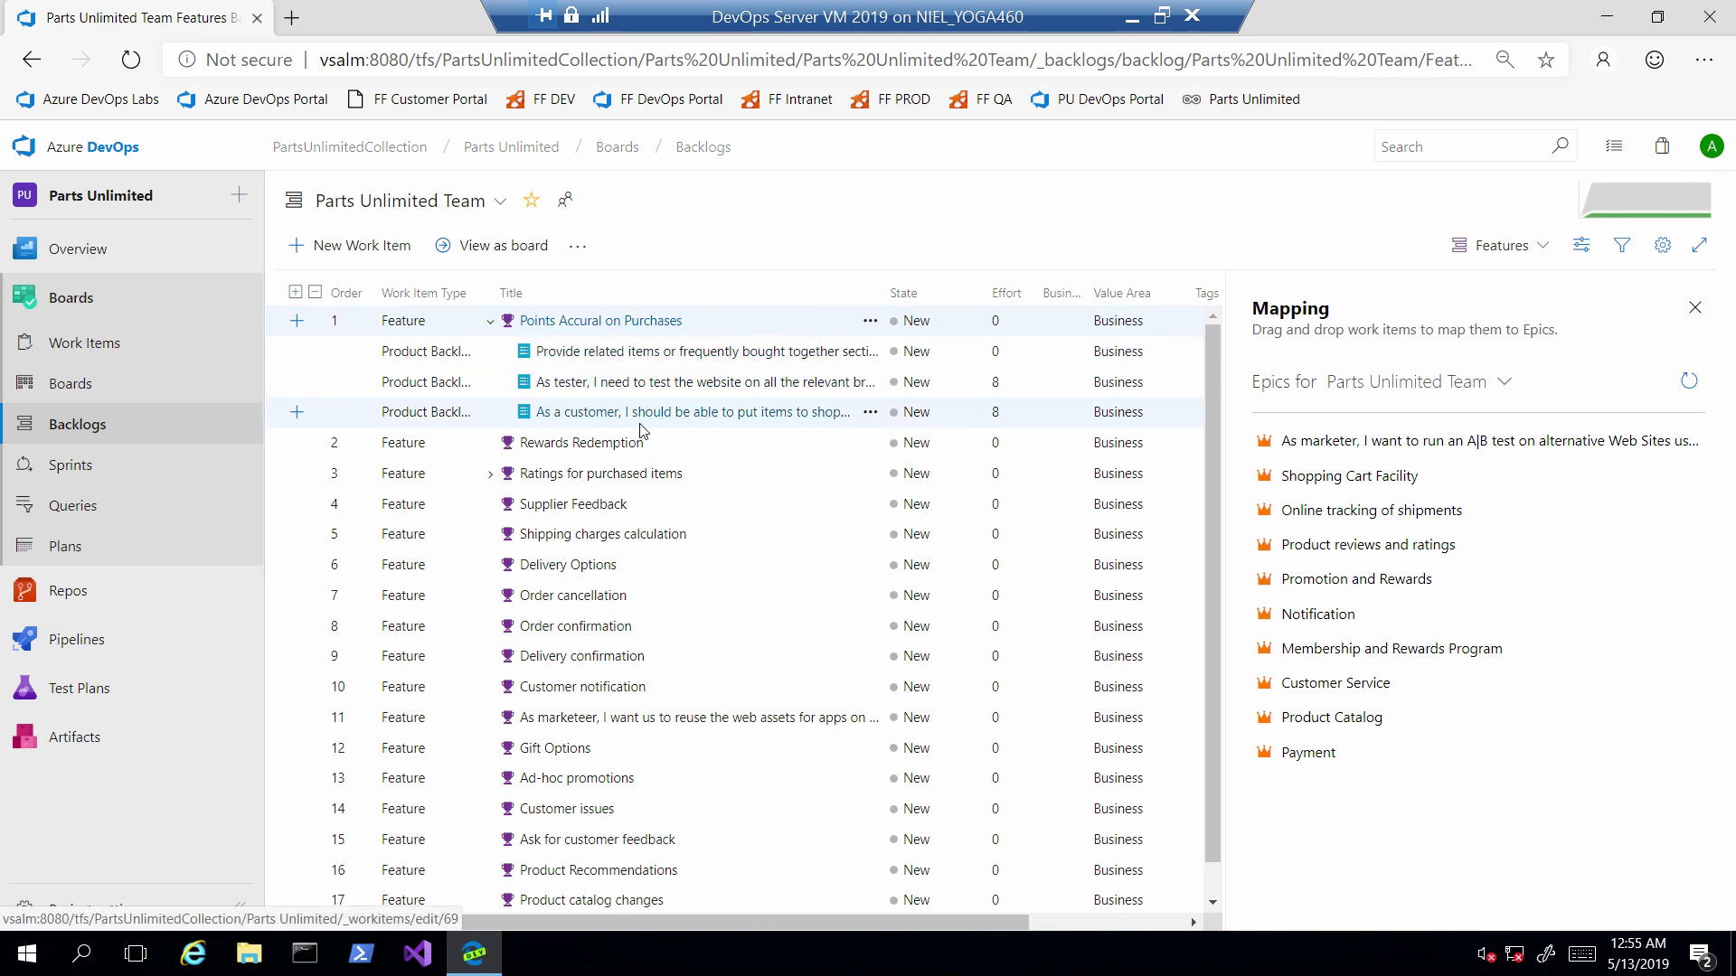
Step: Switch to the Epics level and expand the first four epics plus the "Ratings for purchased items" feature to examine the hierarchy
left_click(1503, 245)
left_click(1437, 280)
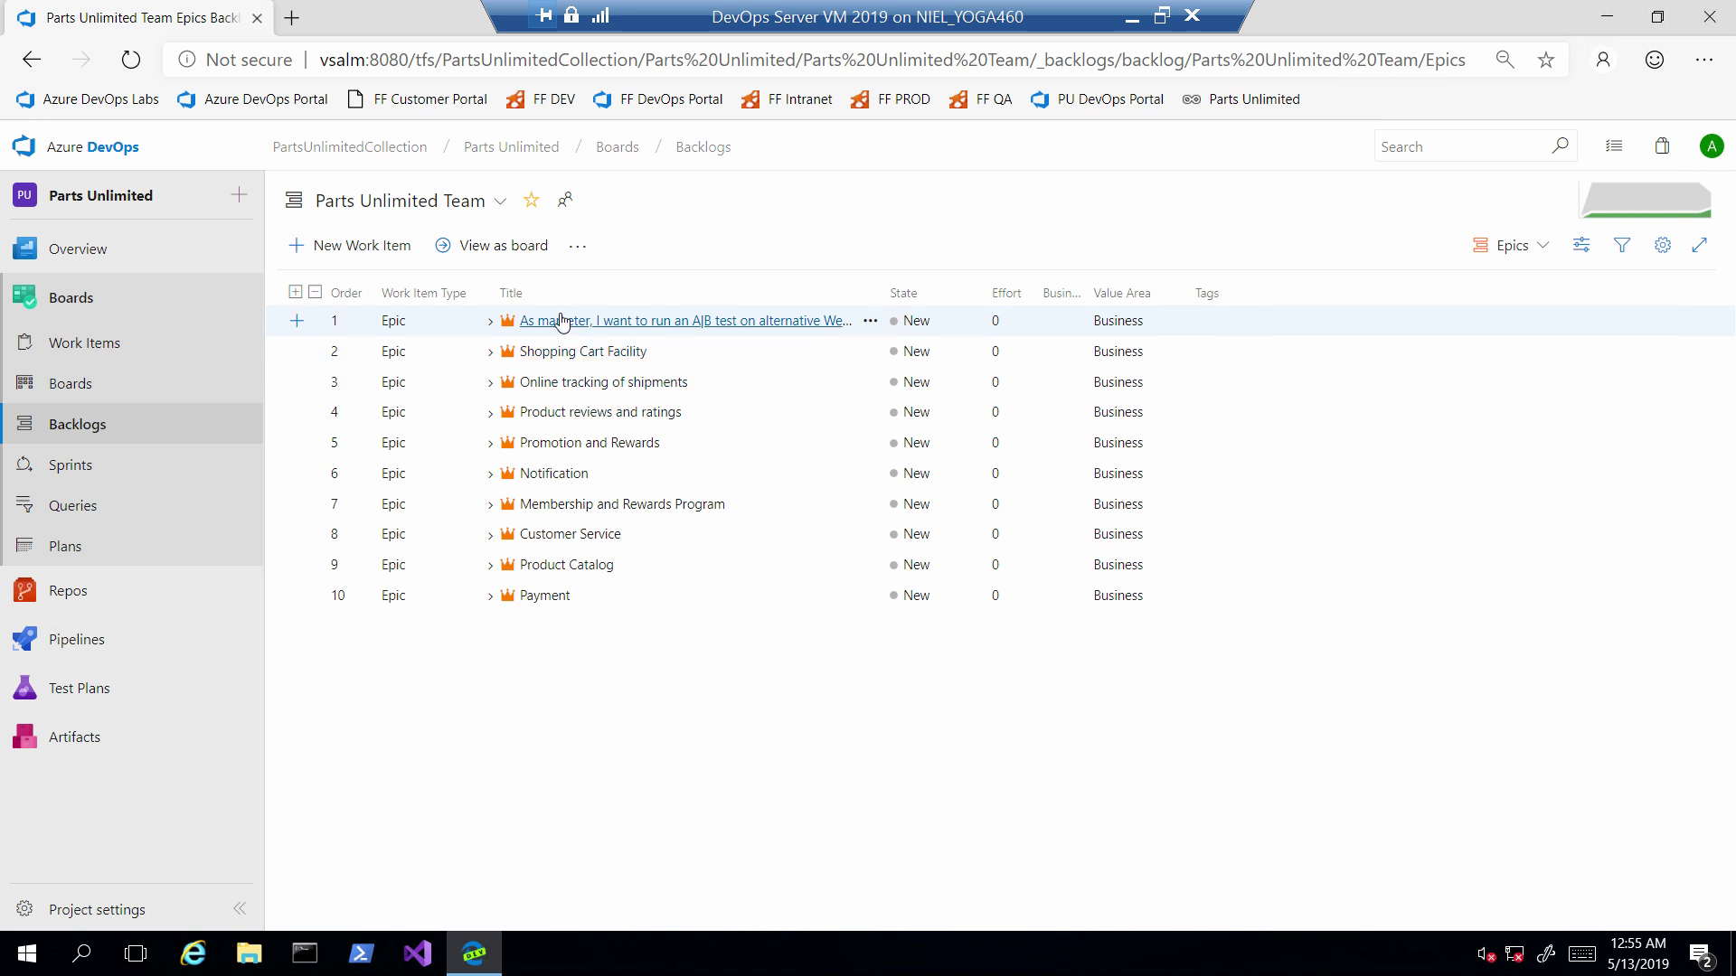
left_click(490, 322)
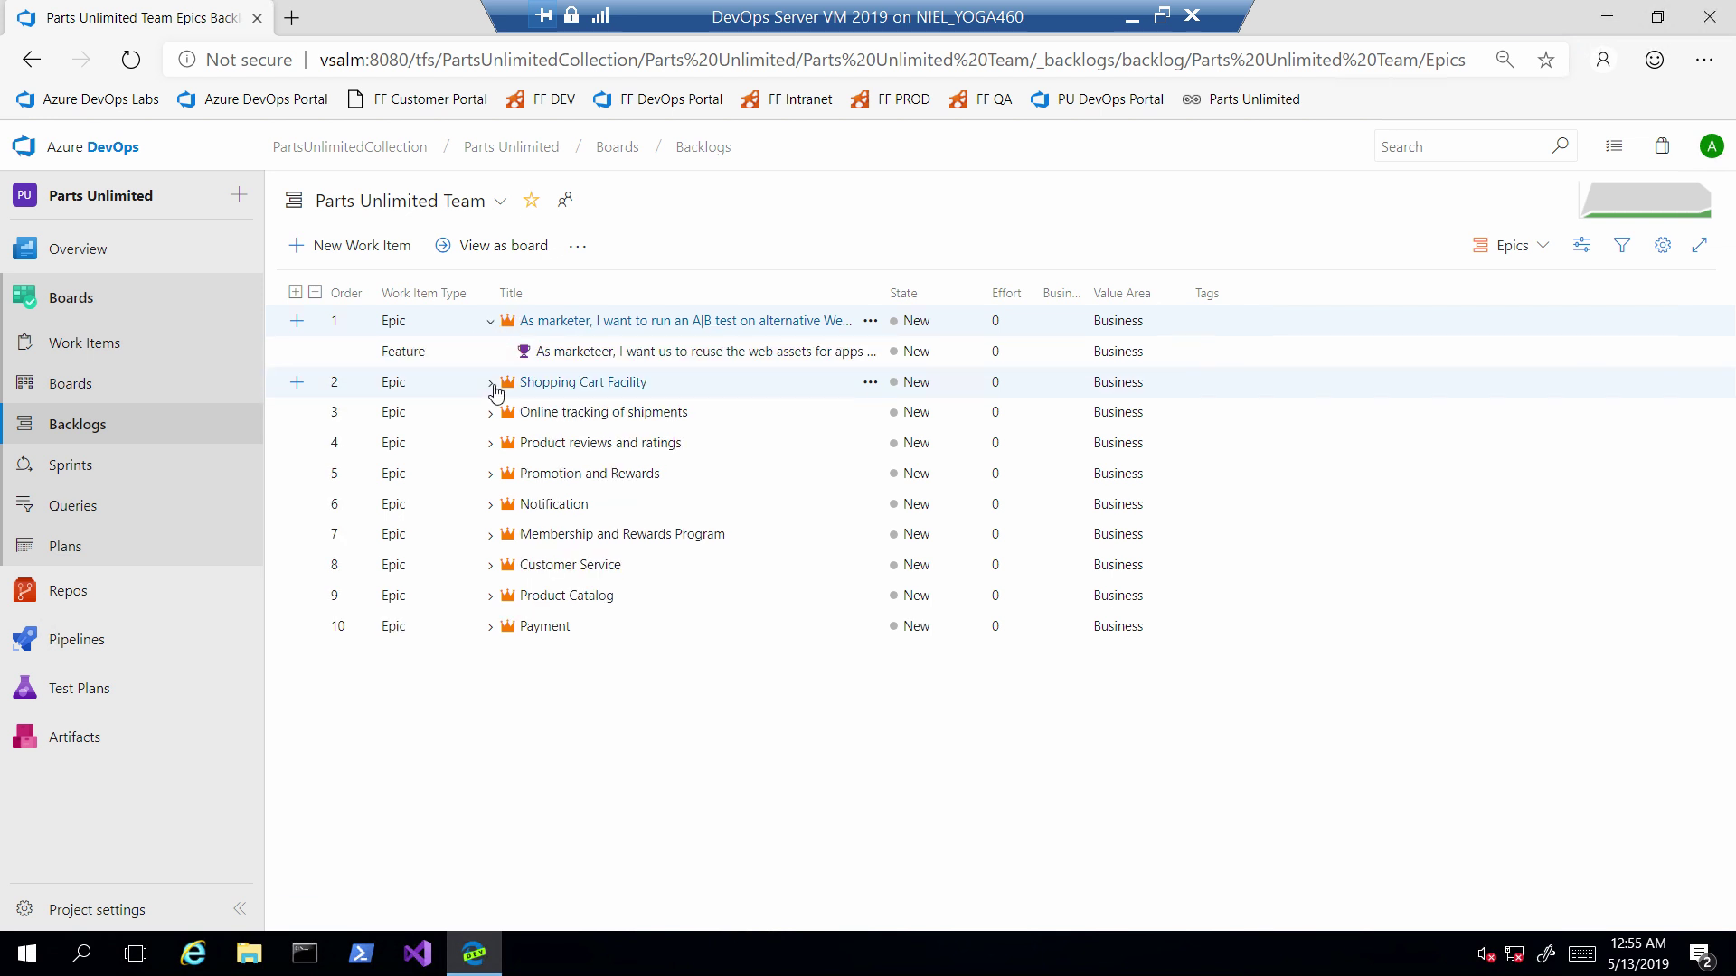
left_click(490, 382)
left_click(490, 534)
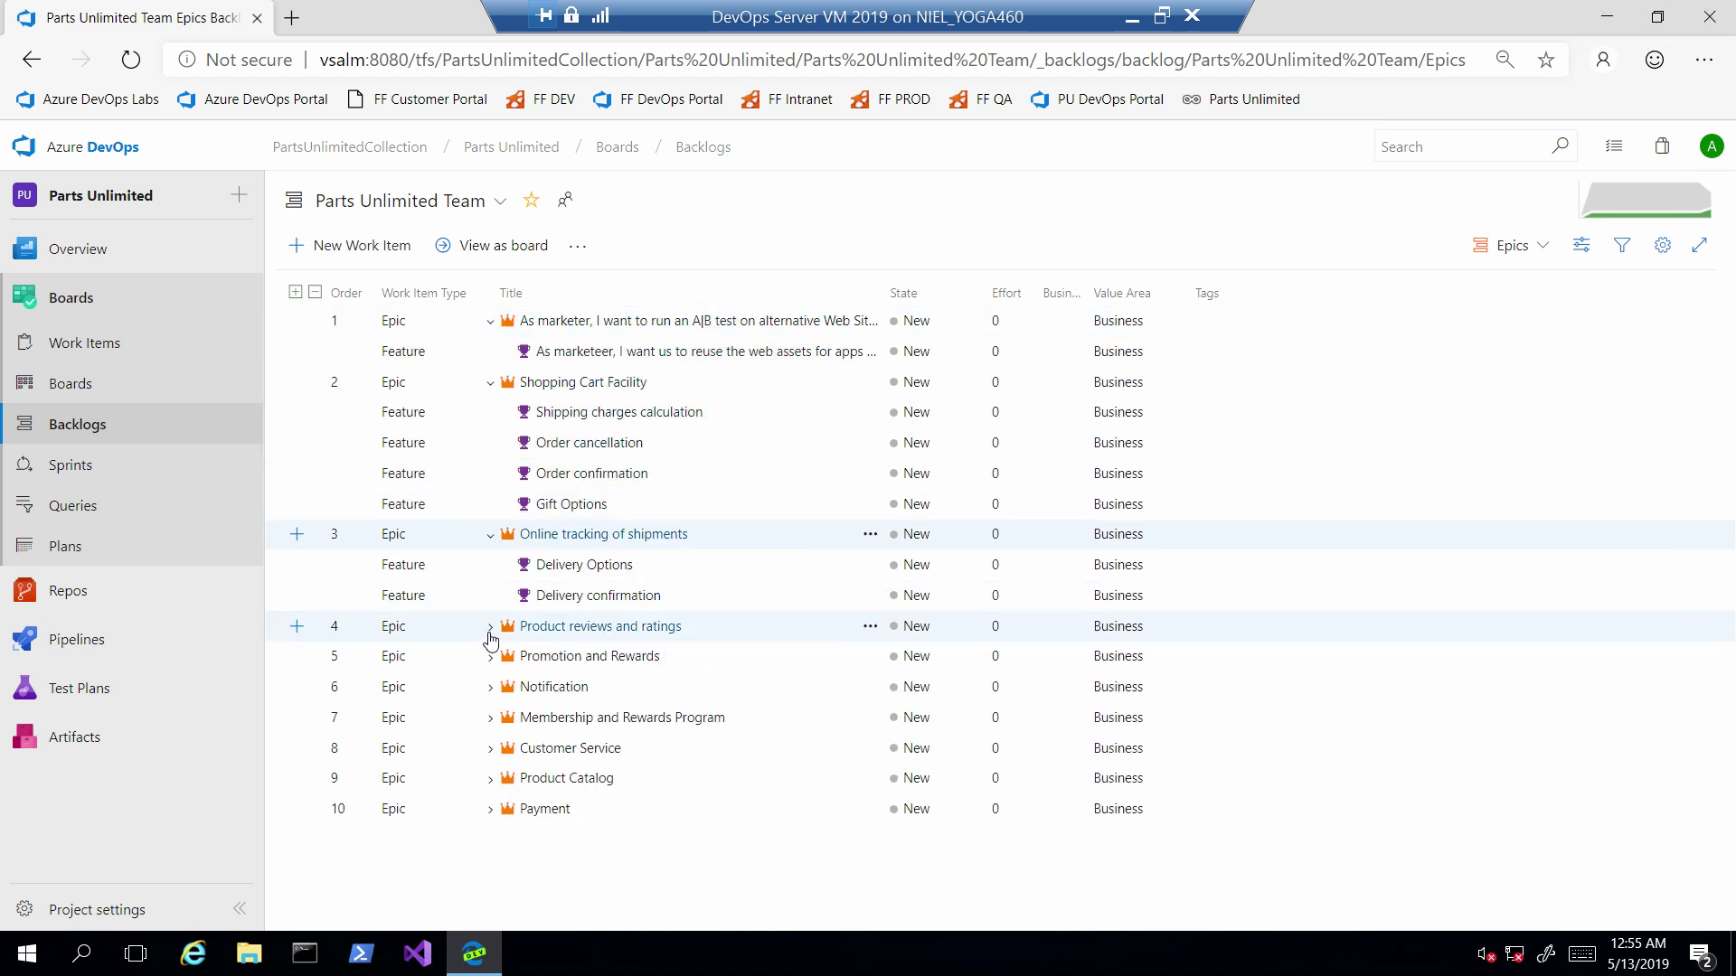
left_click(490, 627)
left_click(507, 658)
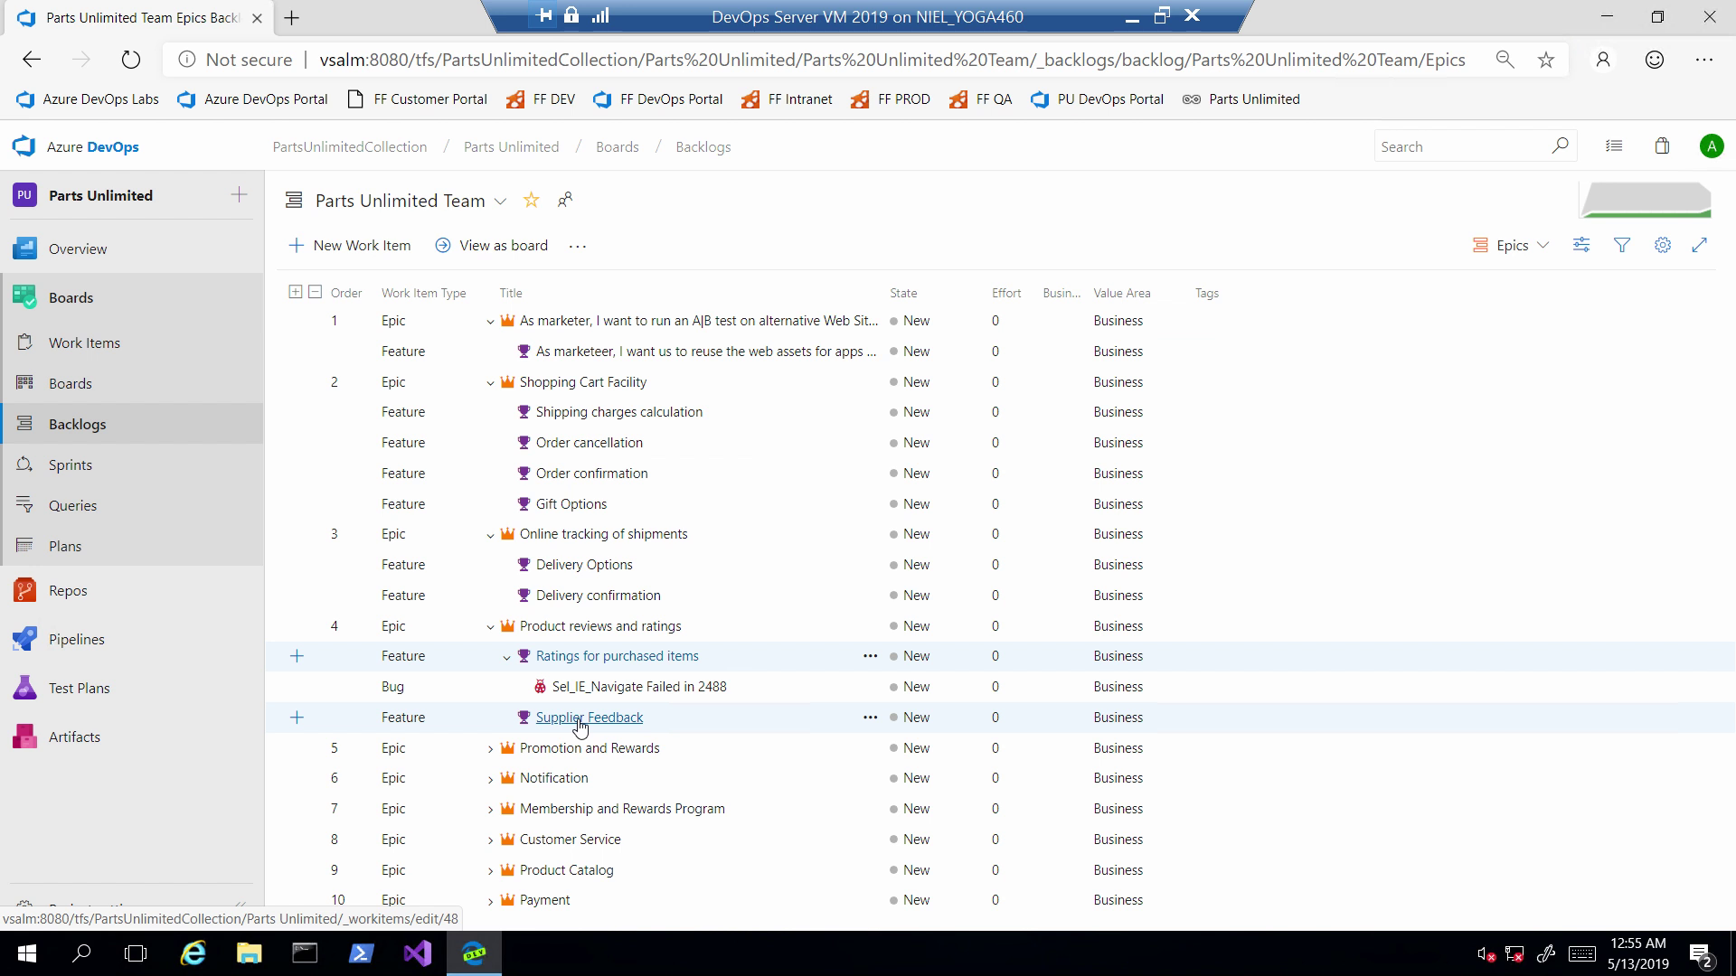
Step: Review the Backlog items and Features levels in turn, finishing on the Backlog items level
left_click(1512, 245)
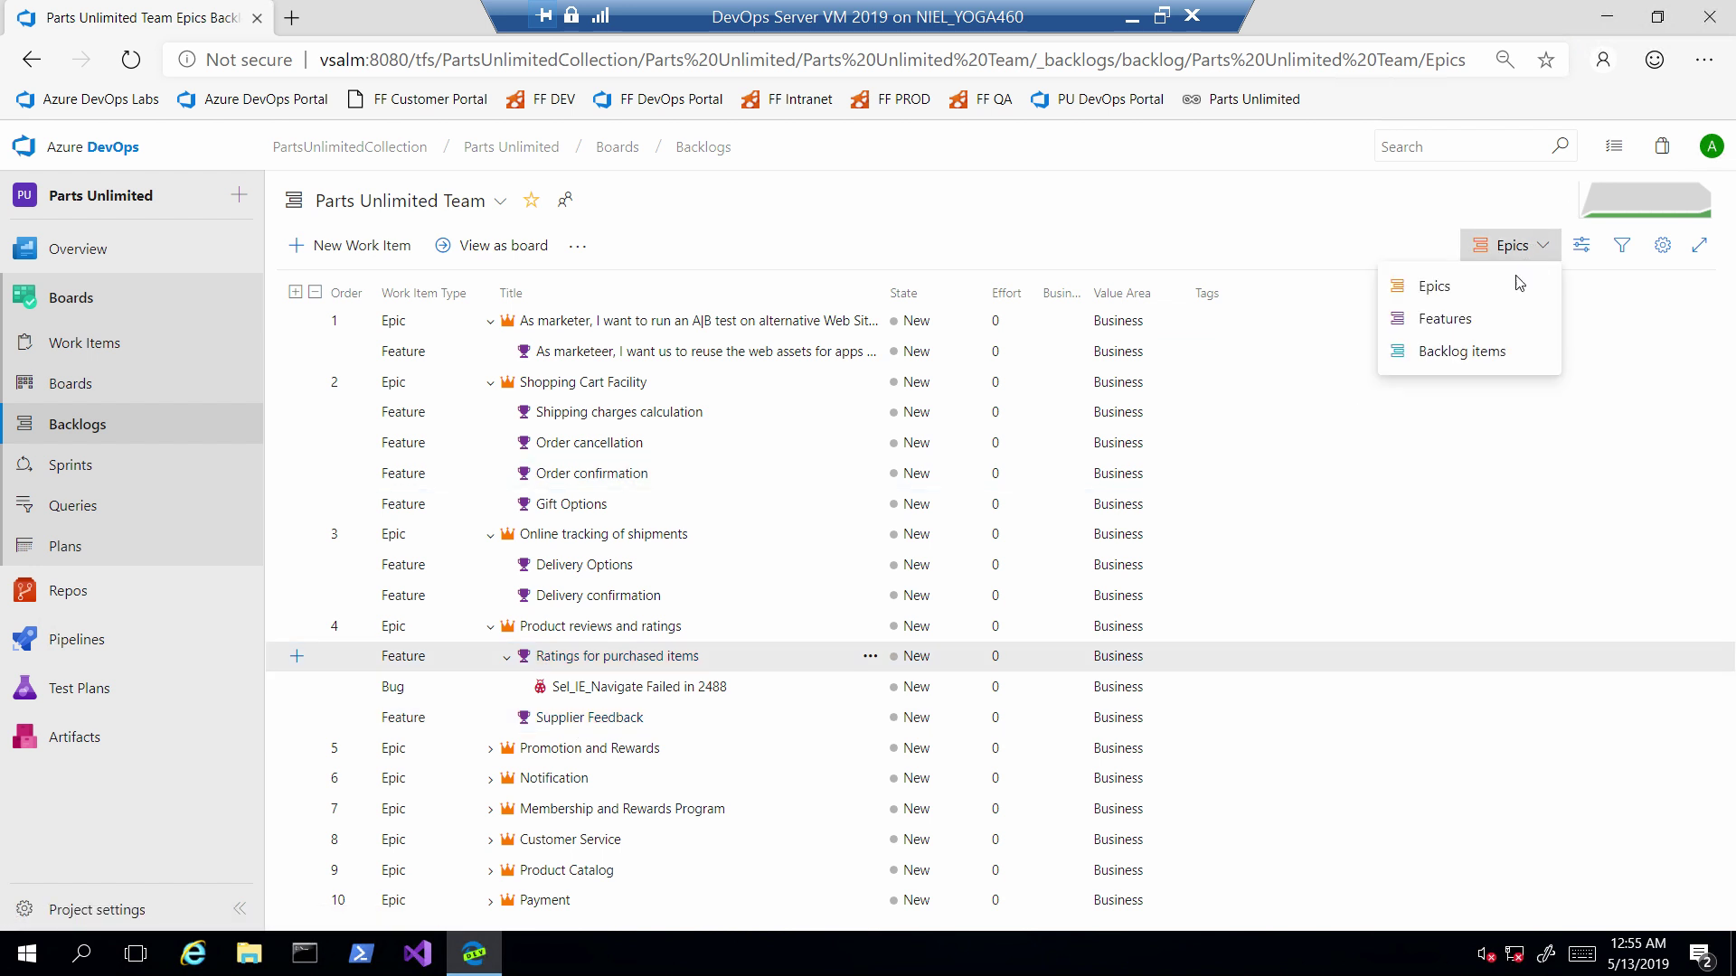
left_click(1479, 350)
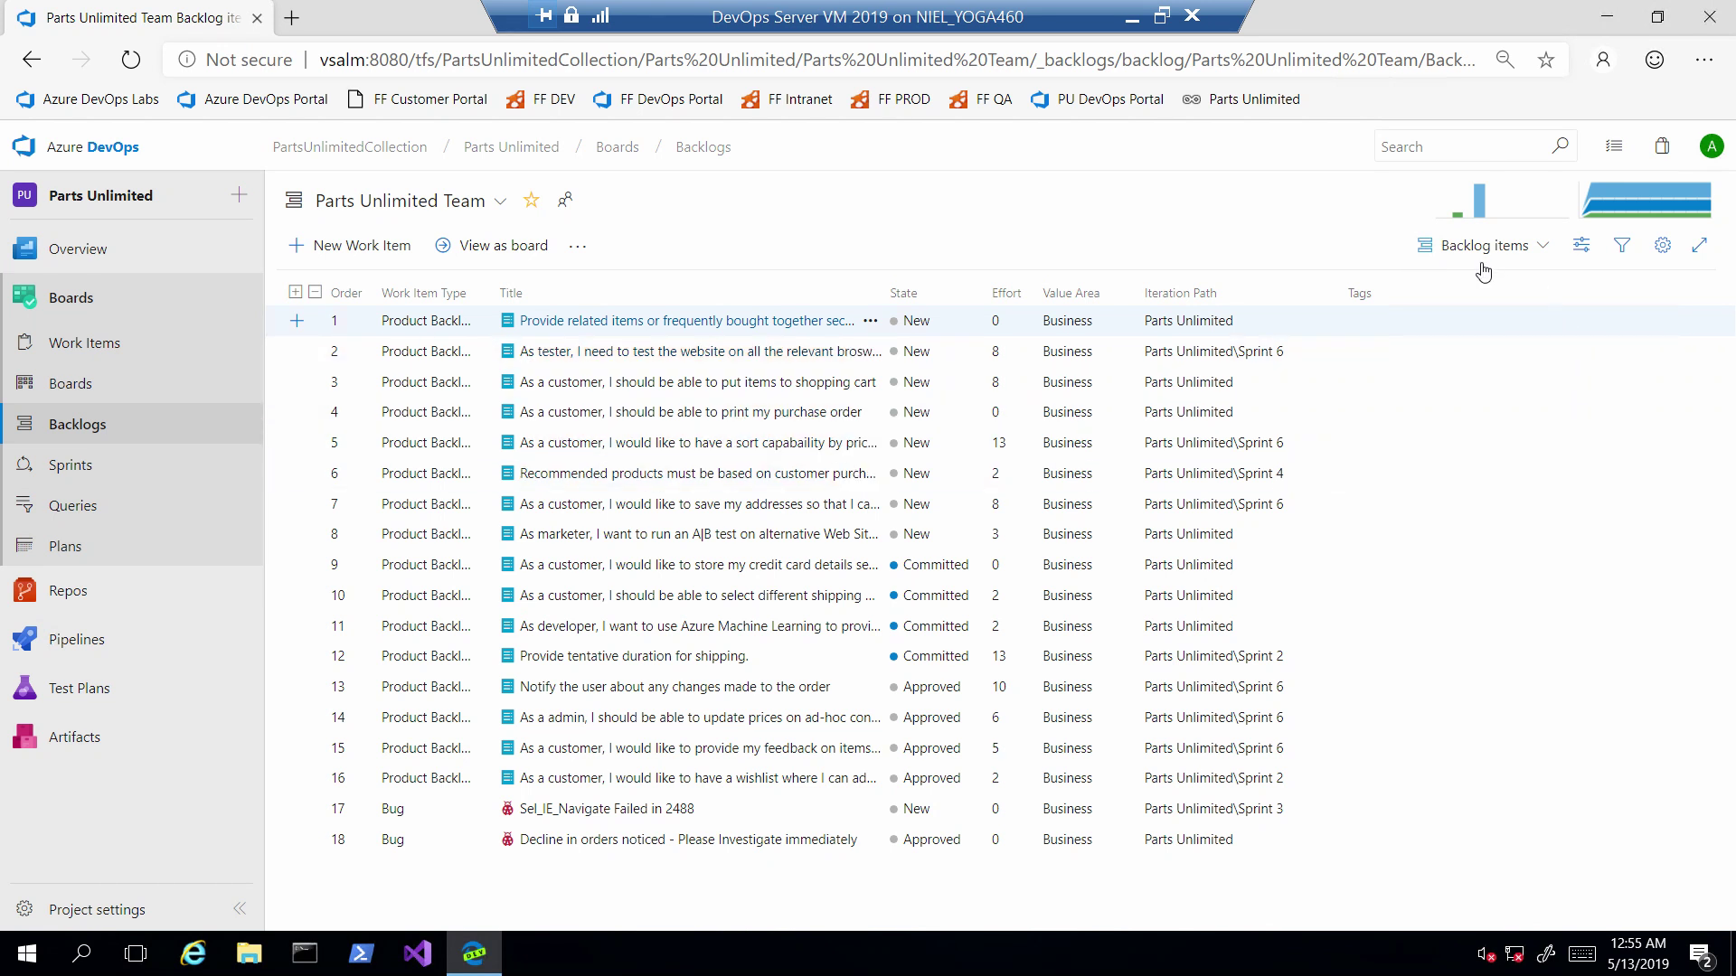
left_click(1482, 245)
left_click(1445, 319)
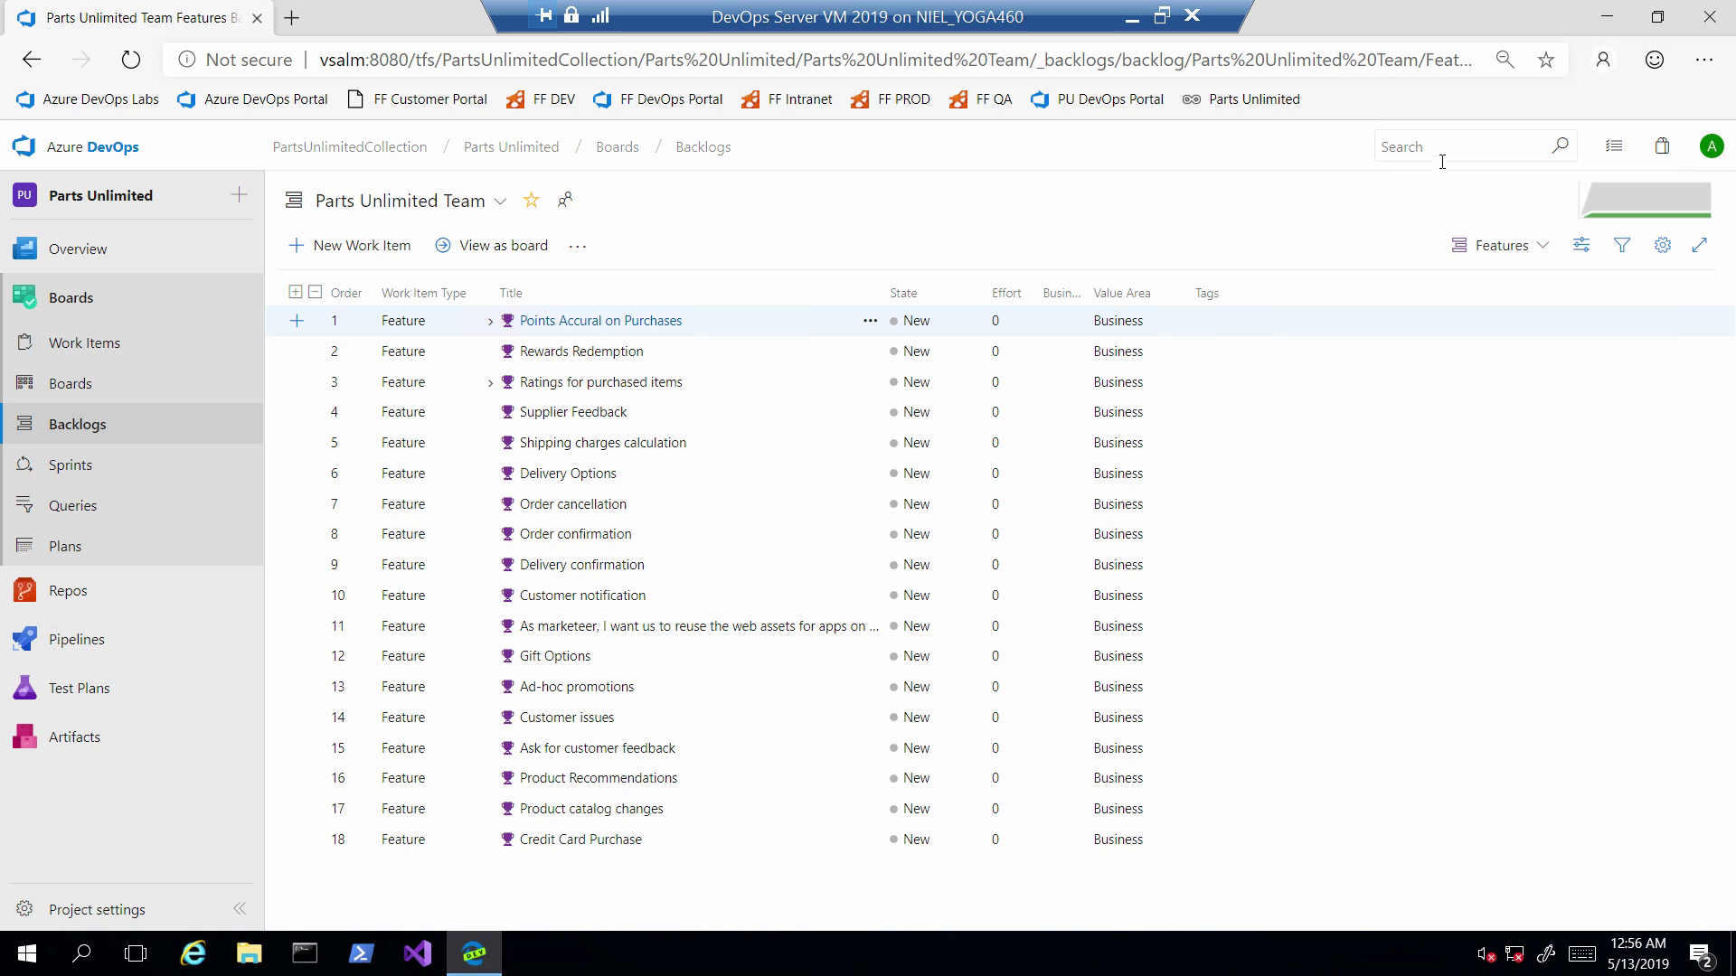
left_click(1501, 245)
left_click(1451, 356)
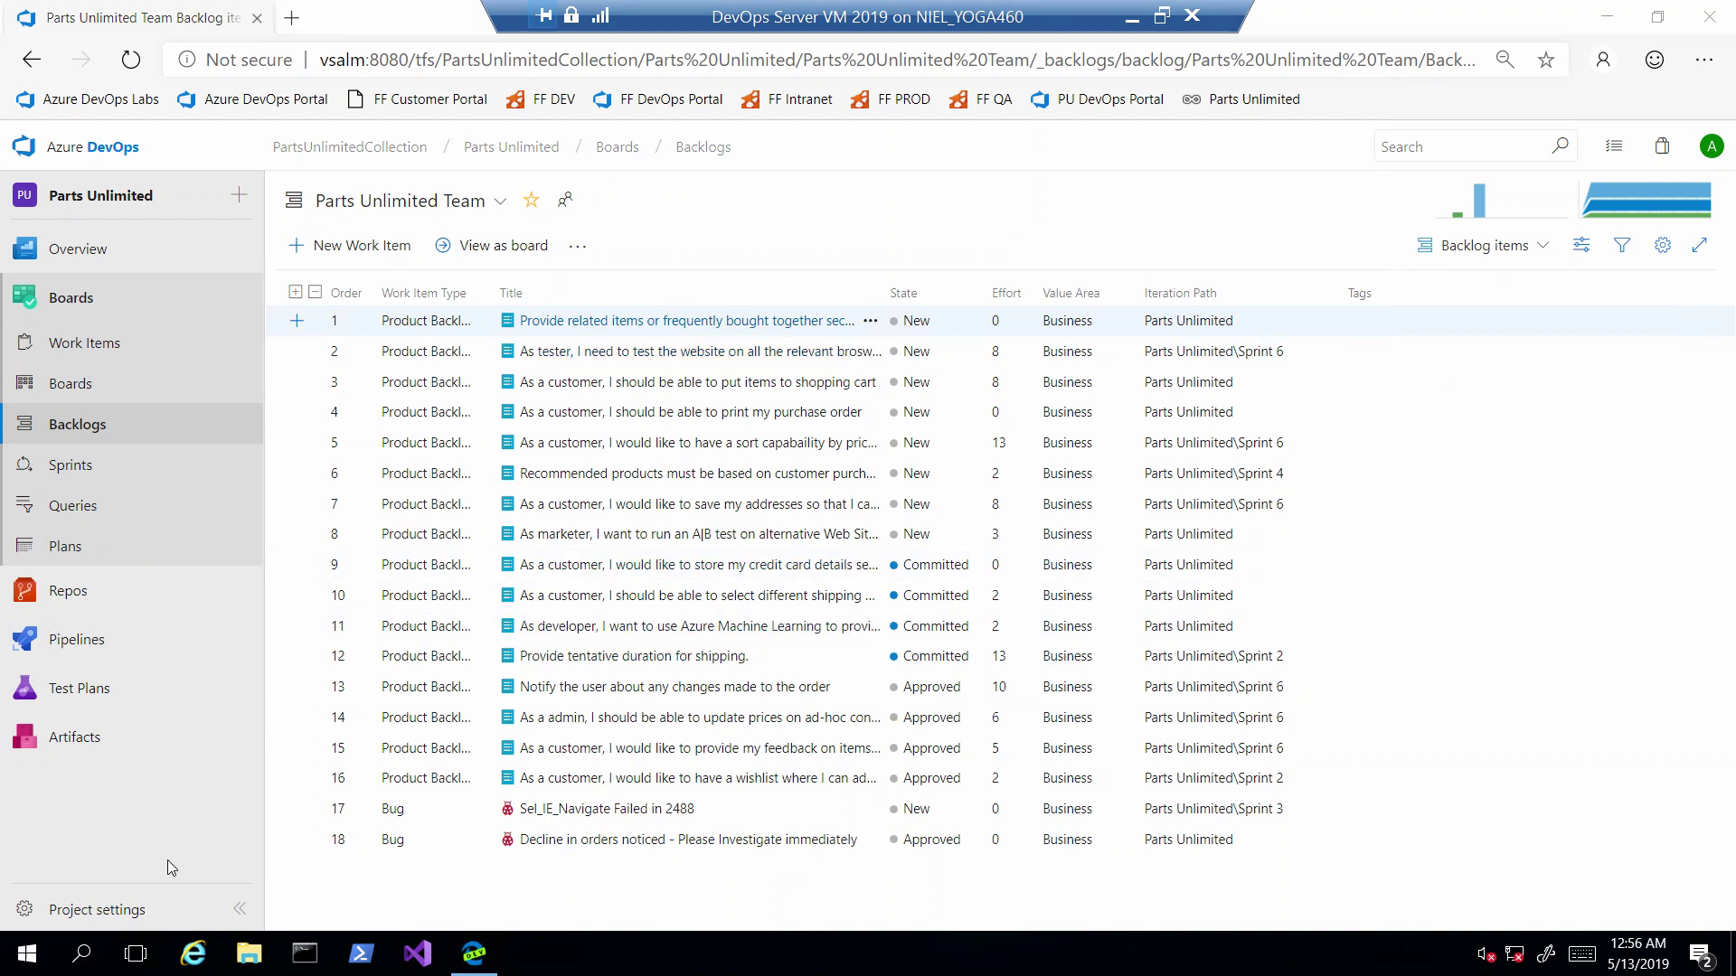
key("super")
type("pro")
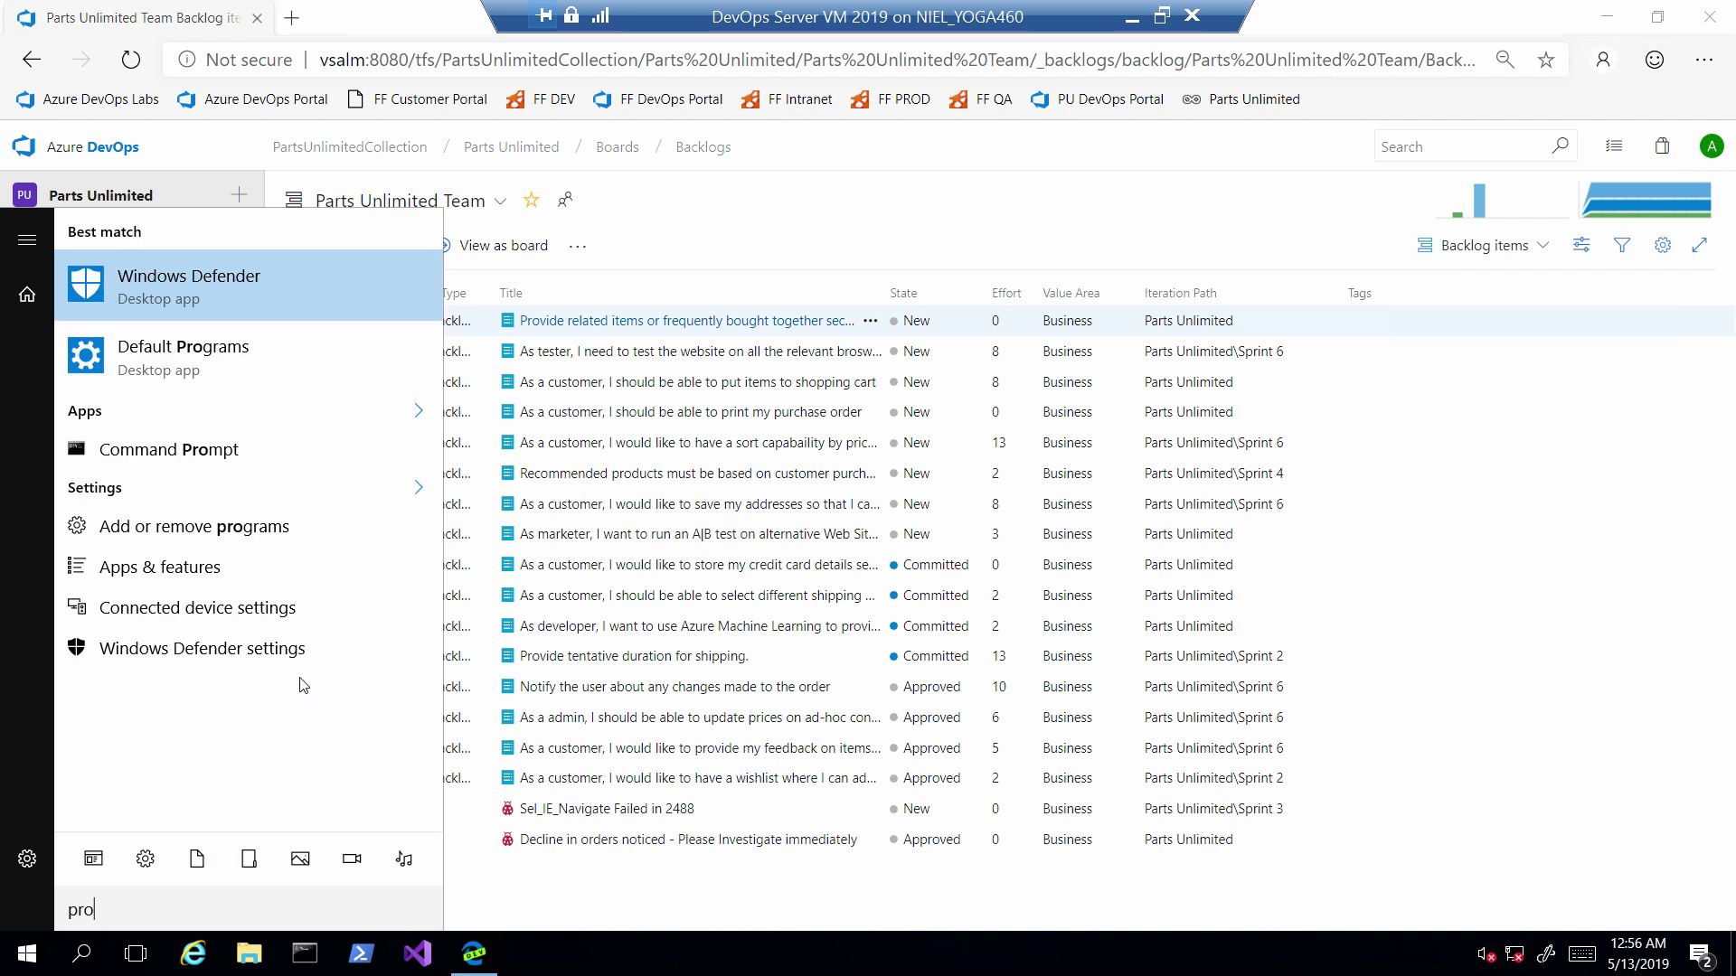
left_click(34, 953)
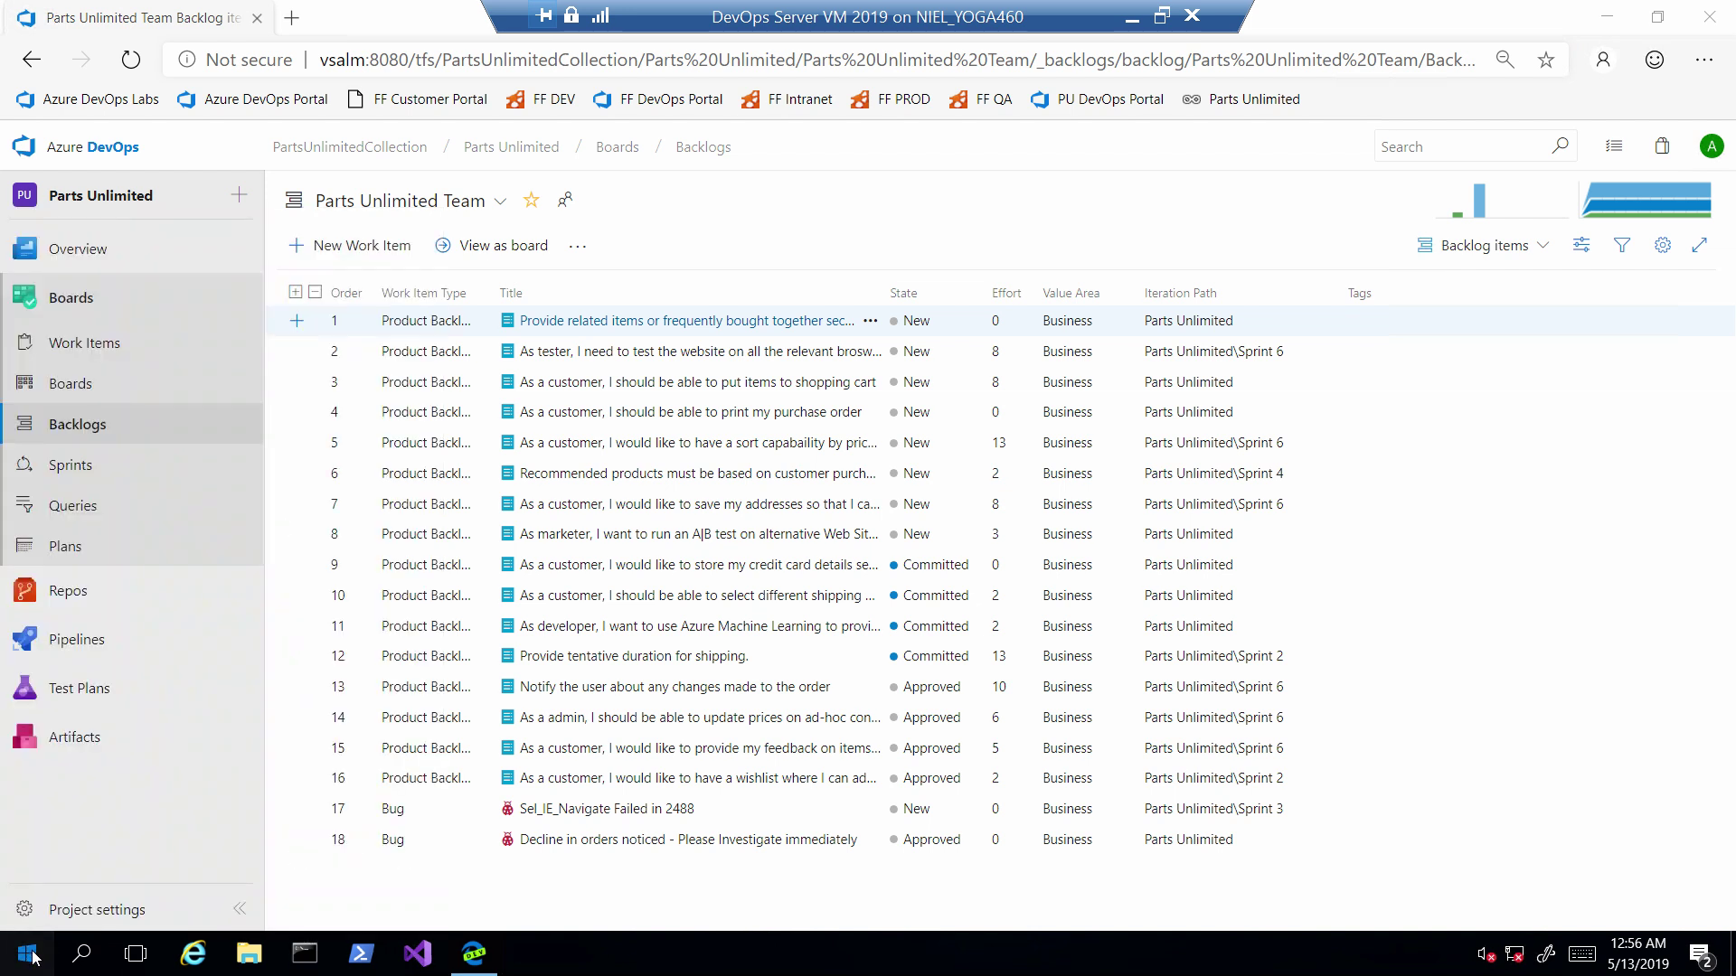
Step: Switch to Excel and create a blank workbook
left_click(33, 954)
scroll(151, 823, "down", 5)
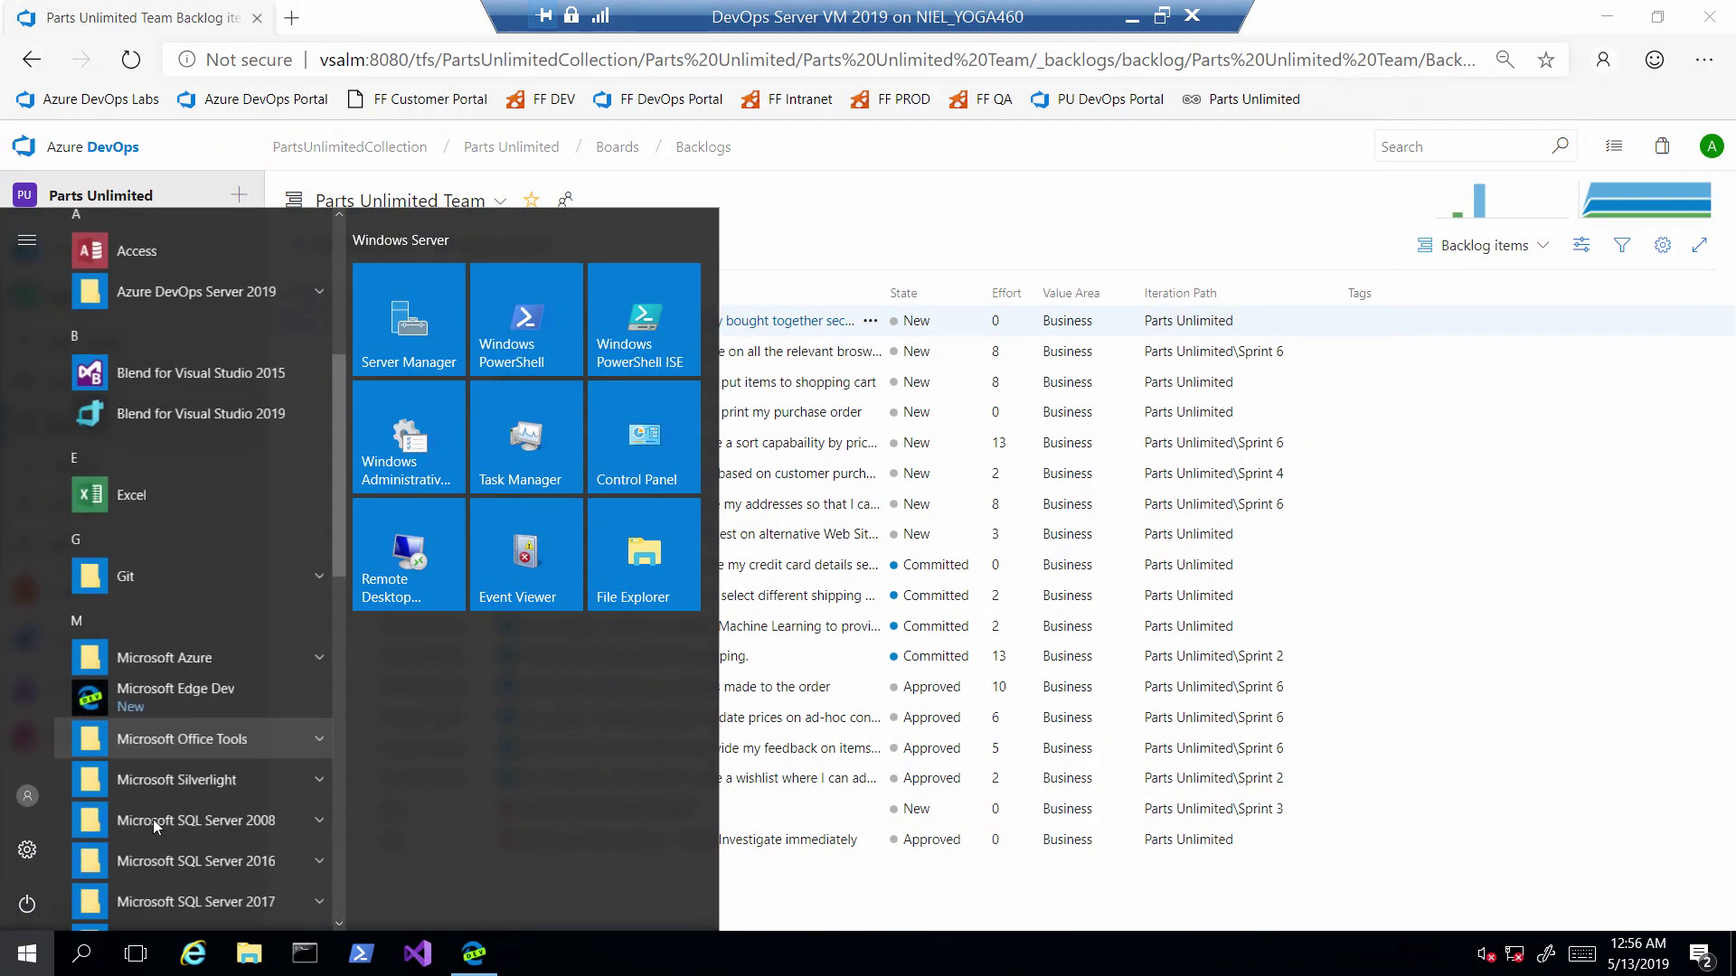
left_click(144, 495)
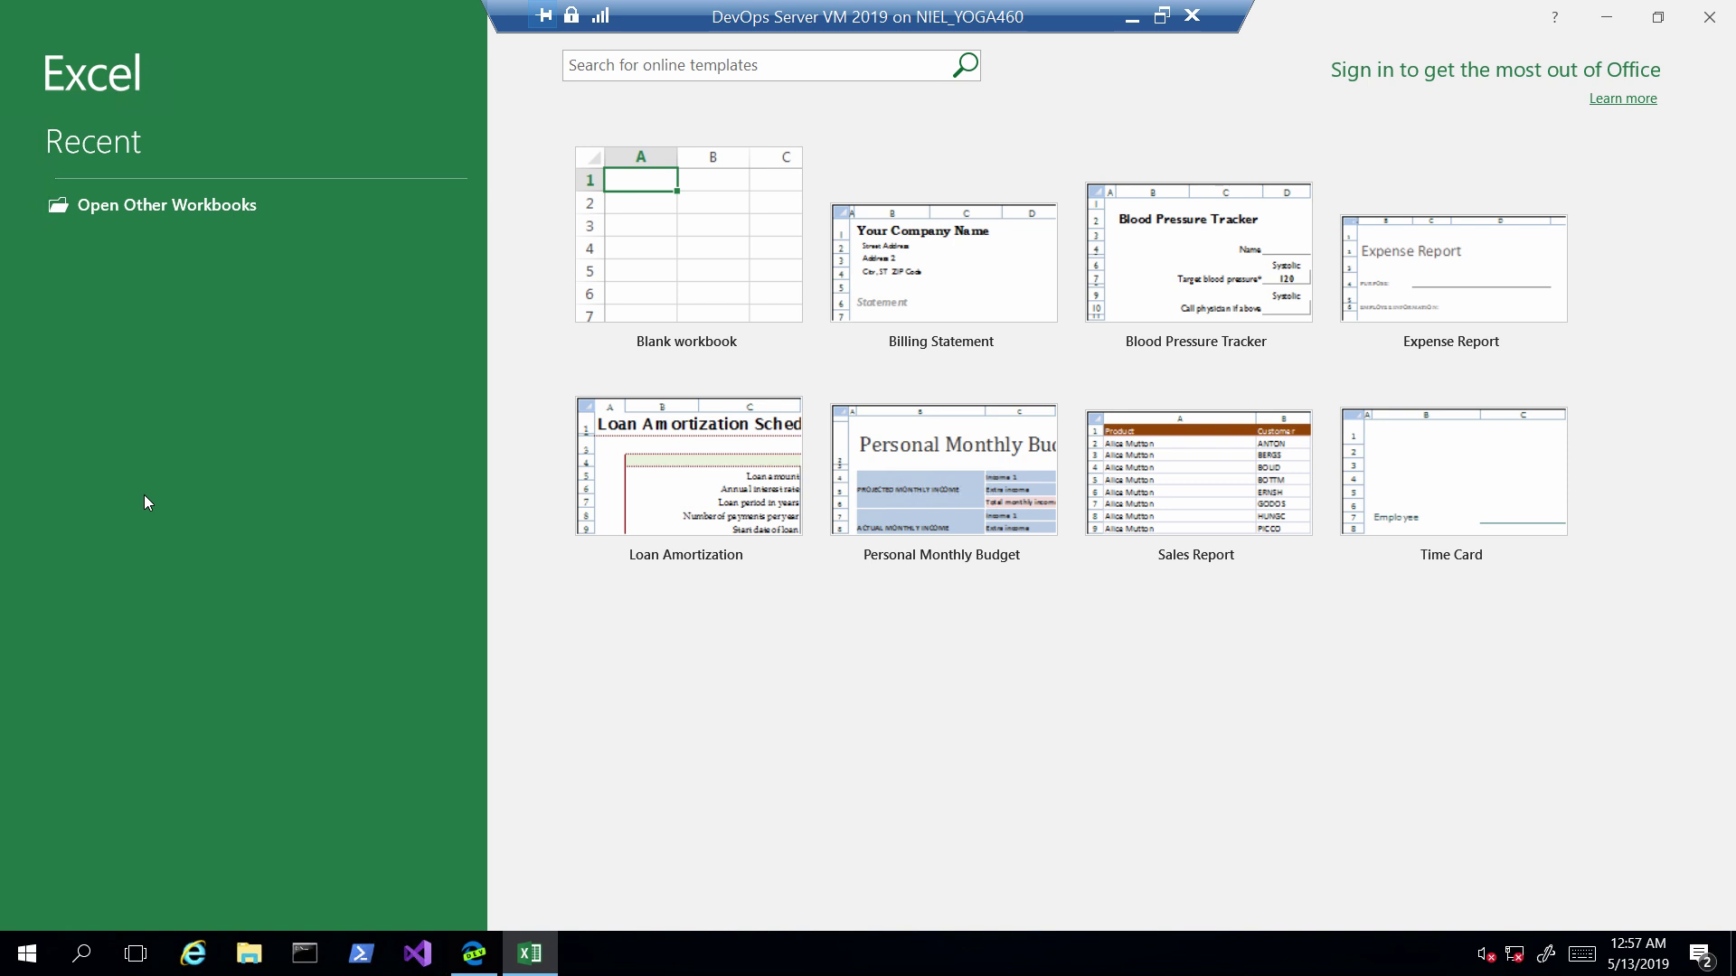
left_click(606, 275)
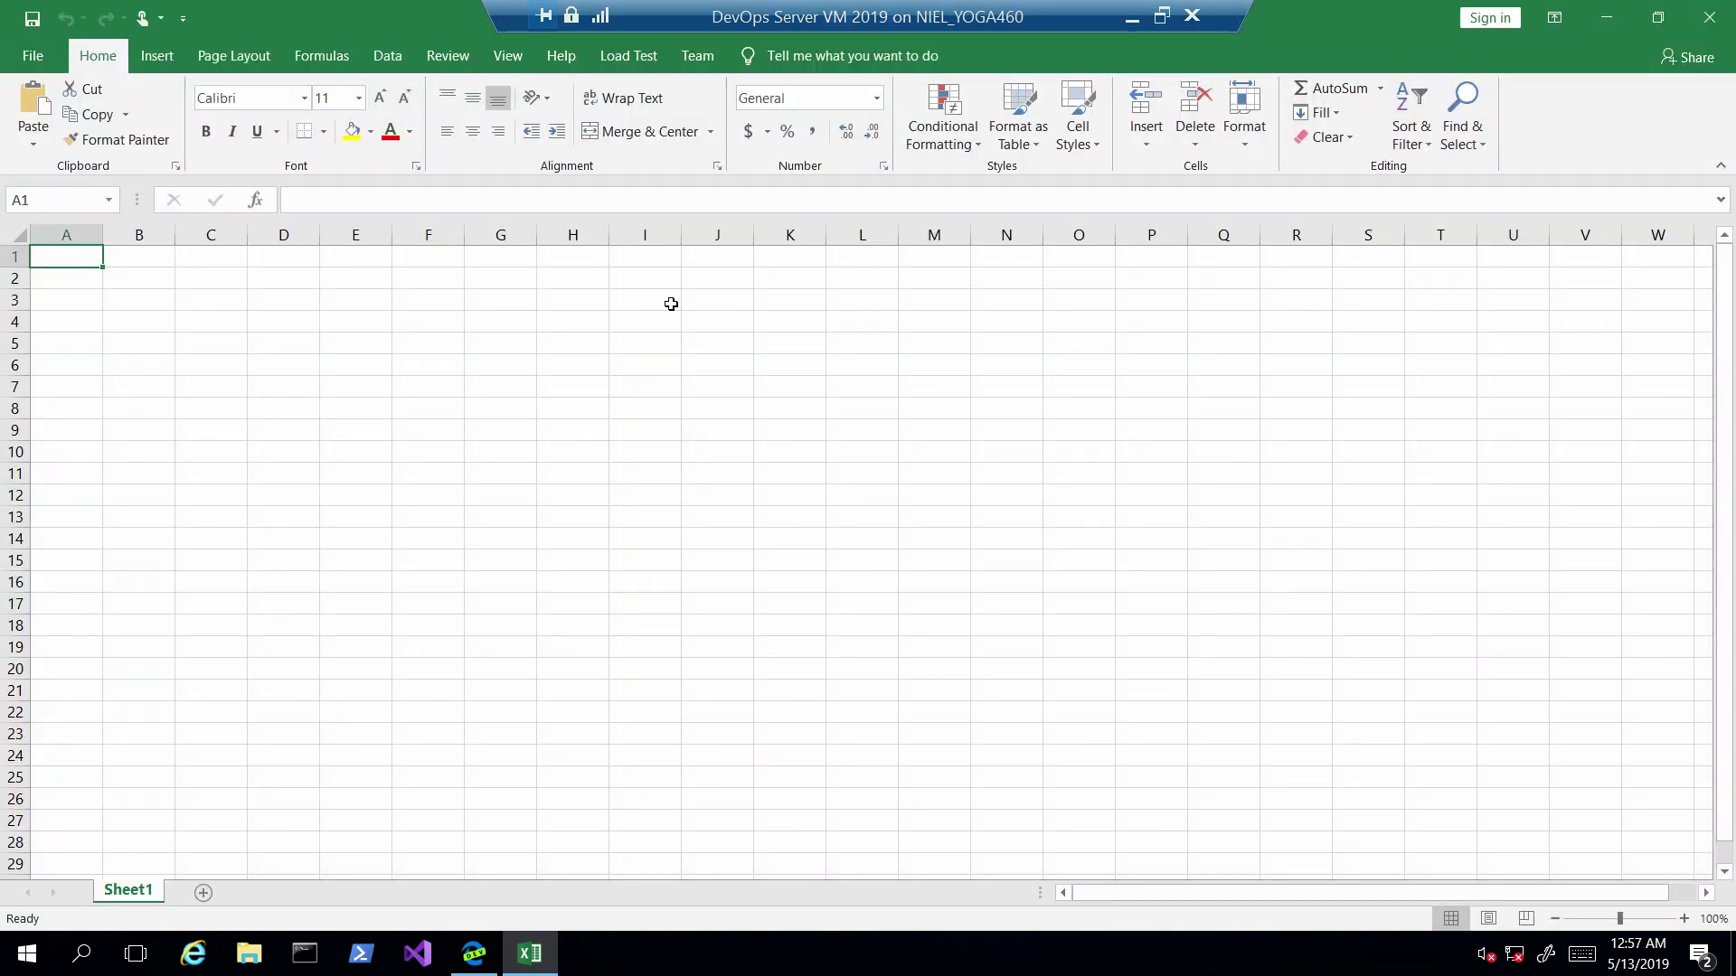
Step: Start a new team work item list and connect to the Parts Unlimited project in PartsUnlimitedCollection on the vsalm server
left_click(702, 56)
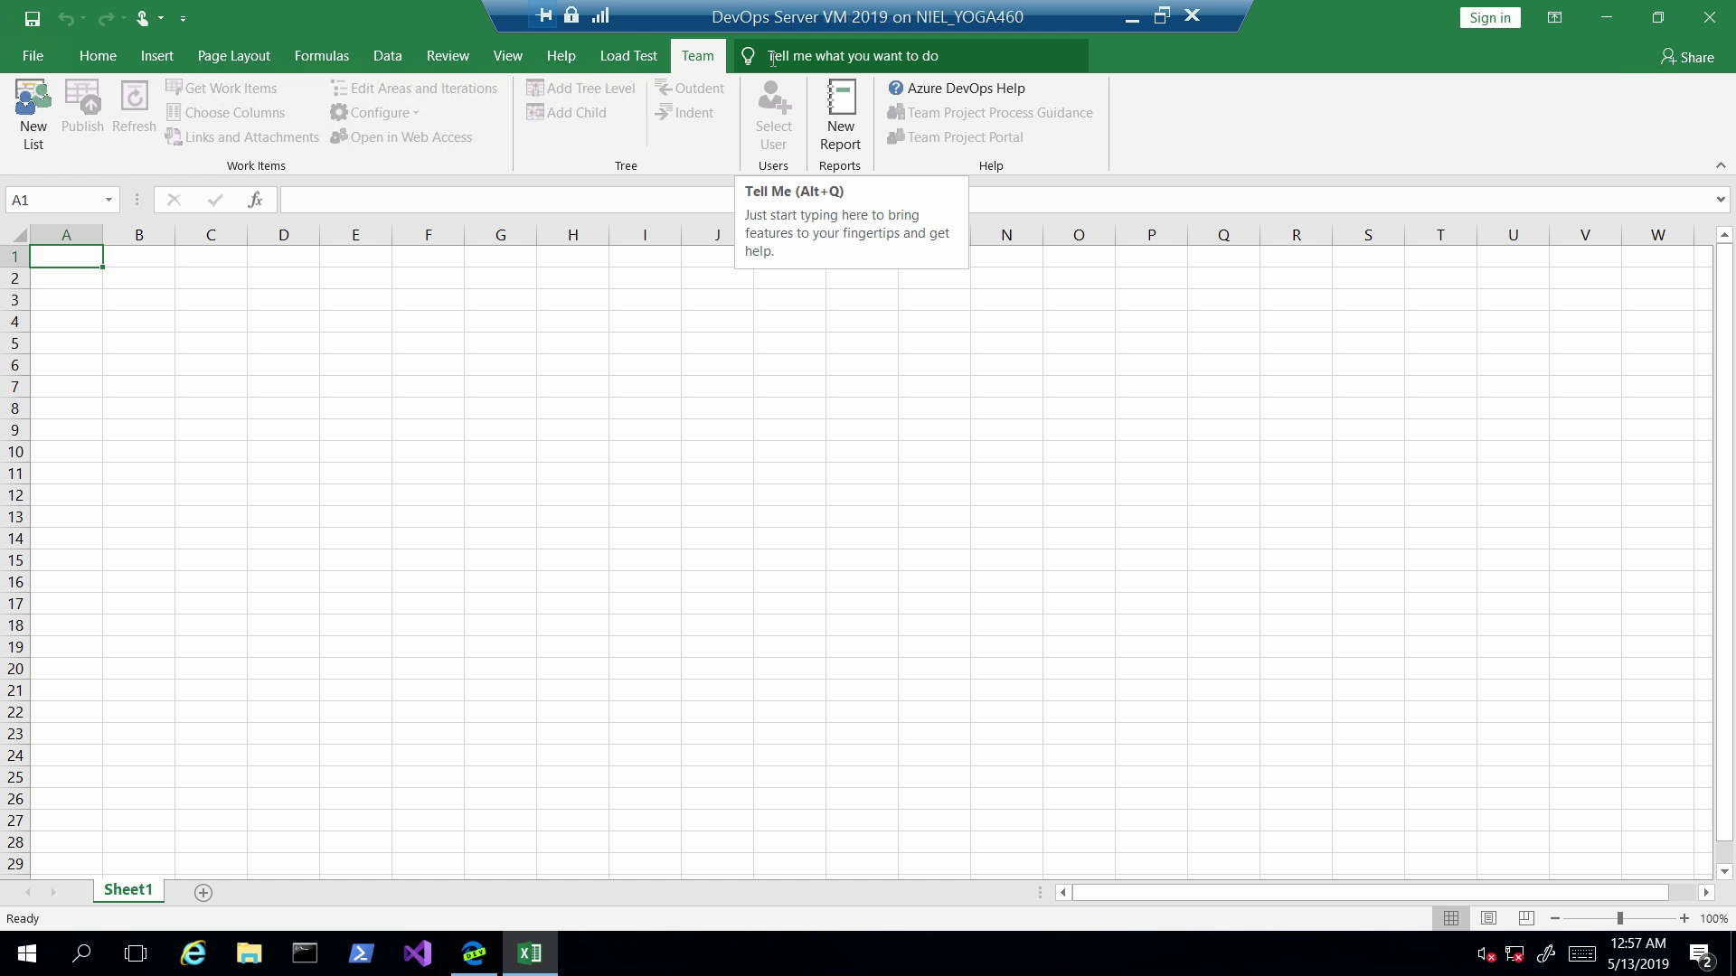
left_click(41, 127)
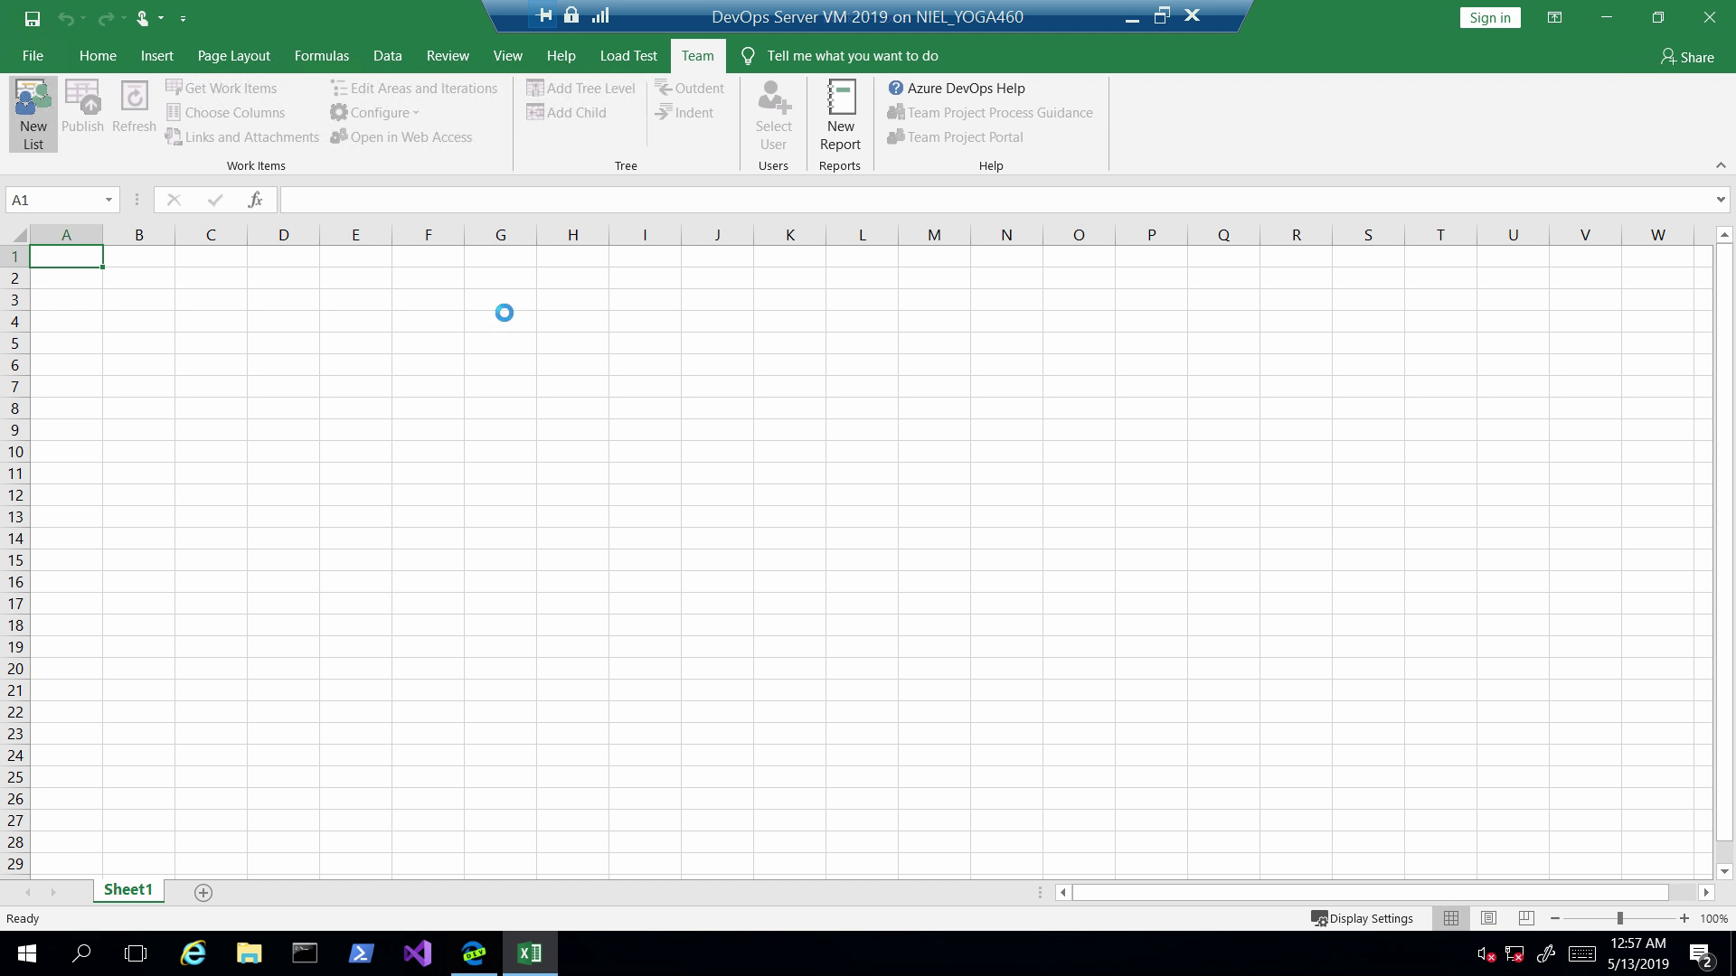
left_click(659, 263)
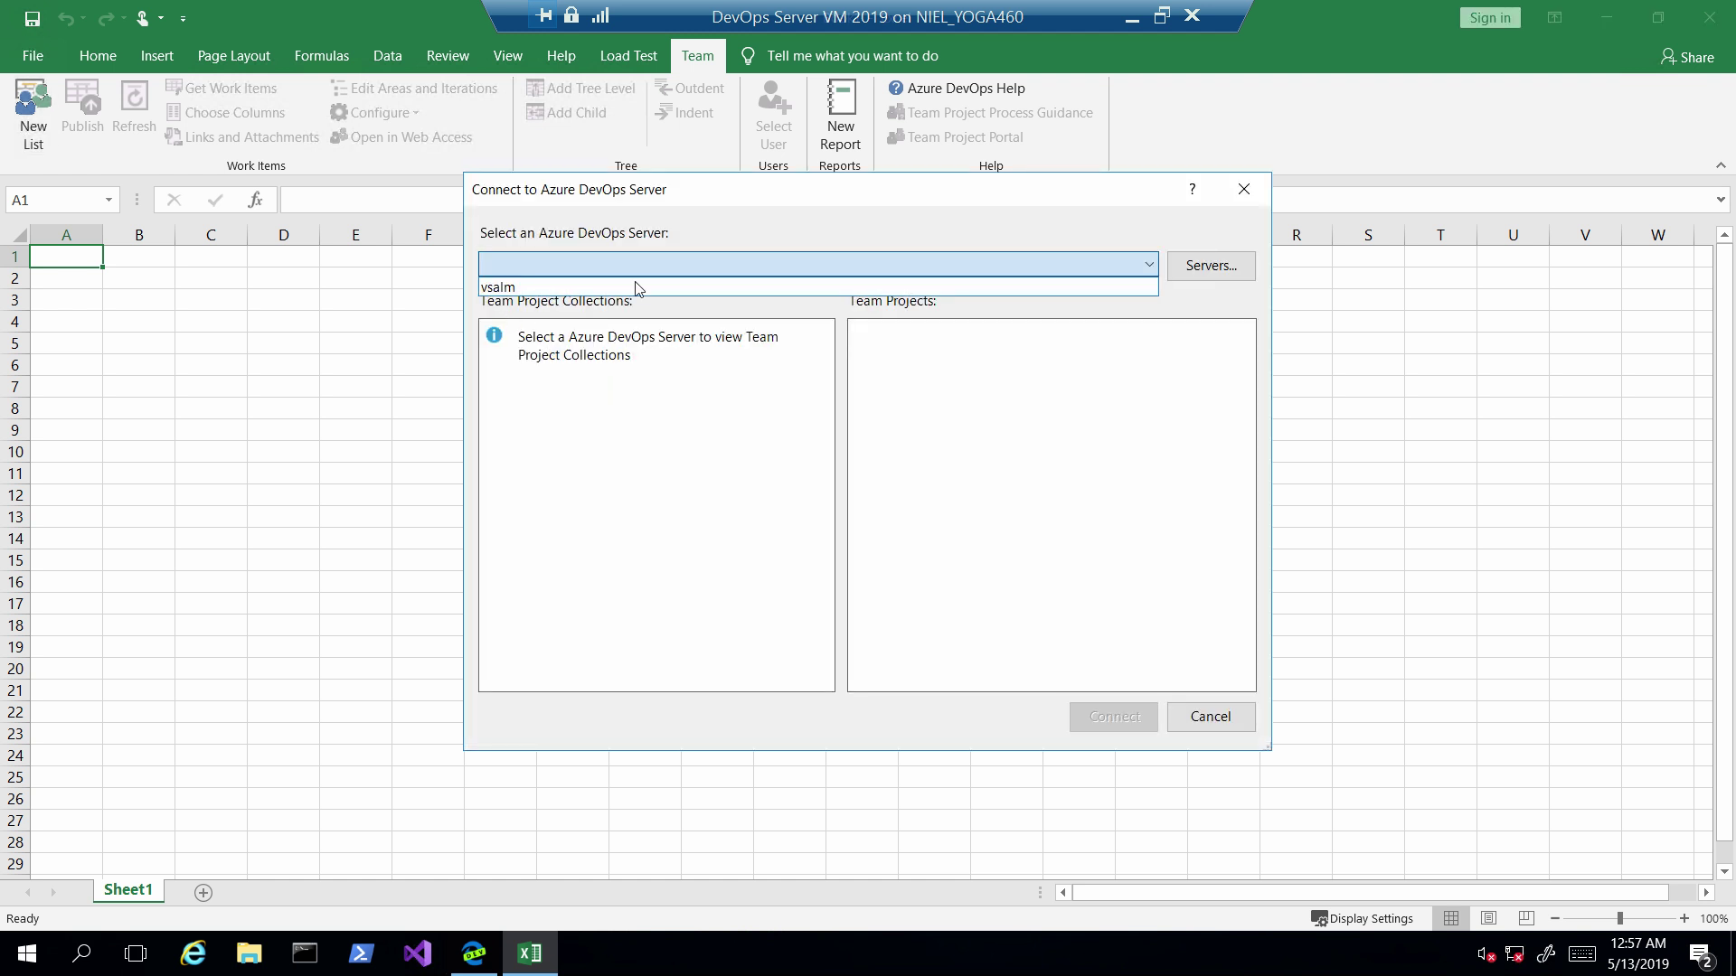
left_click(638, 288)
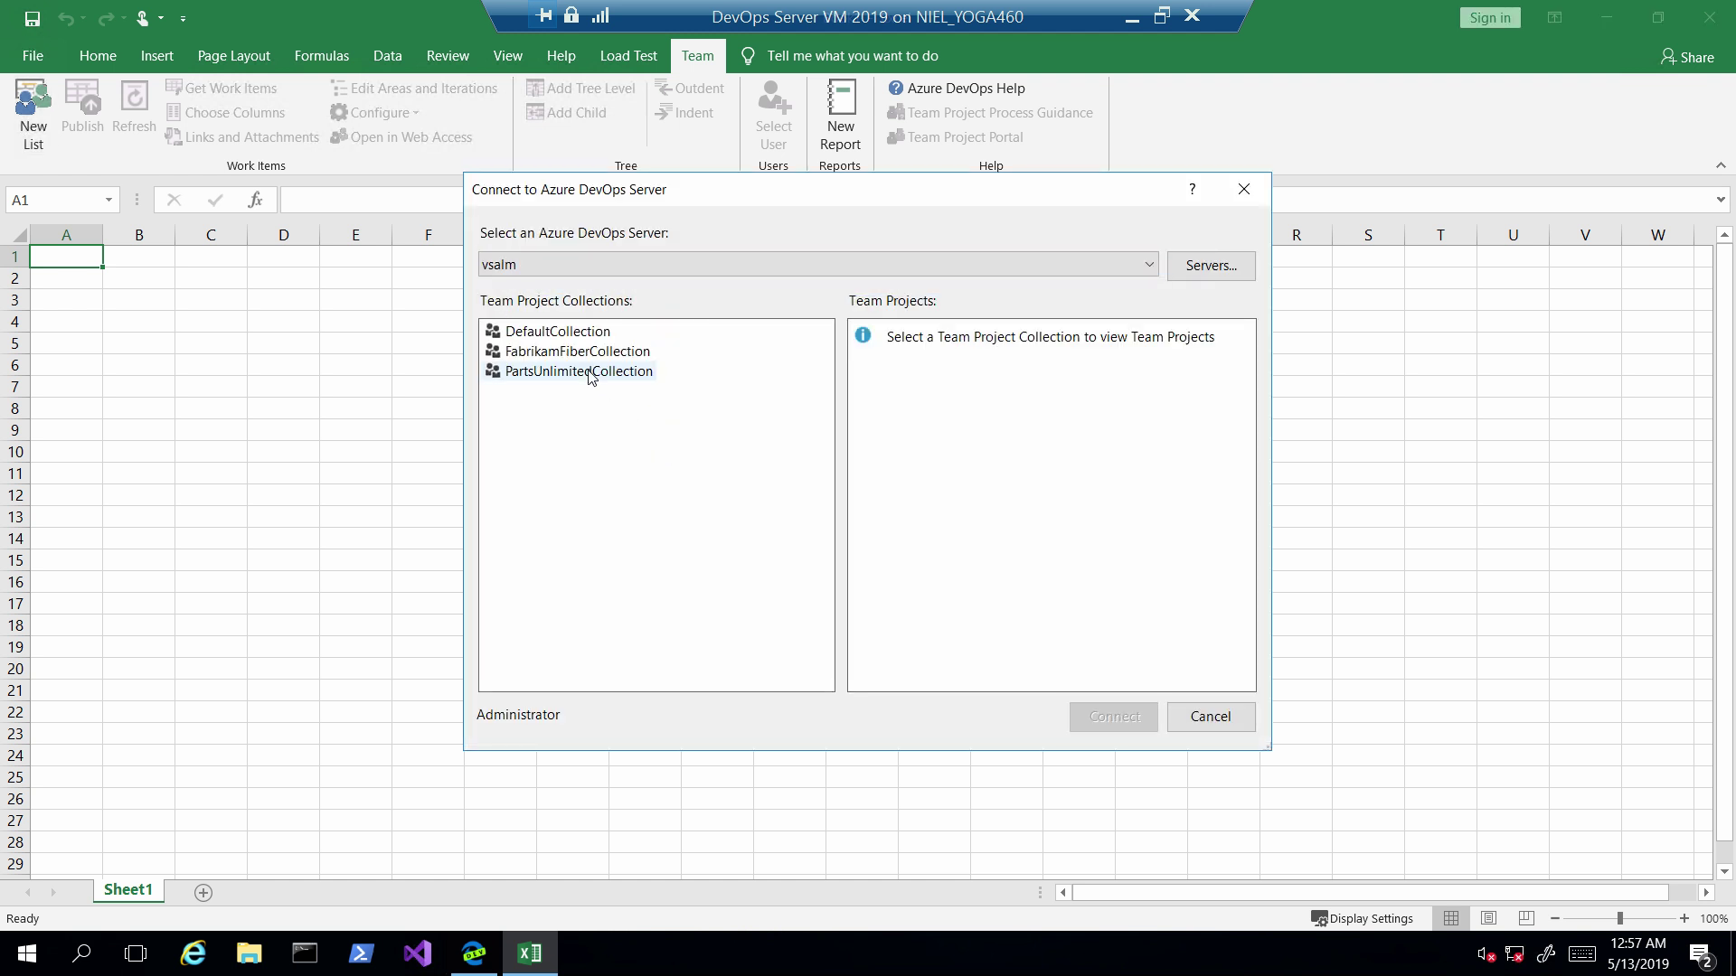
left_click(589, 375)
left_click(898, 331)
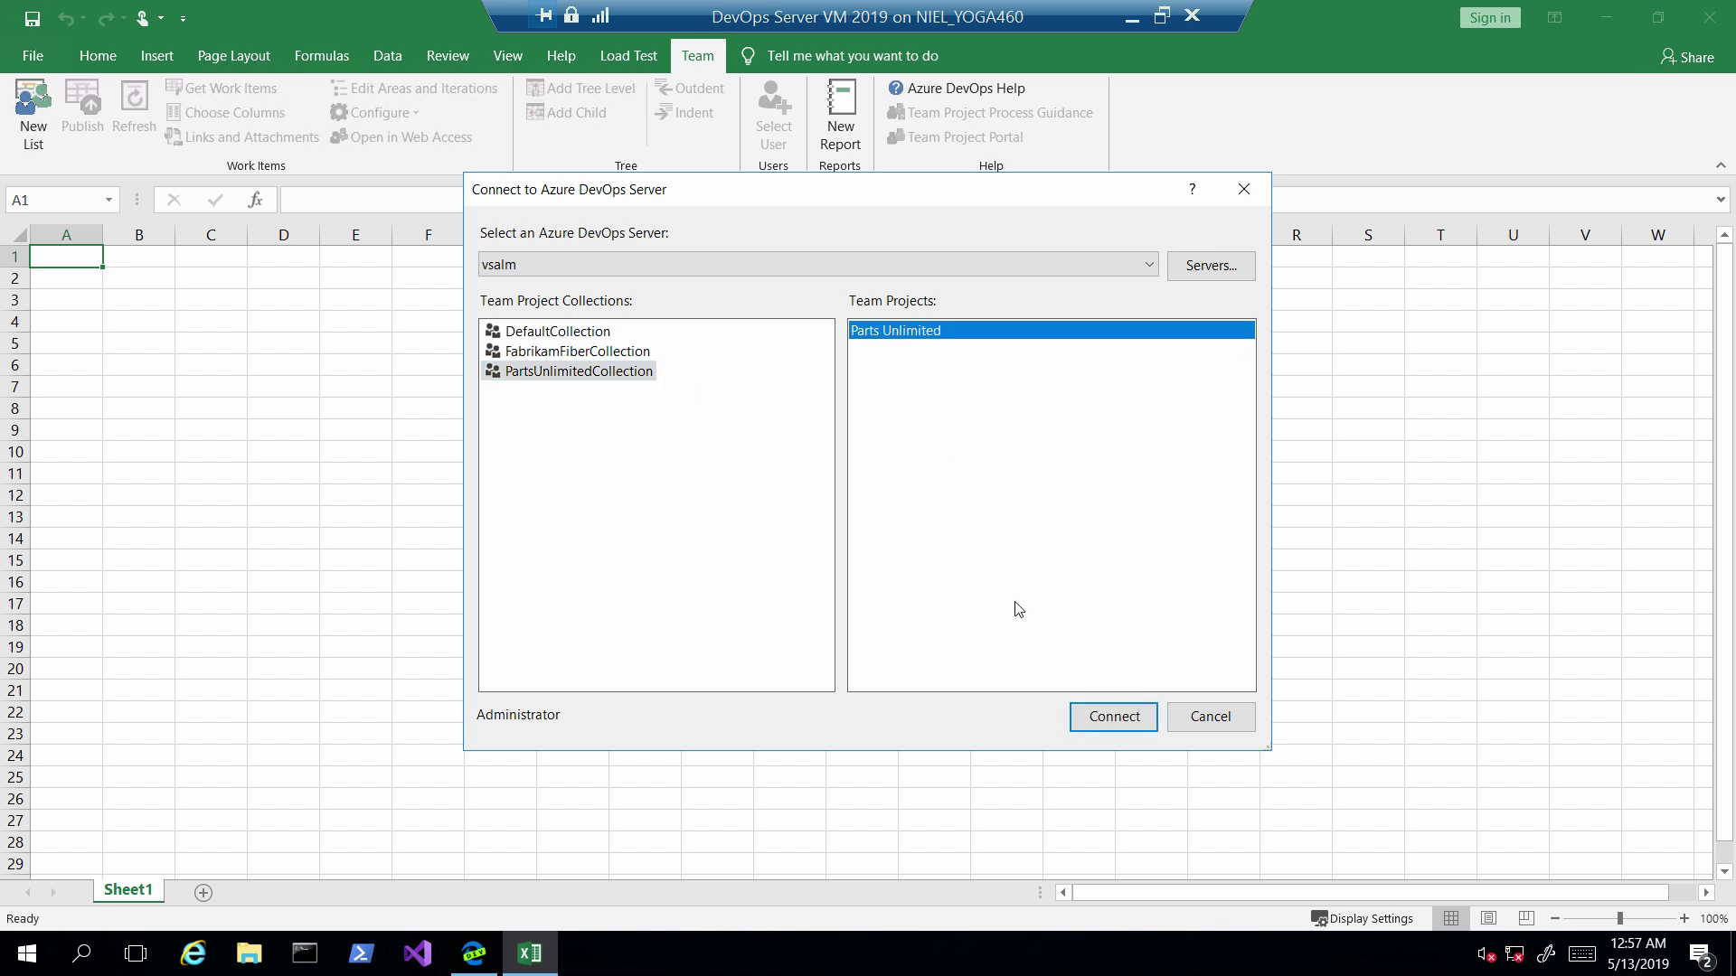
left_click(1112, 716)
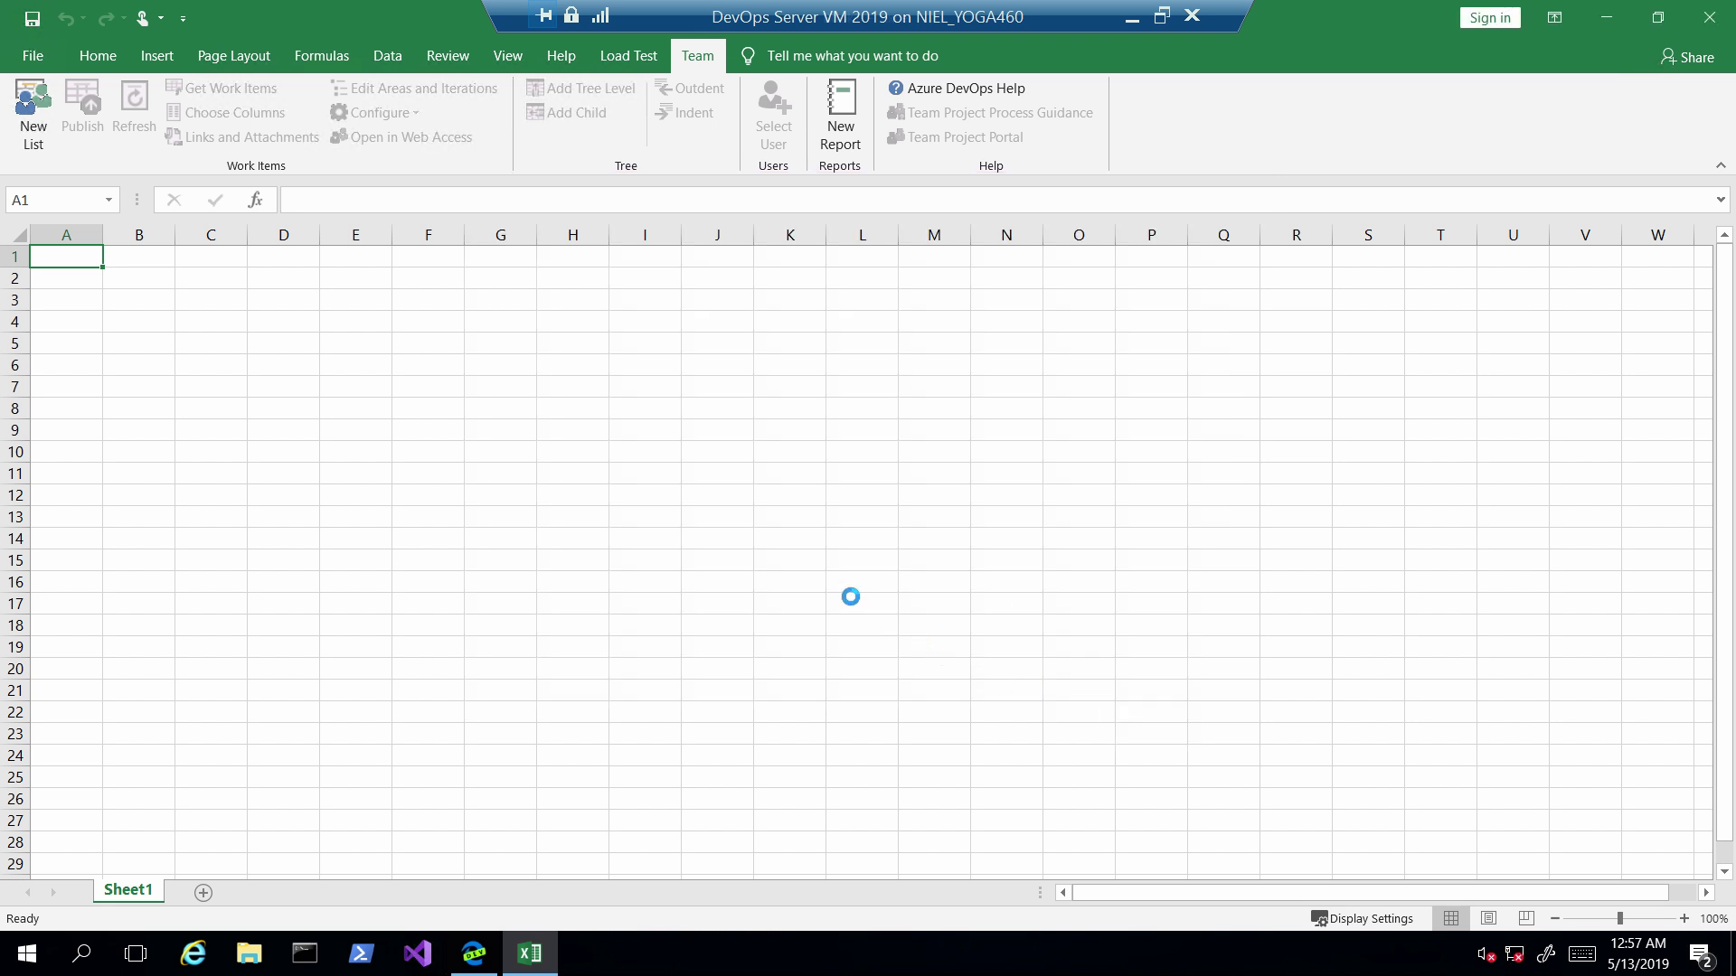
Step: Fill the sheet with a query list based on the shared "User Stories" query
left_click(785, 408)
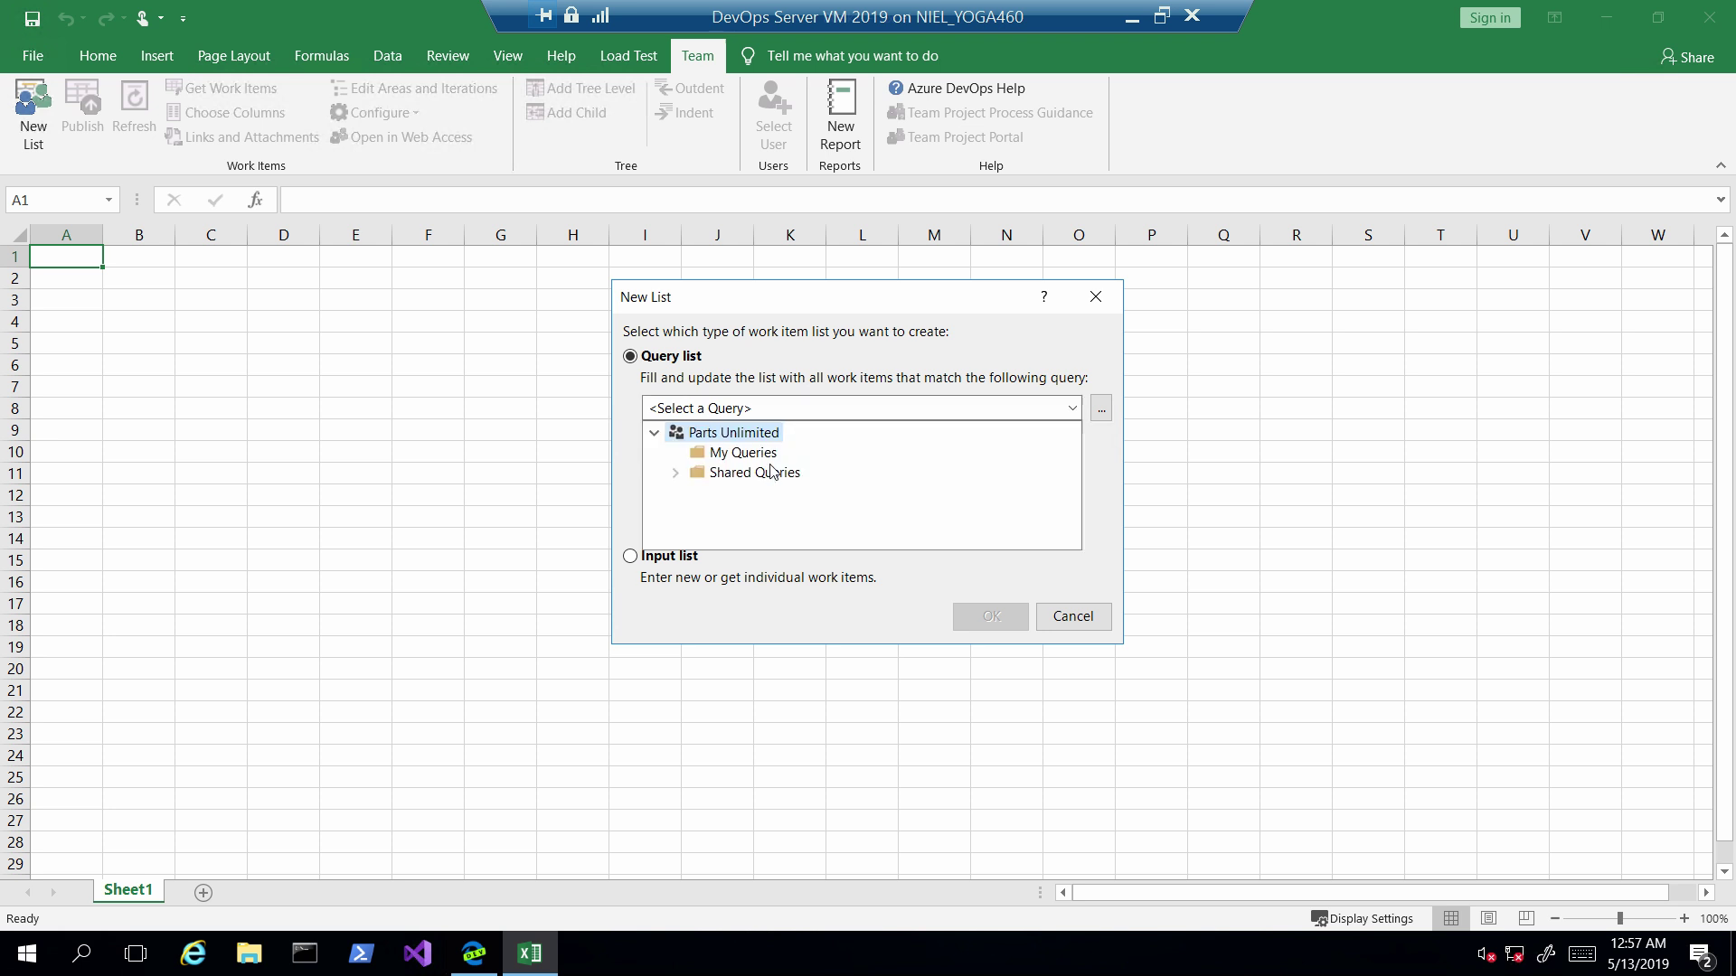
left_click(676, 473)
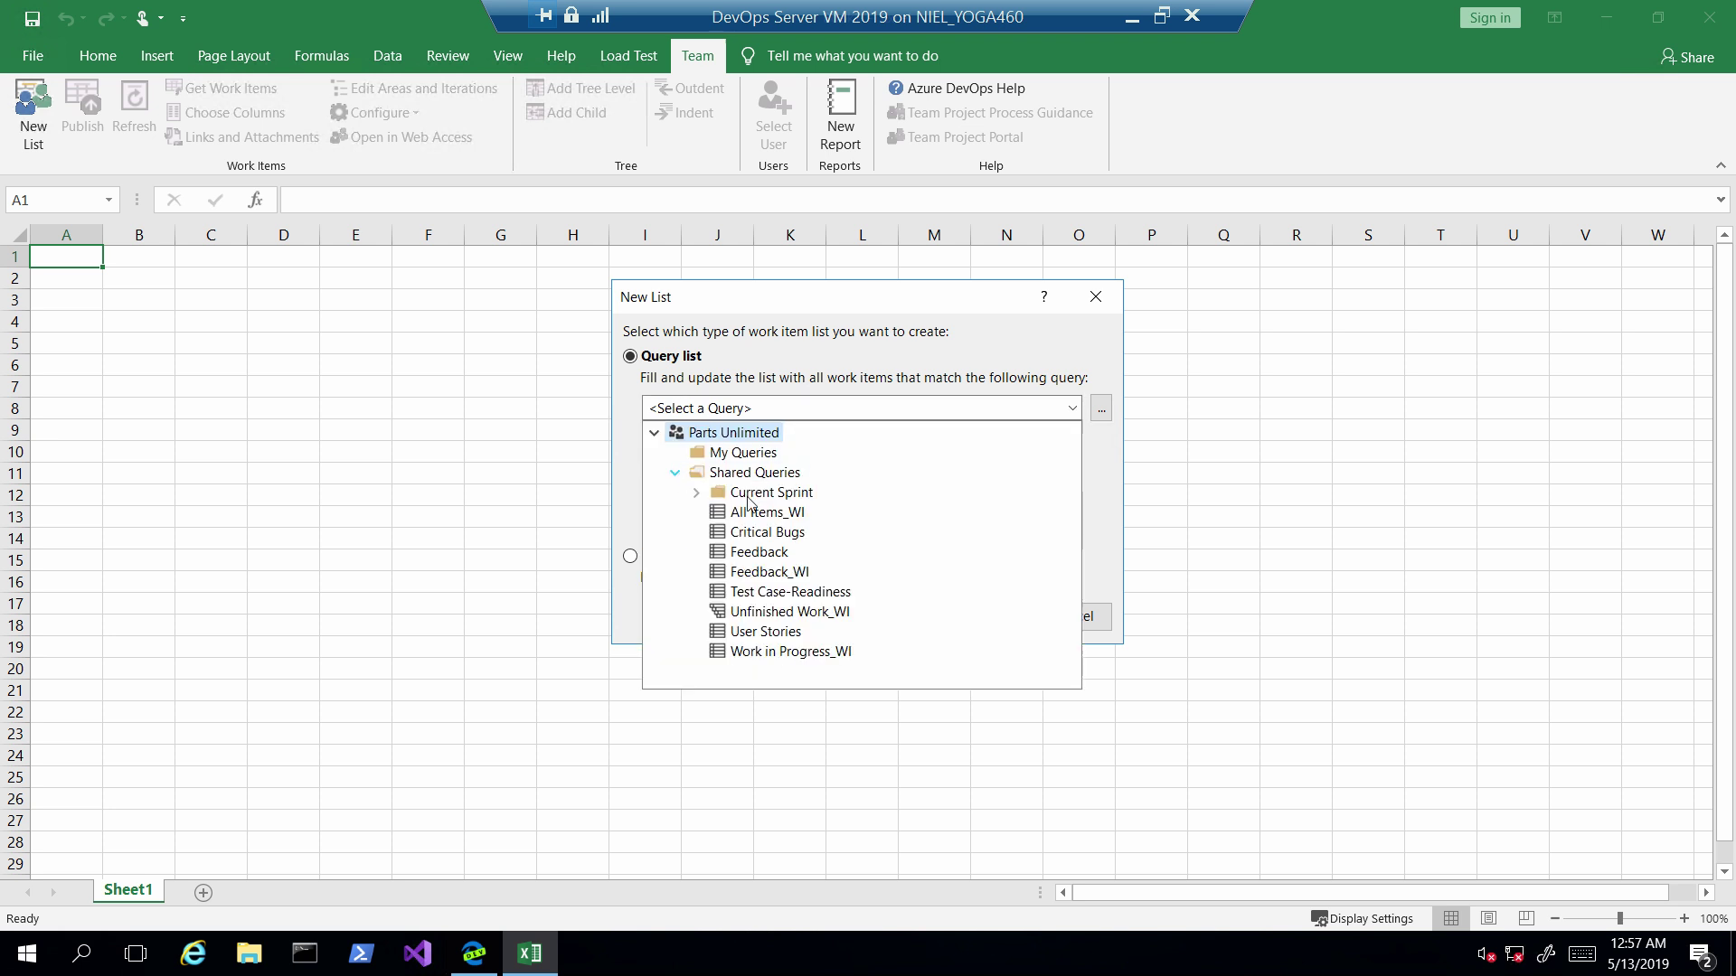
left_click(759, 632)
left_click(993, 626)
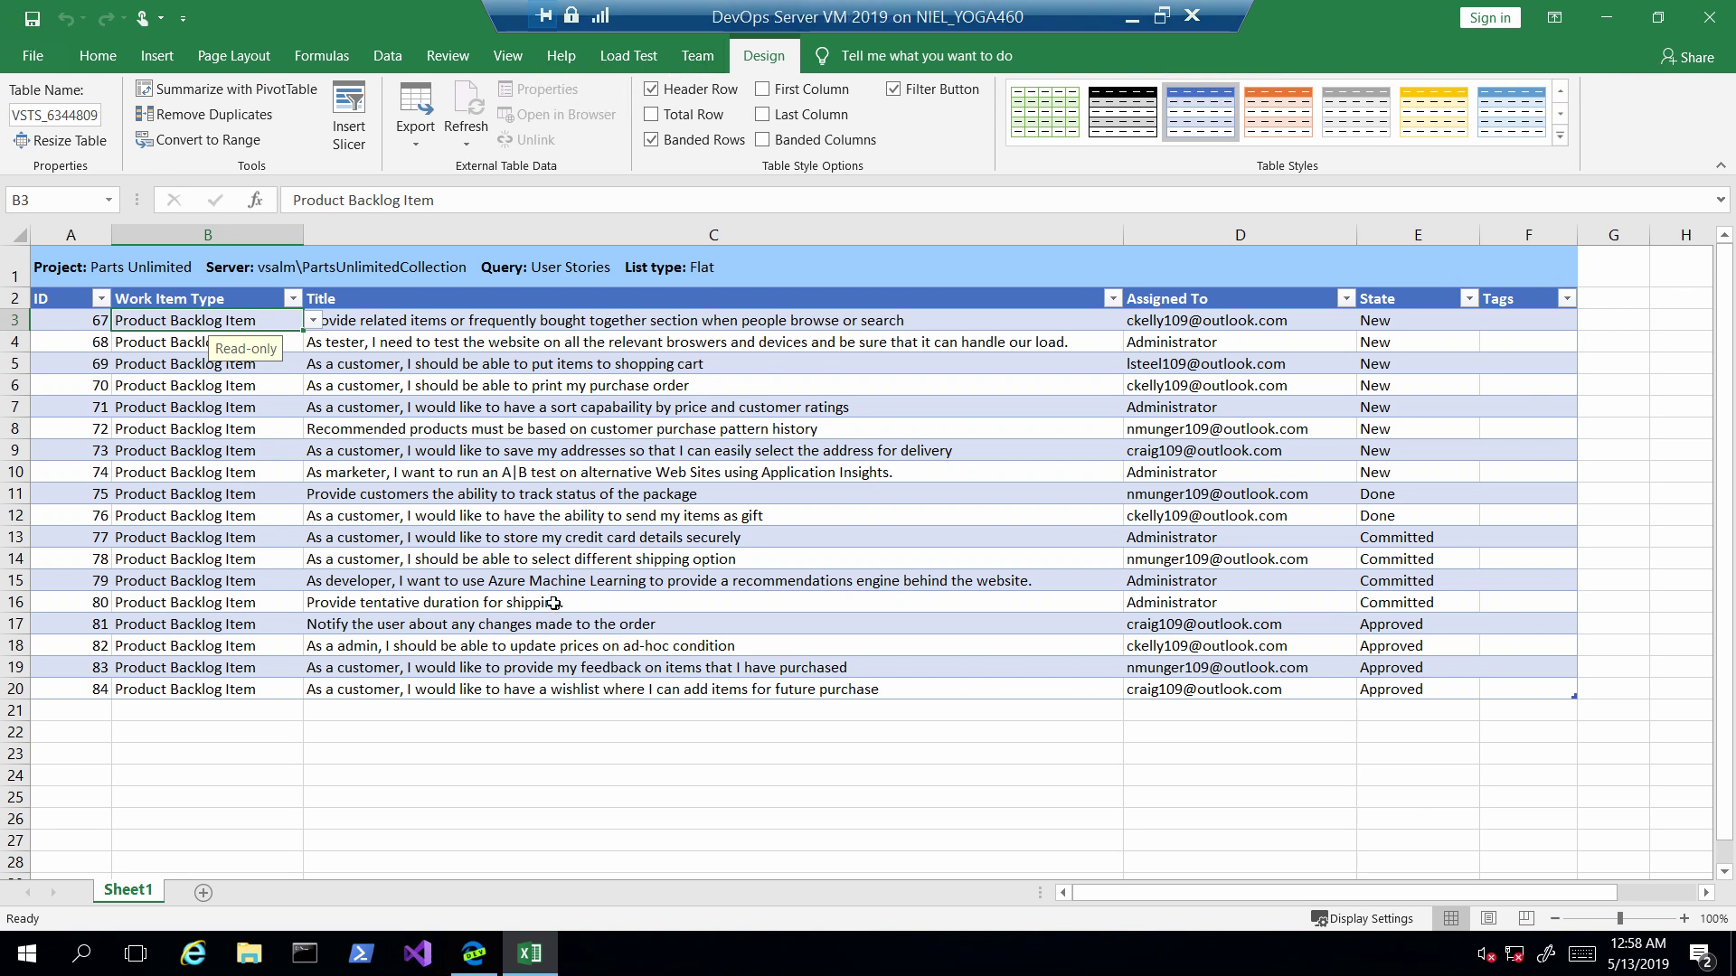
left_click(601, 604)
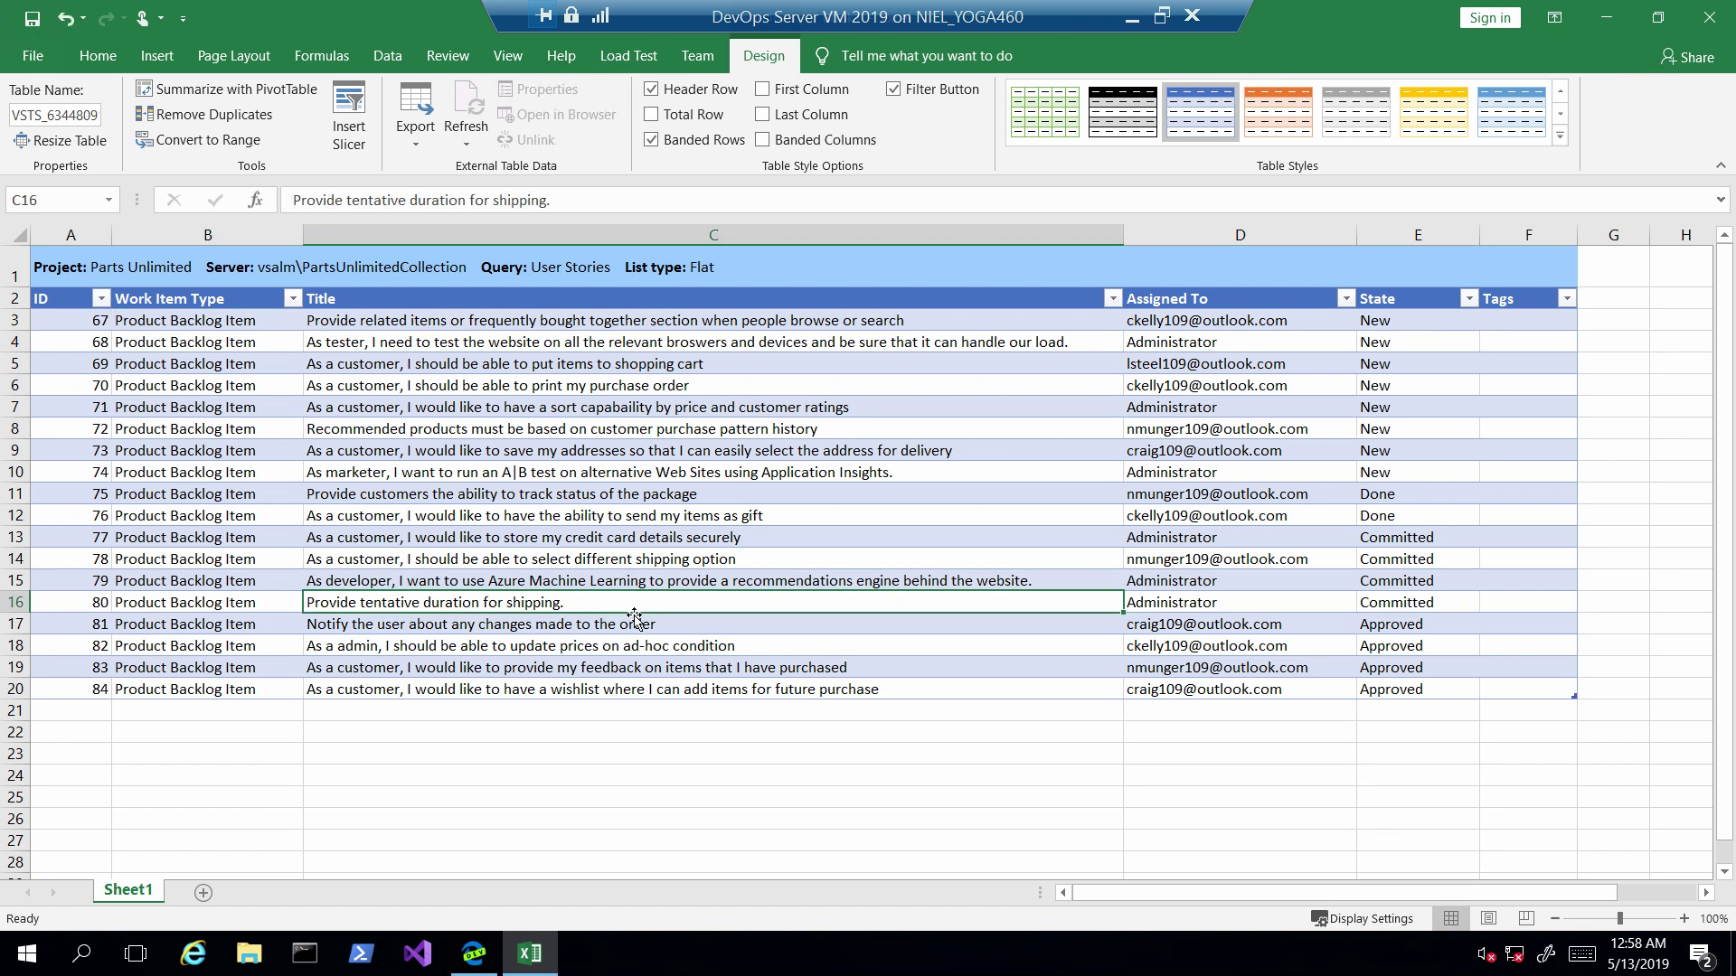
Step: Append "exell" to the title "Provide tentative duration for shipping." and publish the change to the server
left_click(619, 201)
type("exell")
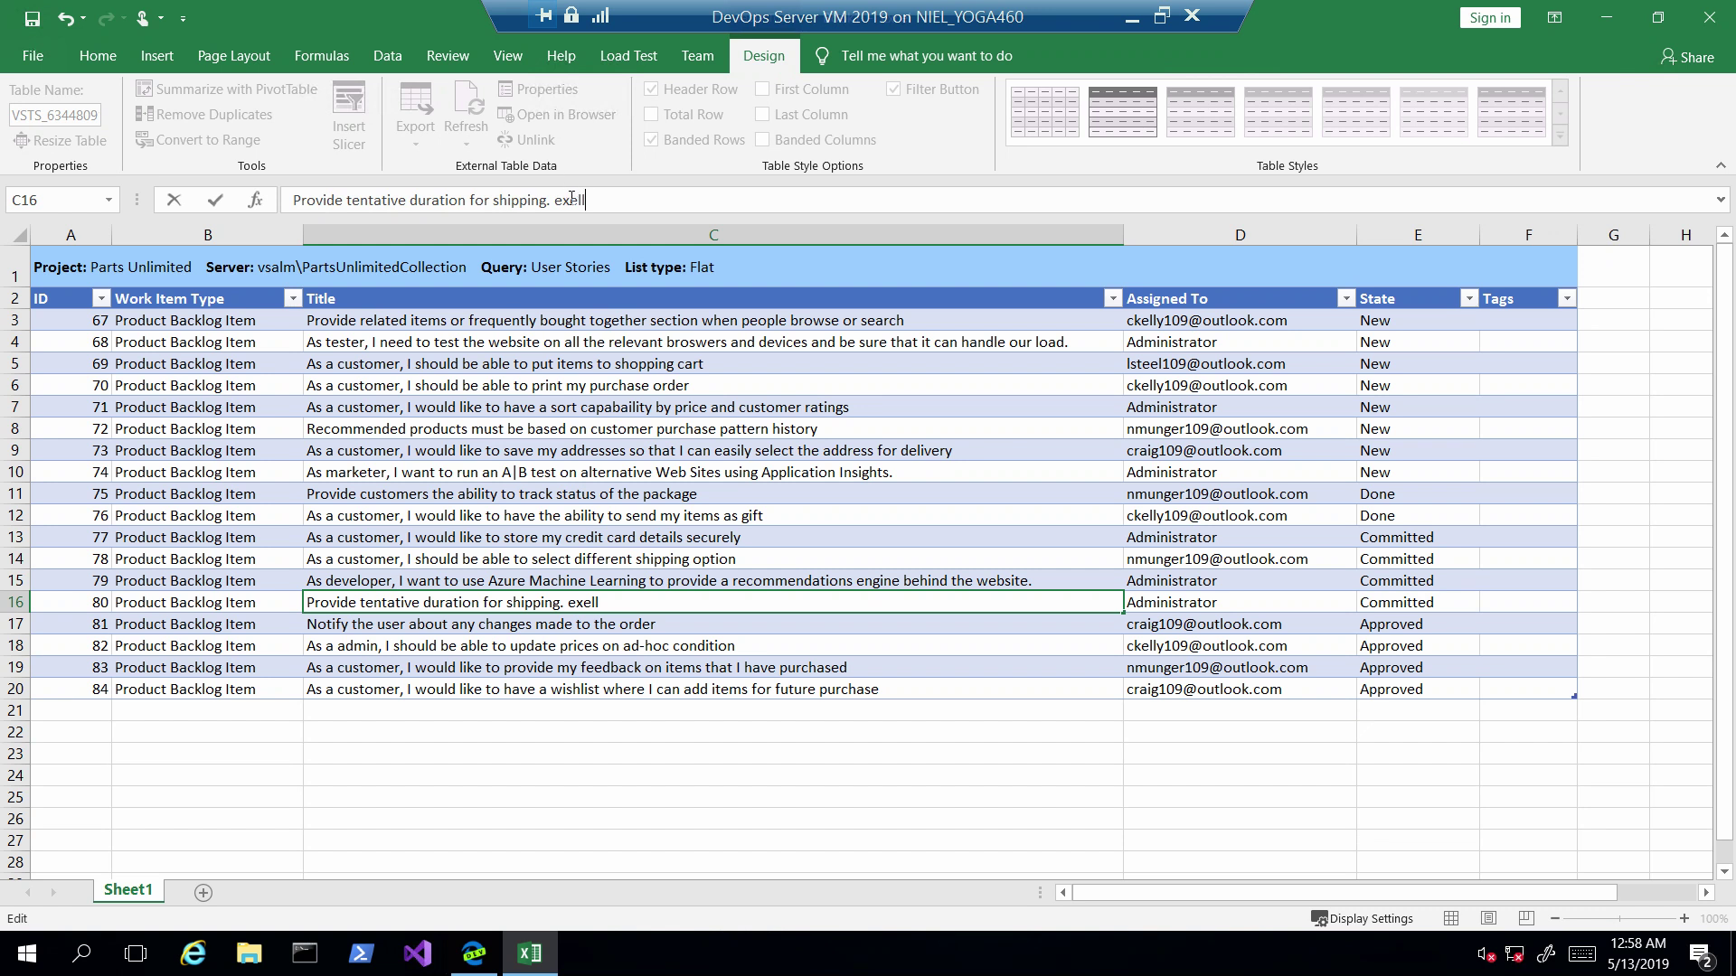
left_click(570, 200)
left_click(705, 61)
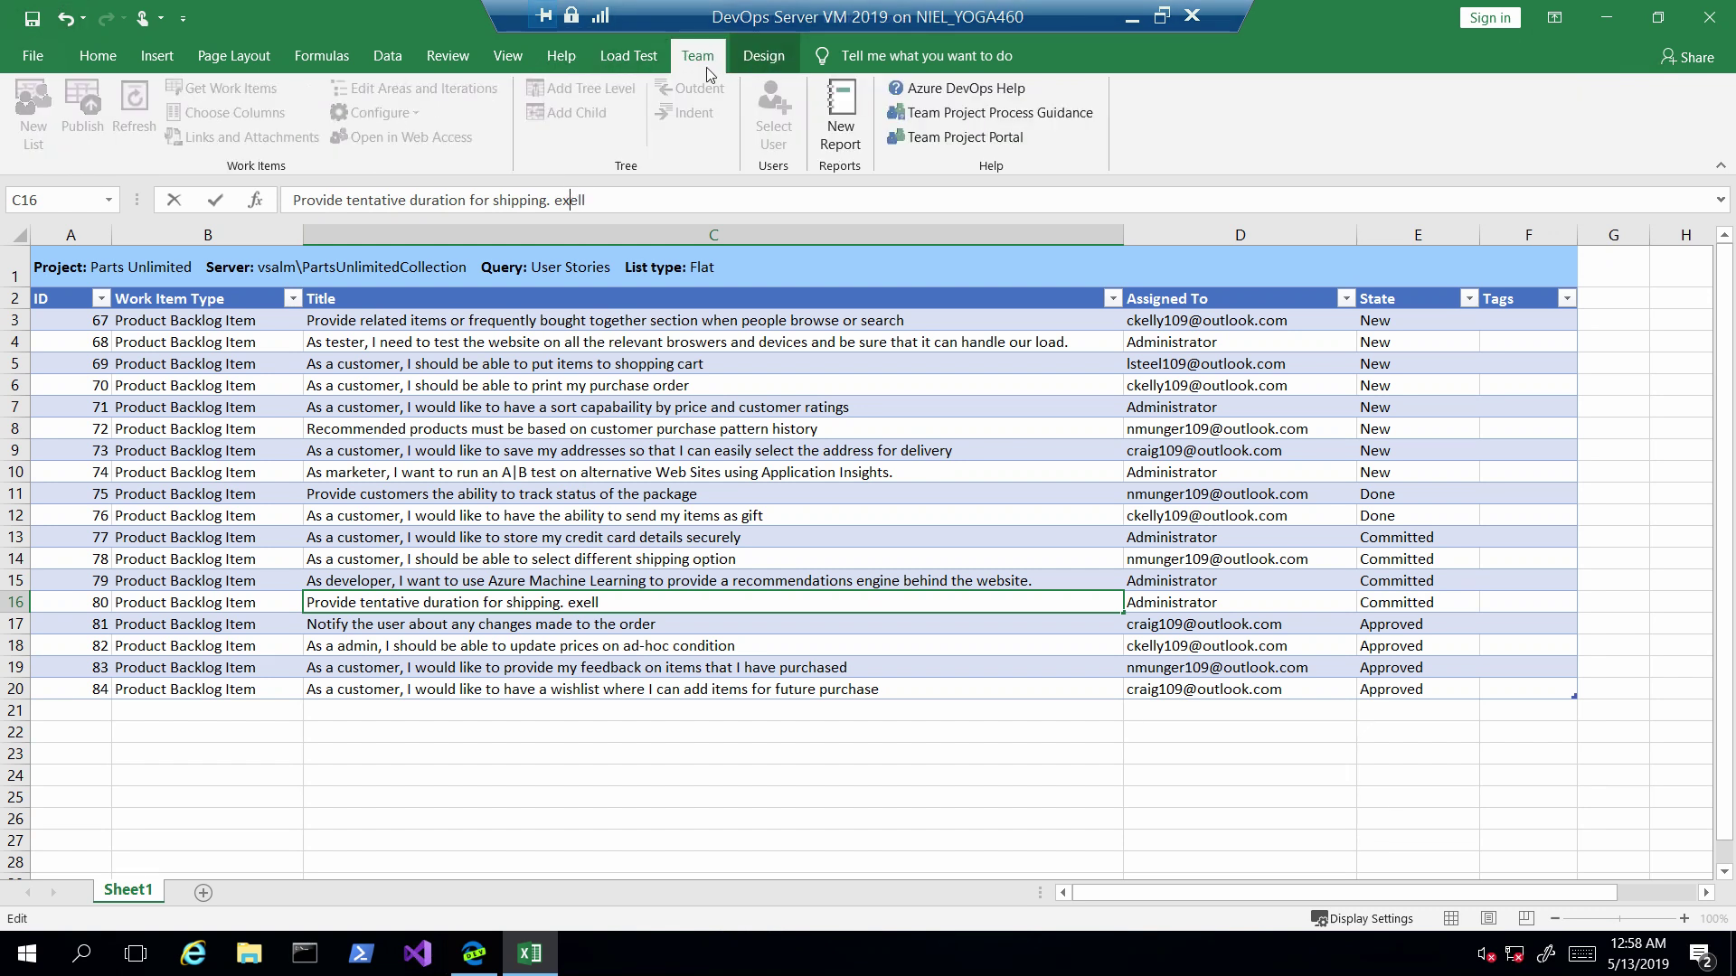
left_click(647, 539)
left_click(638, 603)
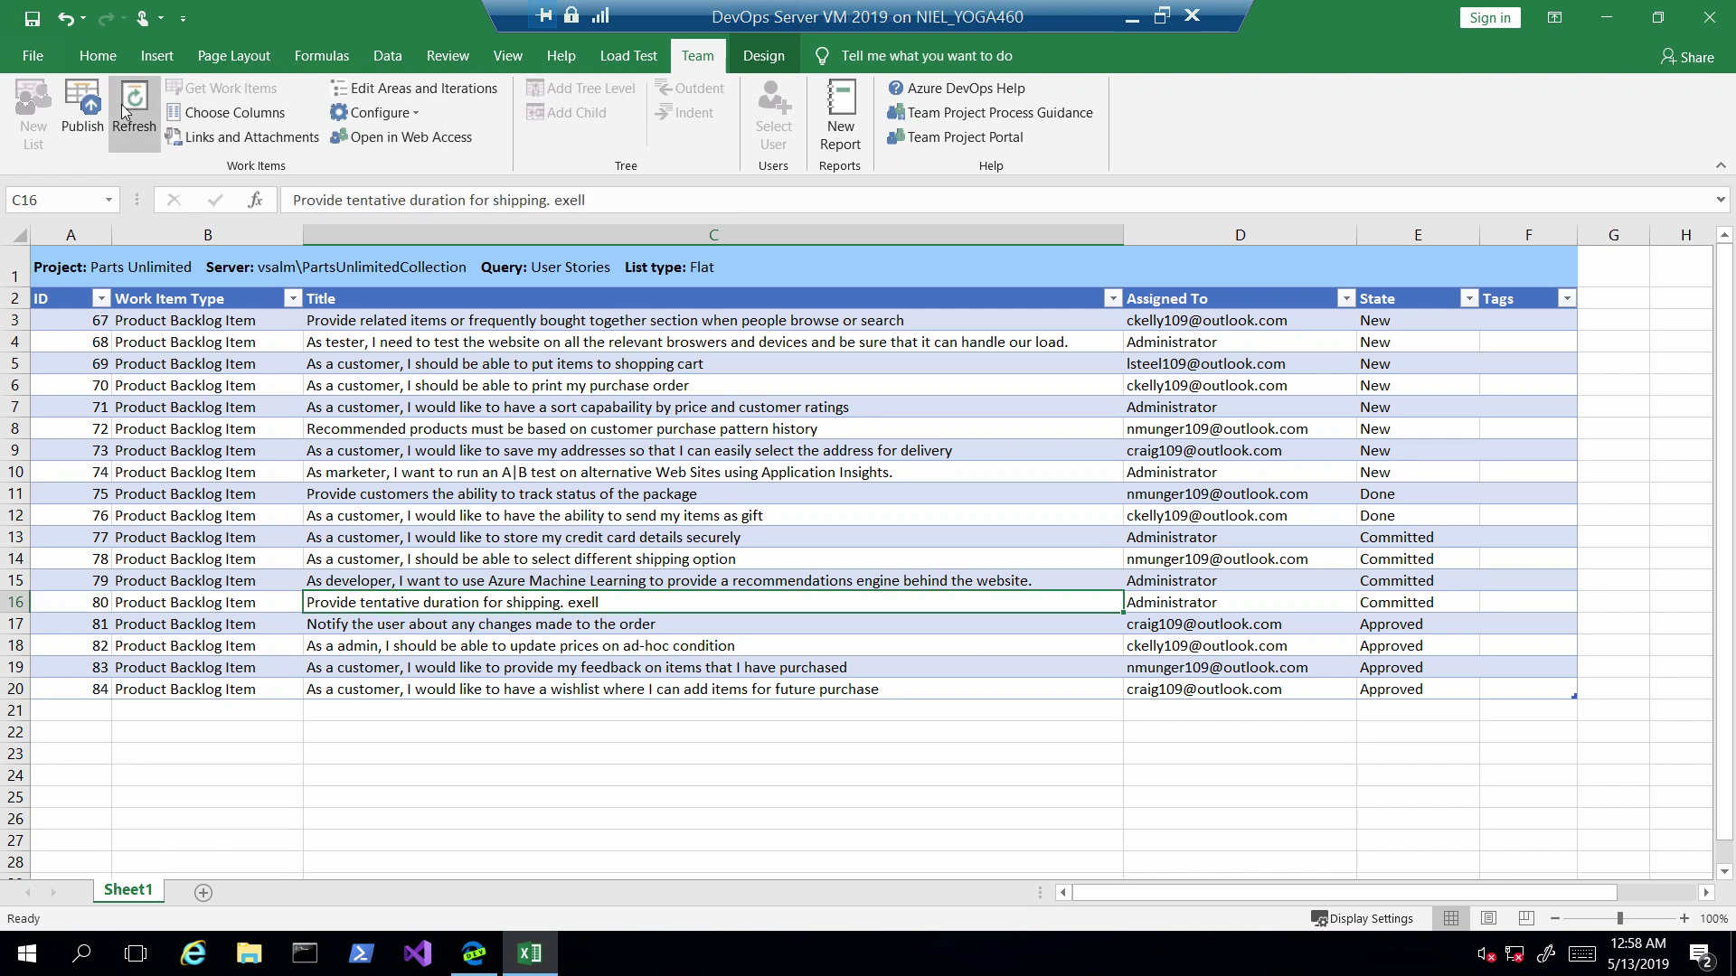
left_click(82, 104)
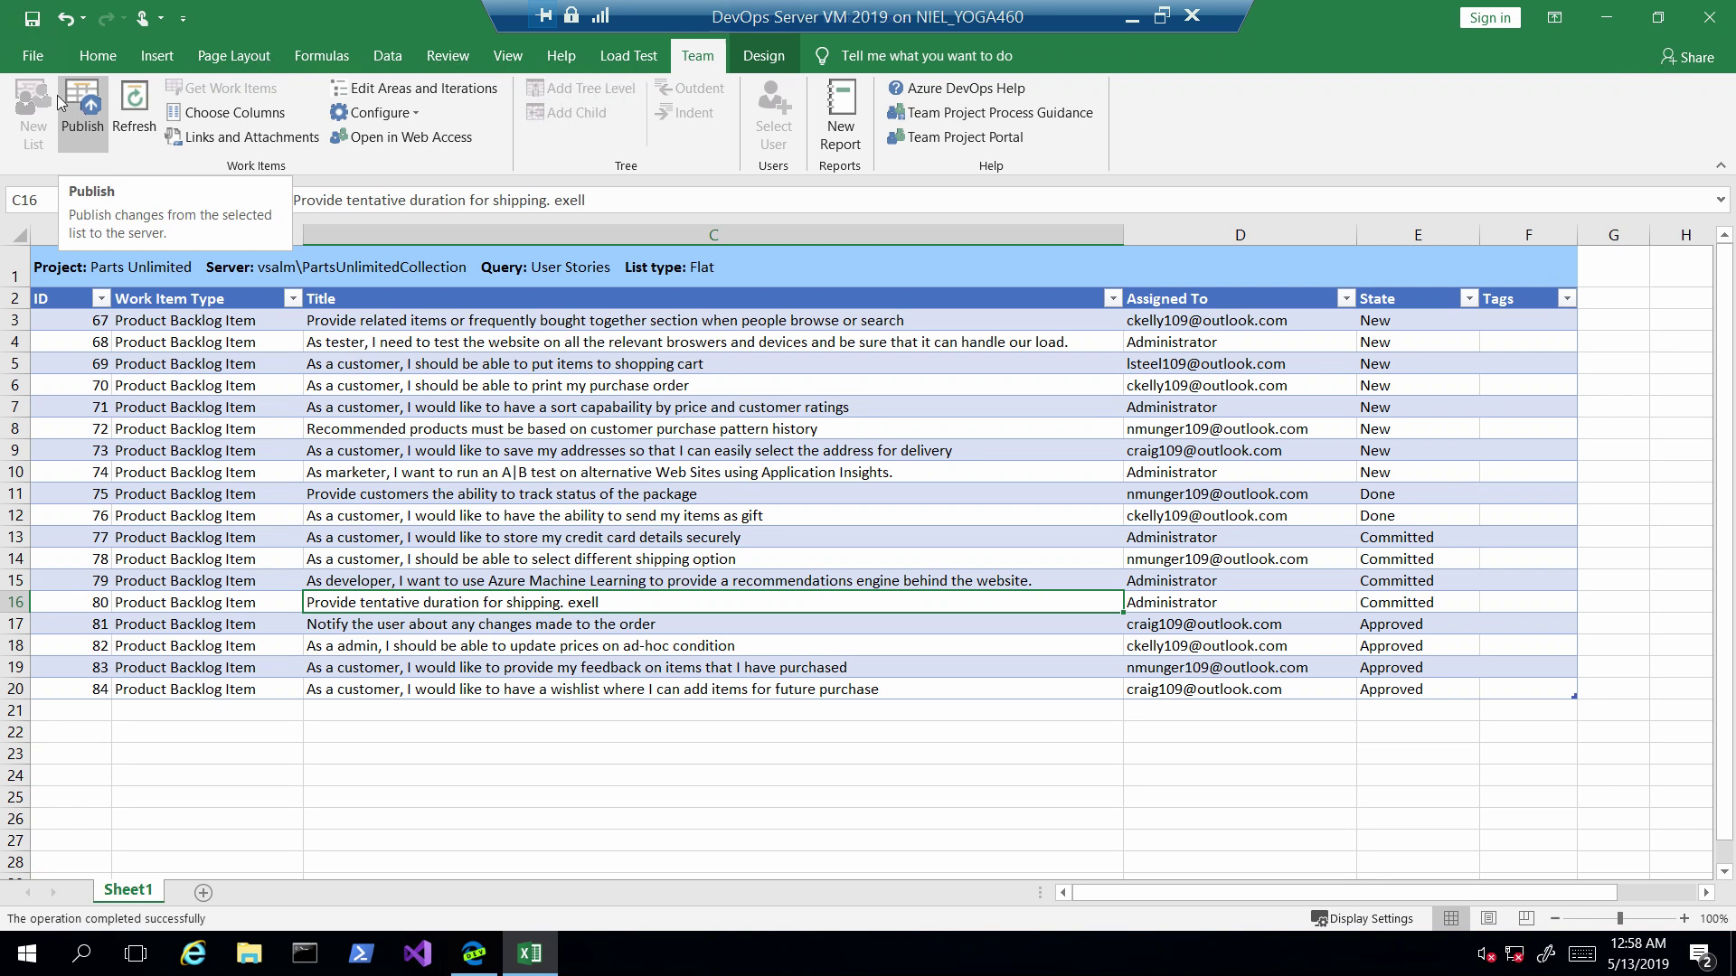
Step: Switch to the Azure DevOps backlog in the browser, widen the Title column, and reload the page to check the published title
left_click(474, 953)
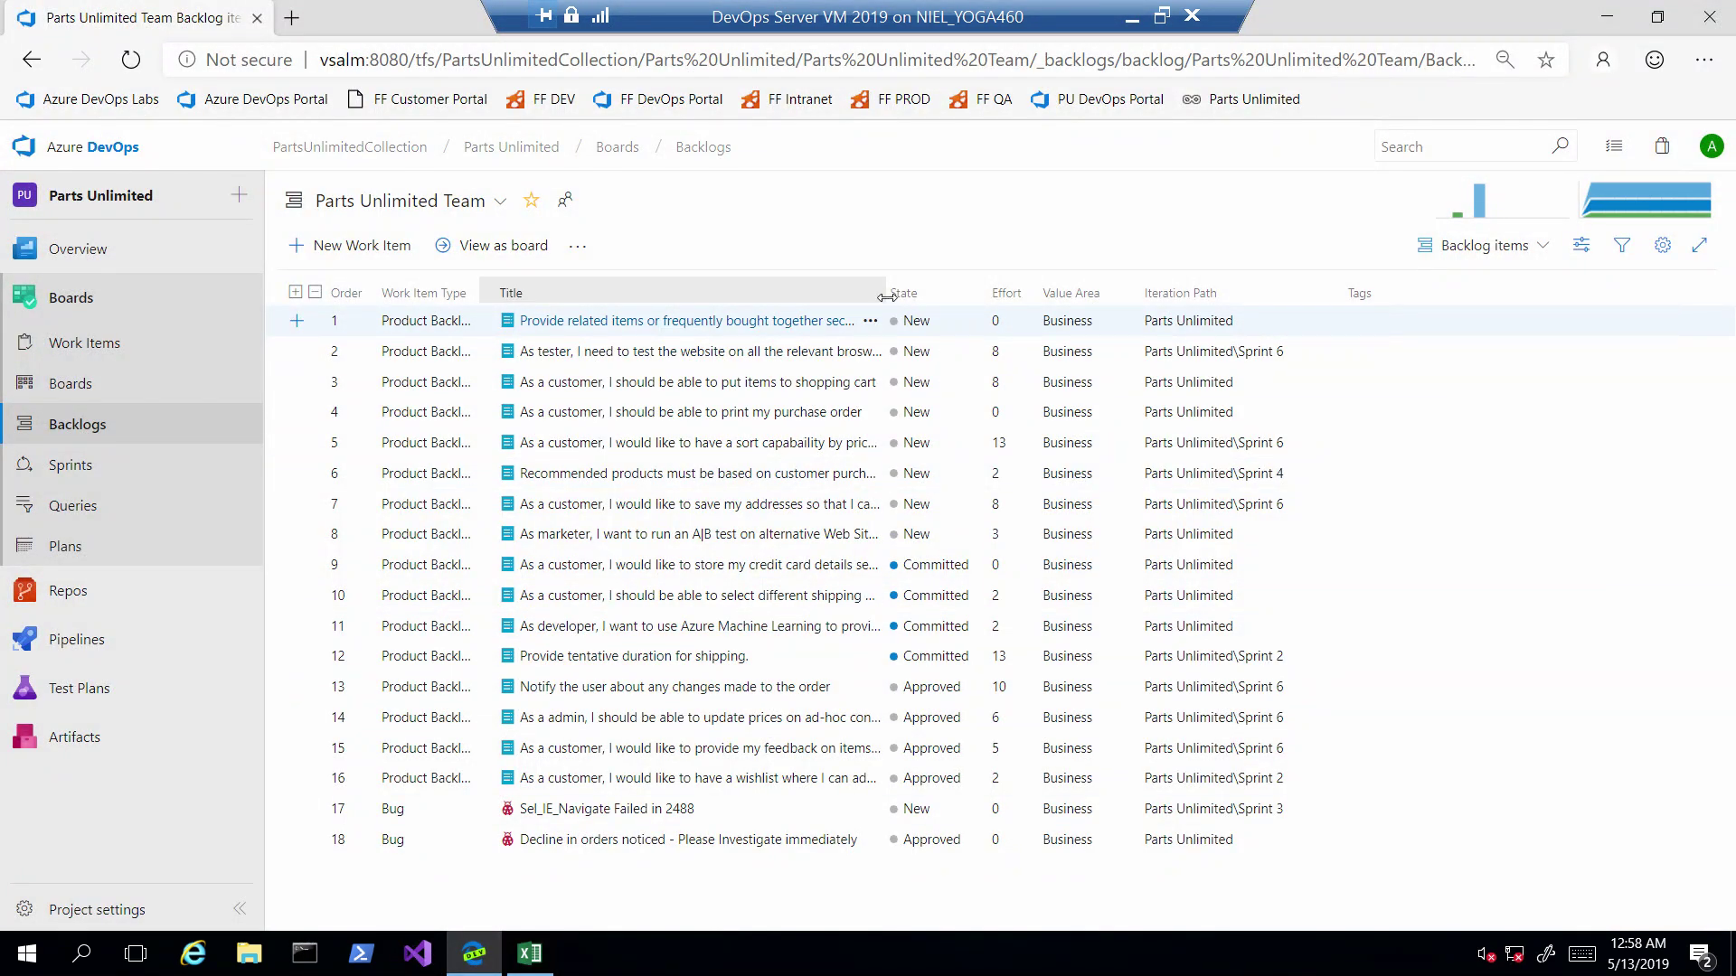
left_click_drag(886, 293, 1137, 297)
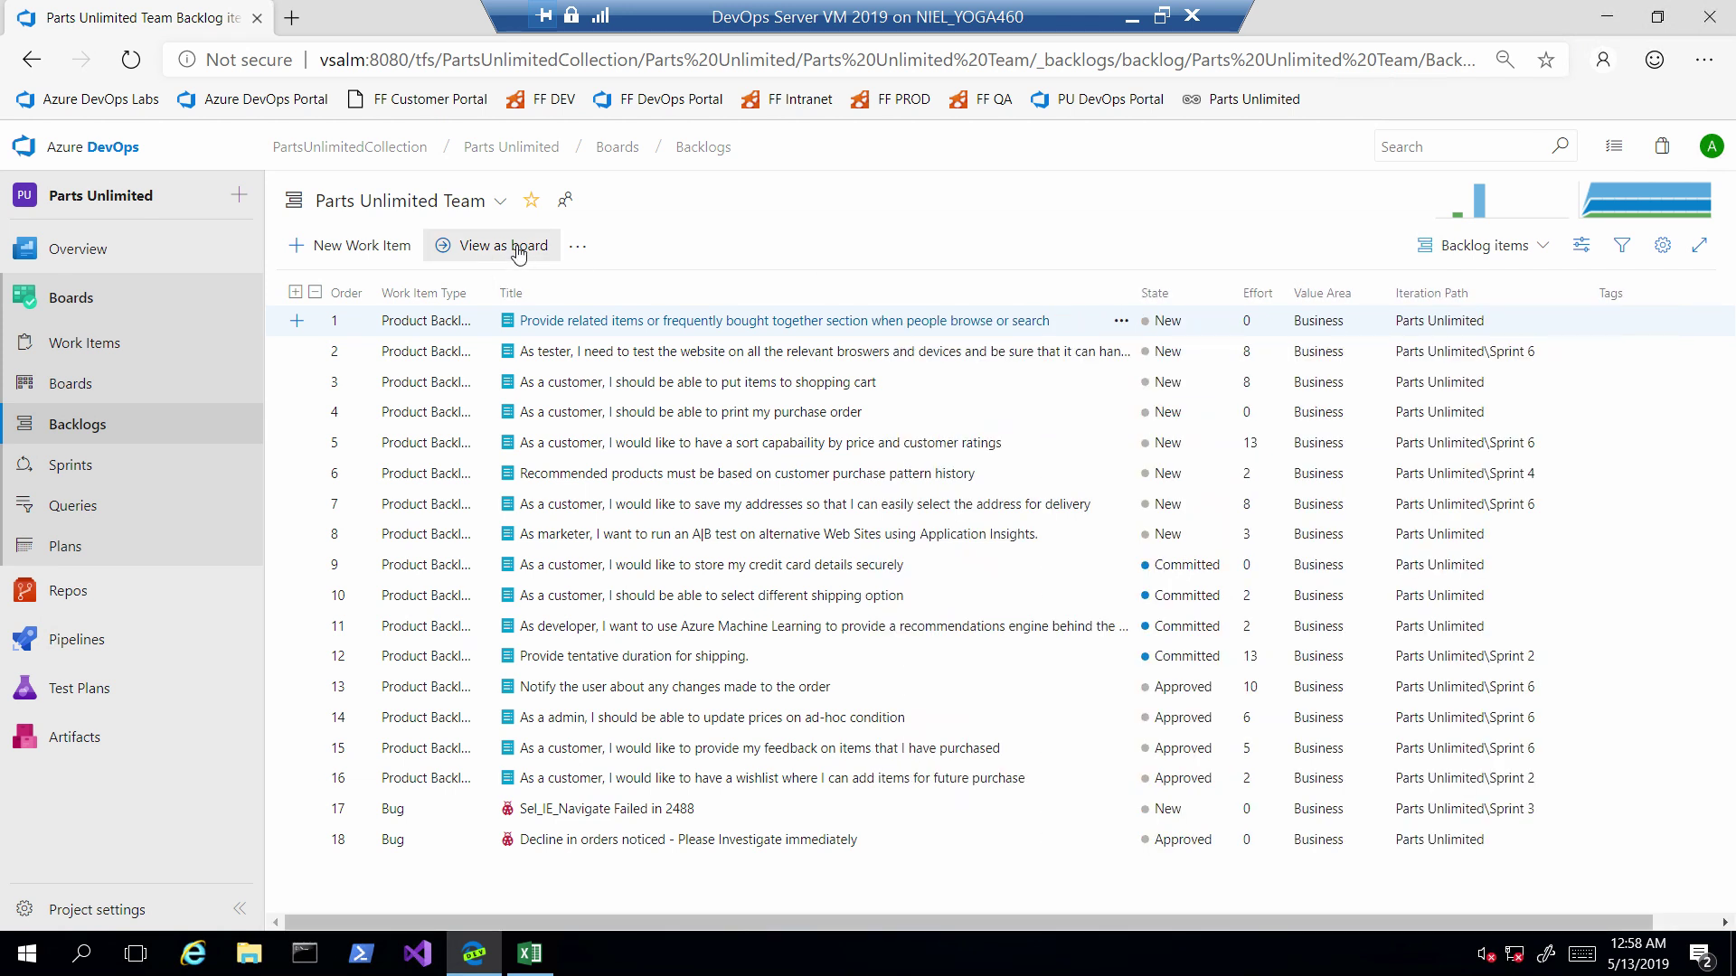
left_click(131, 63)
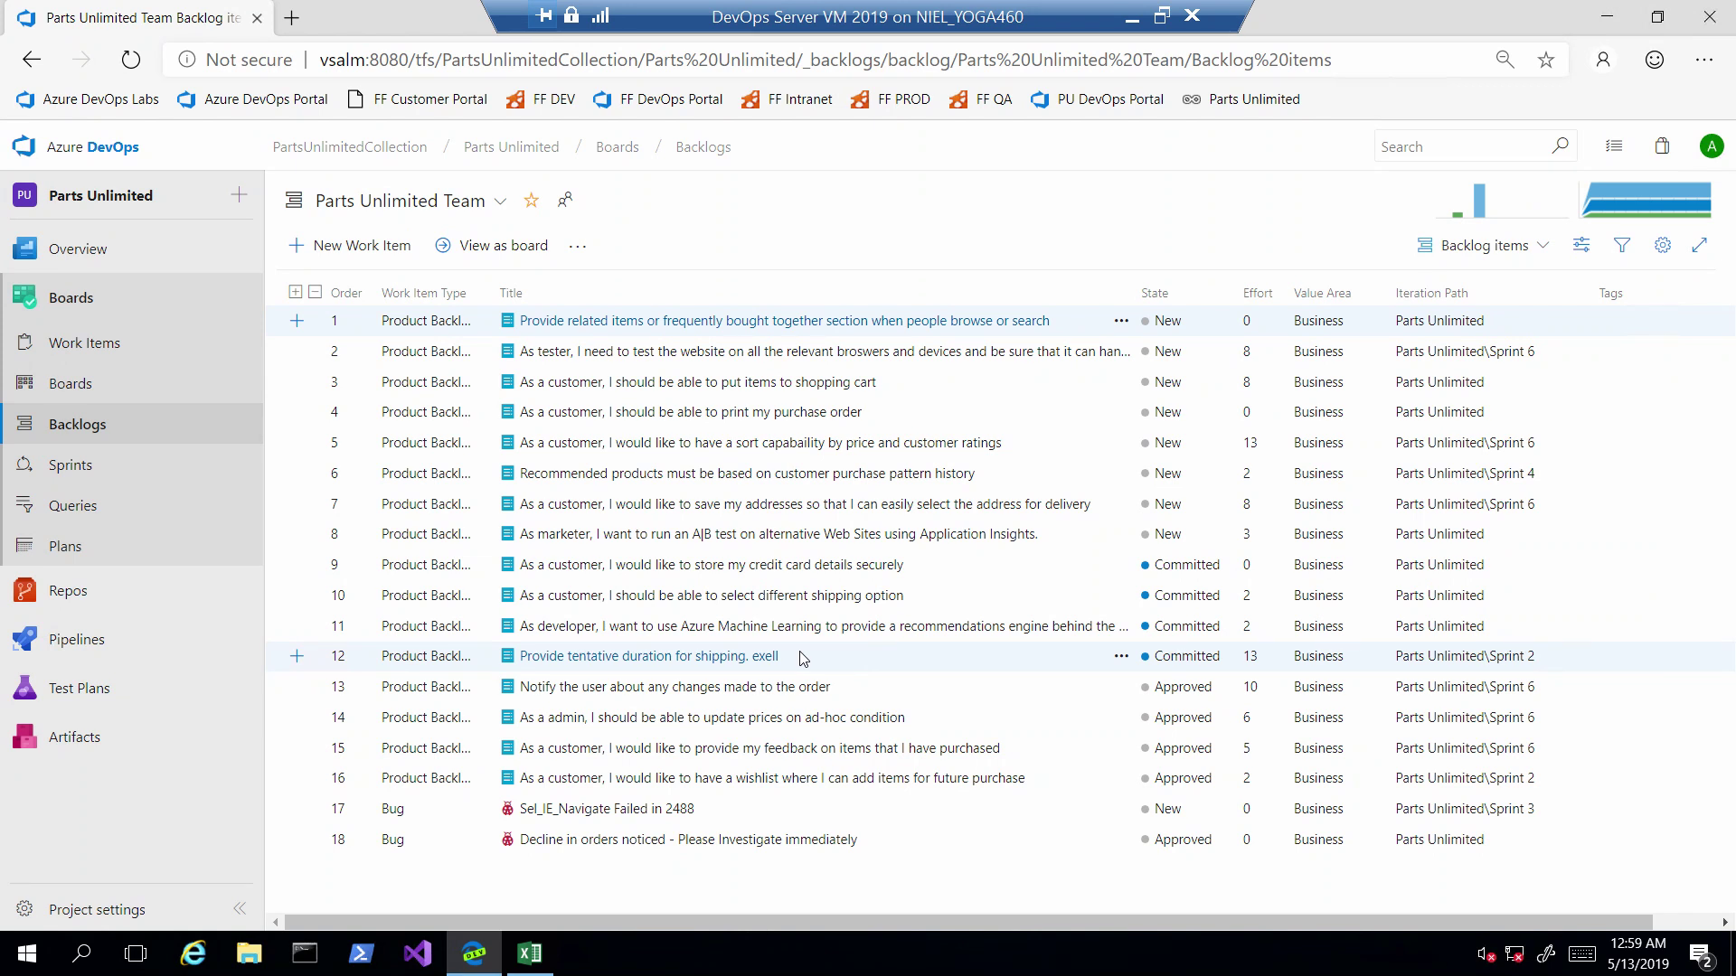
Step: Return to Excel and enter the trial title "jkhk" in a new row below the work item list
left_click(529, 953)
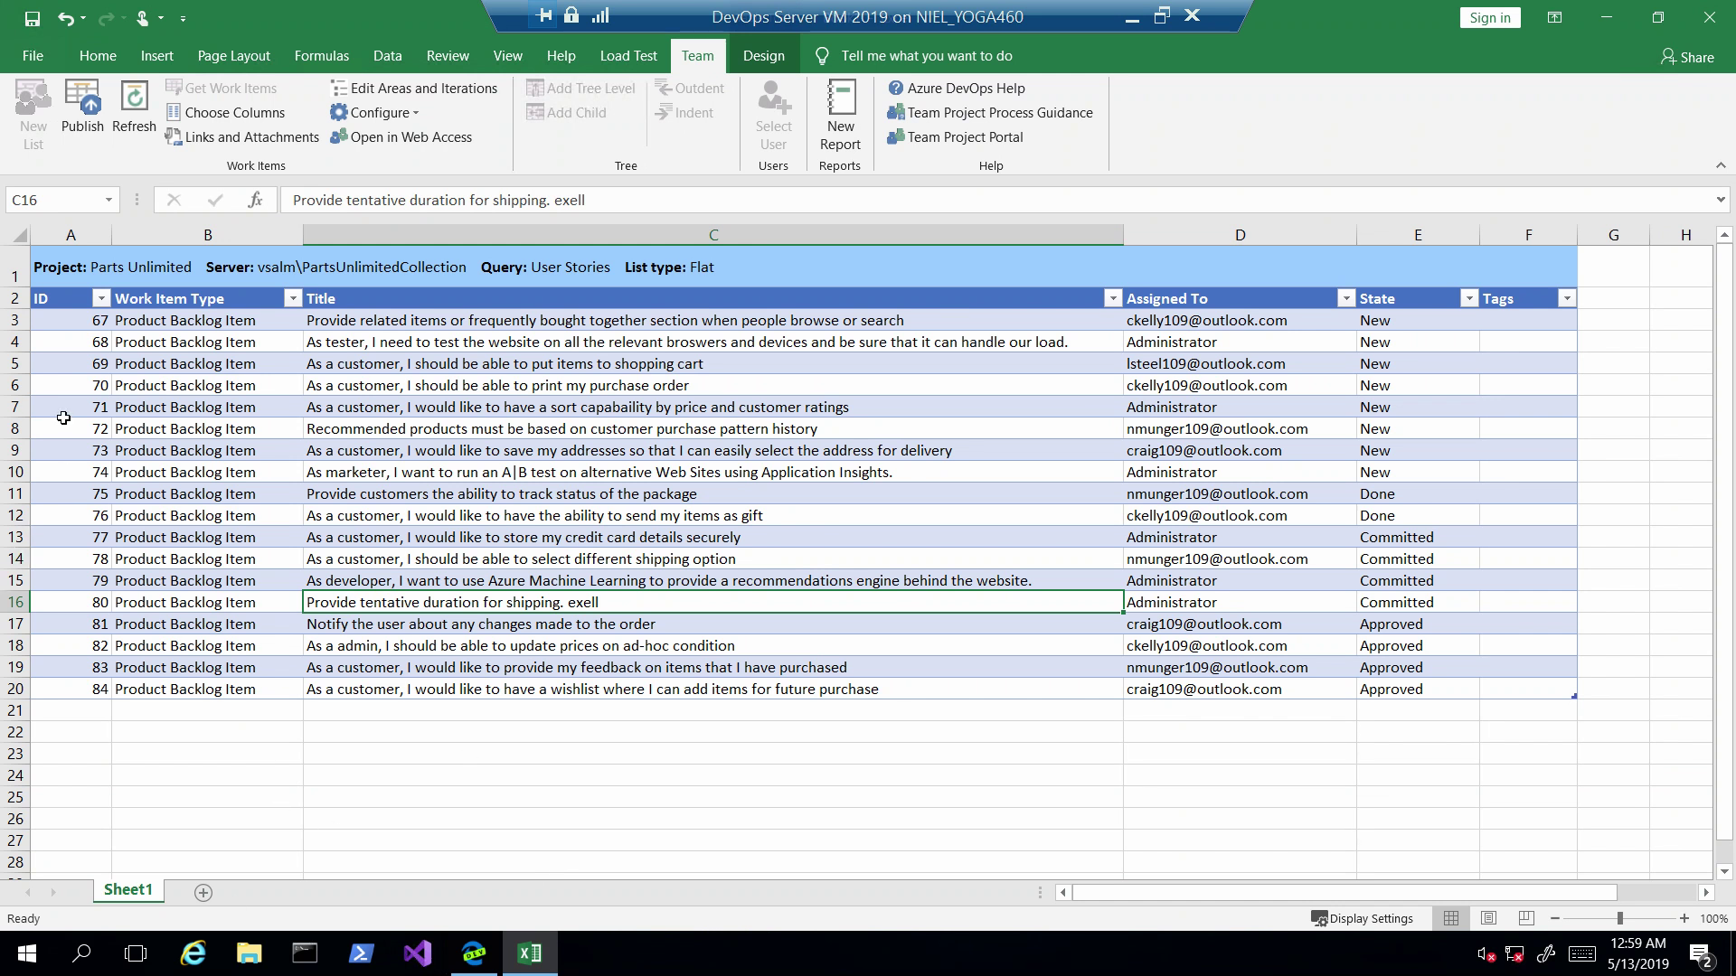
left_click(461, 714)
type("jkhk")
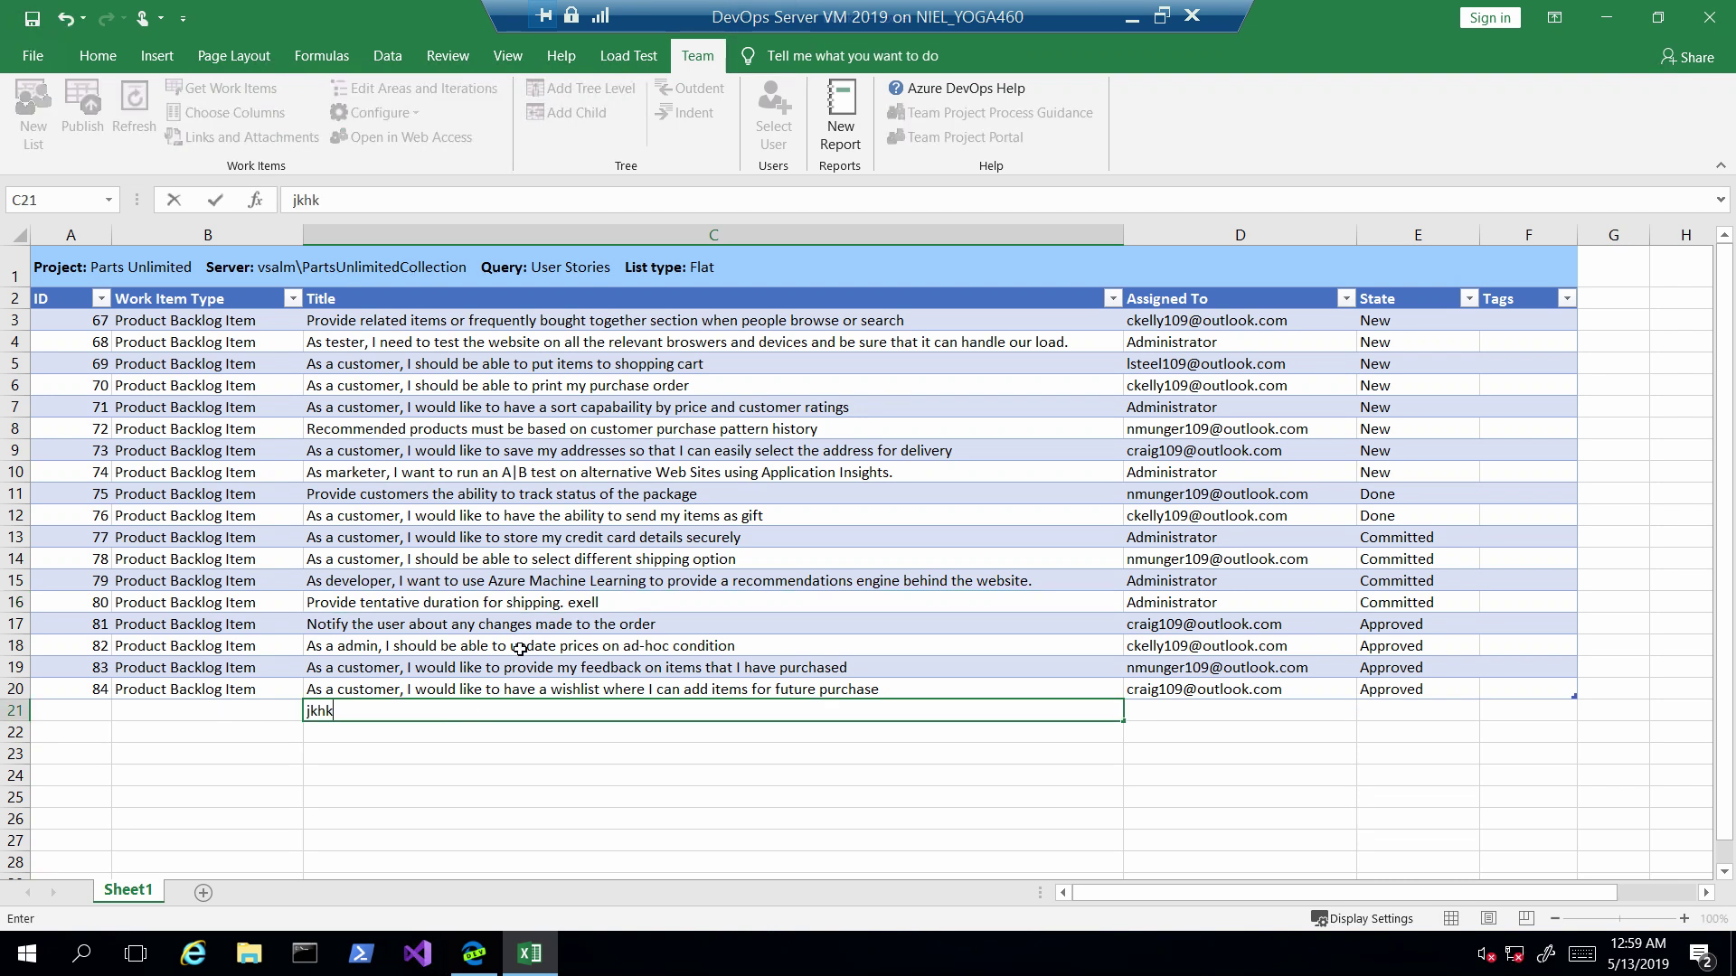
left_click(477, 649)
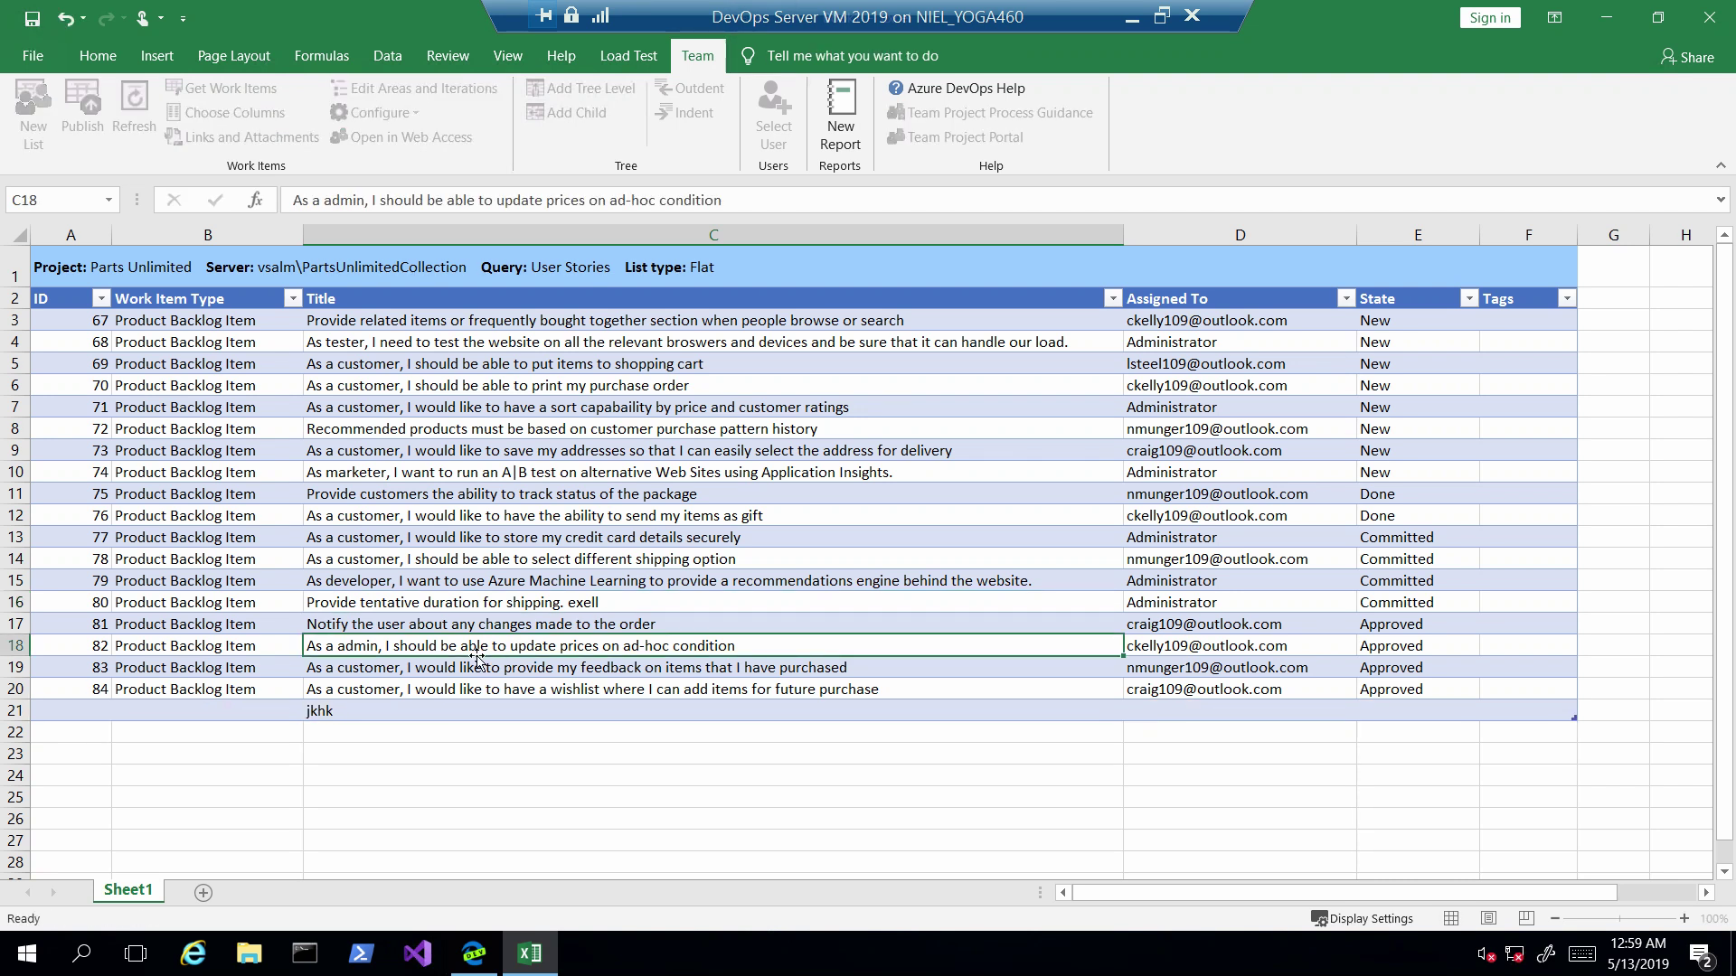
left_click(157, 716)
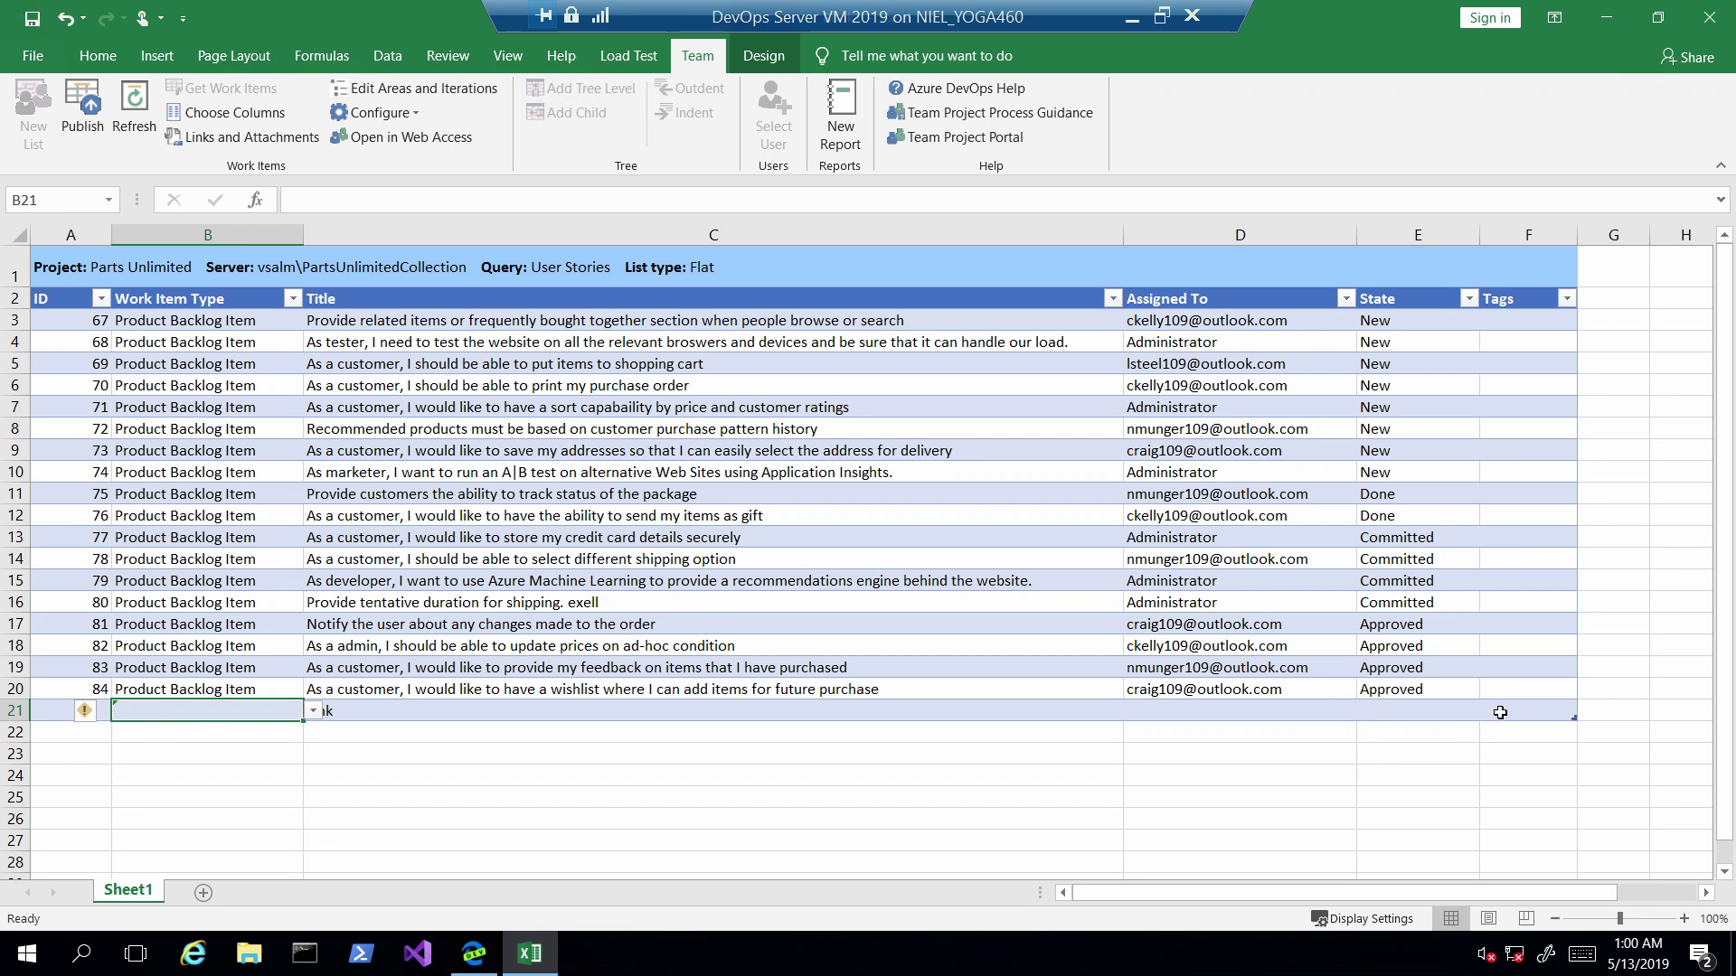
left_click(1463, 714)
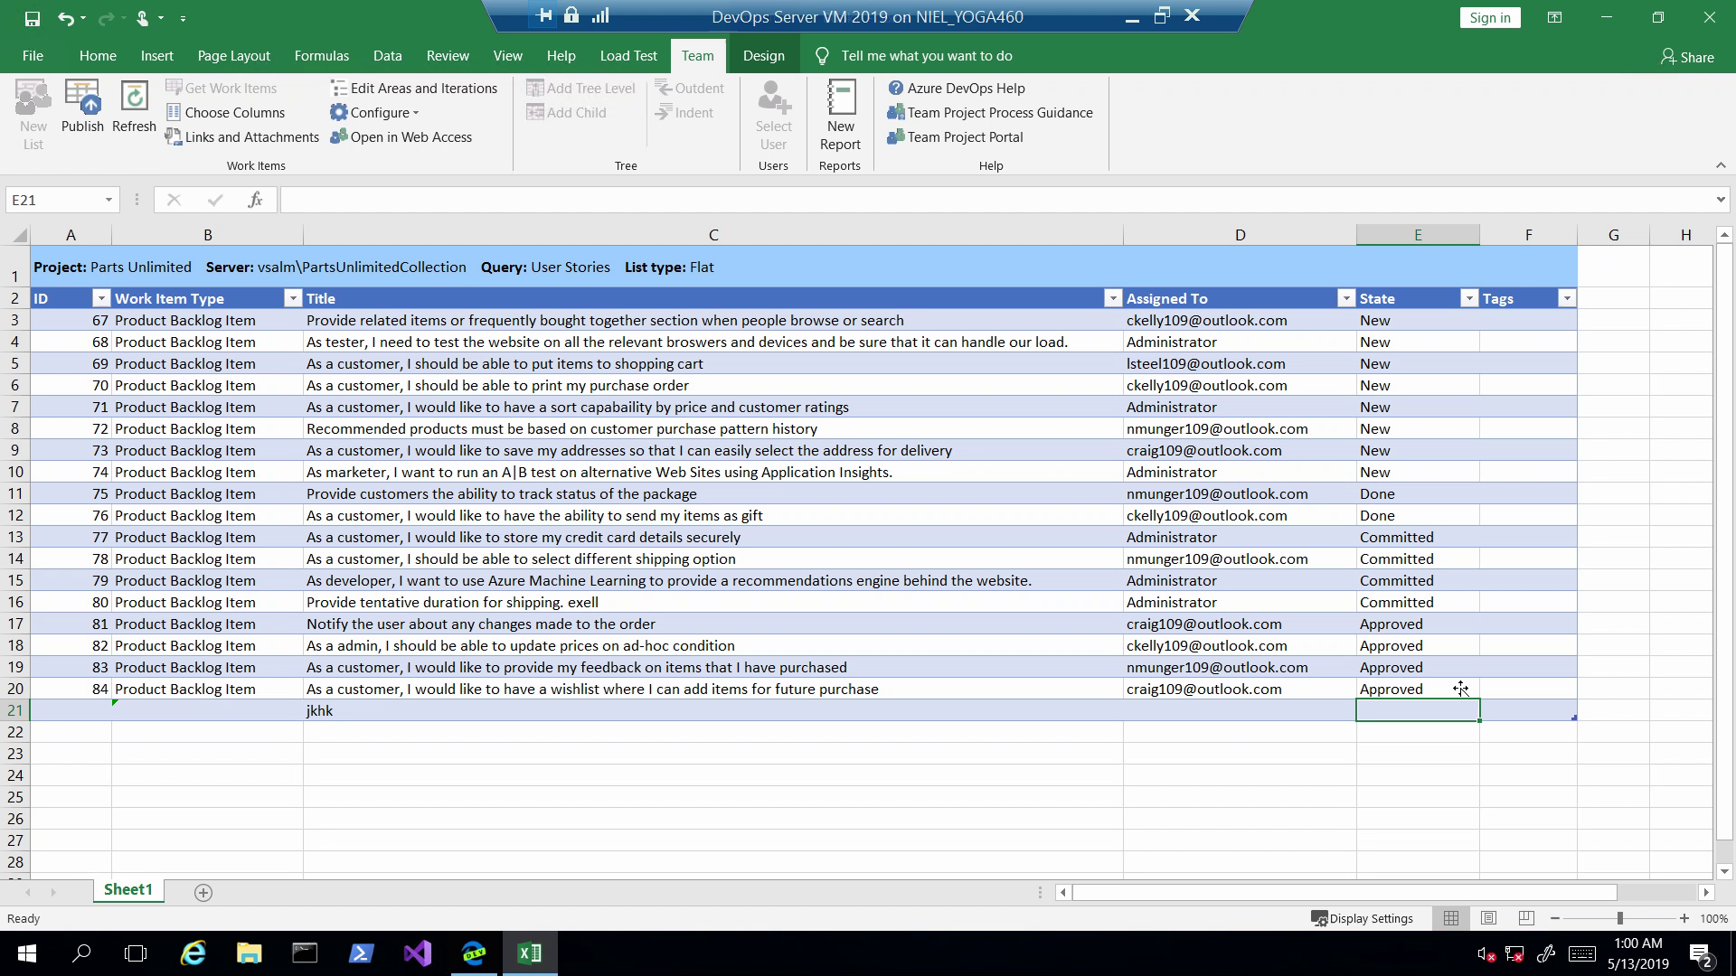
left_click(1207, 539)
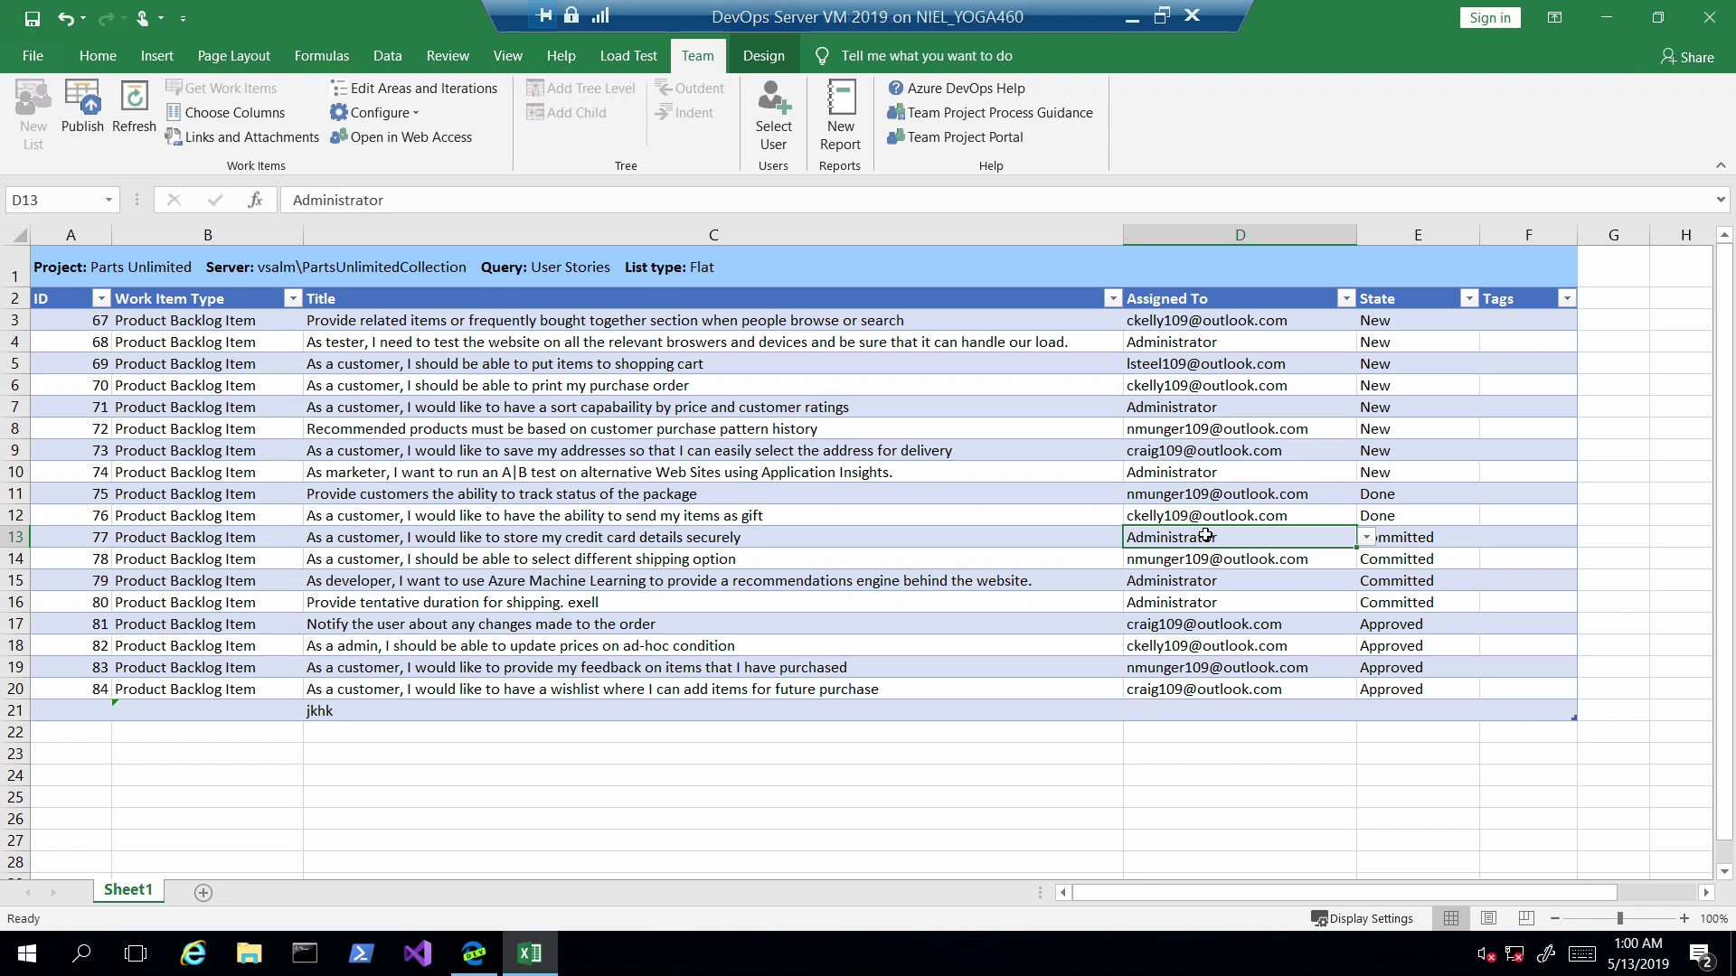
left_click(1313, 710)
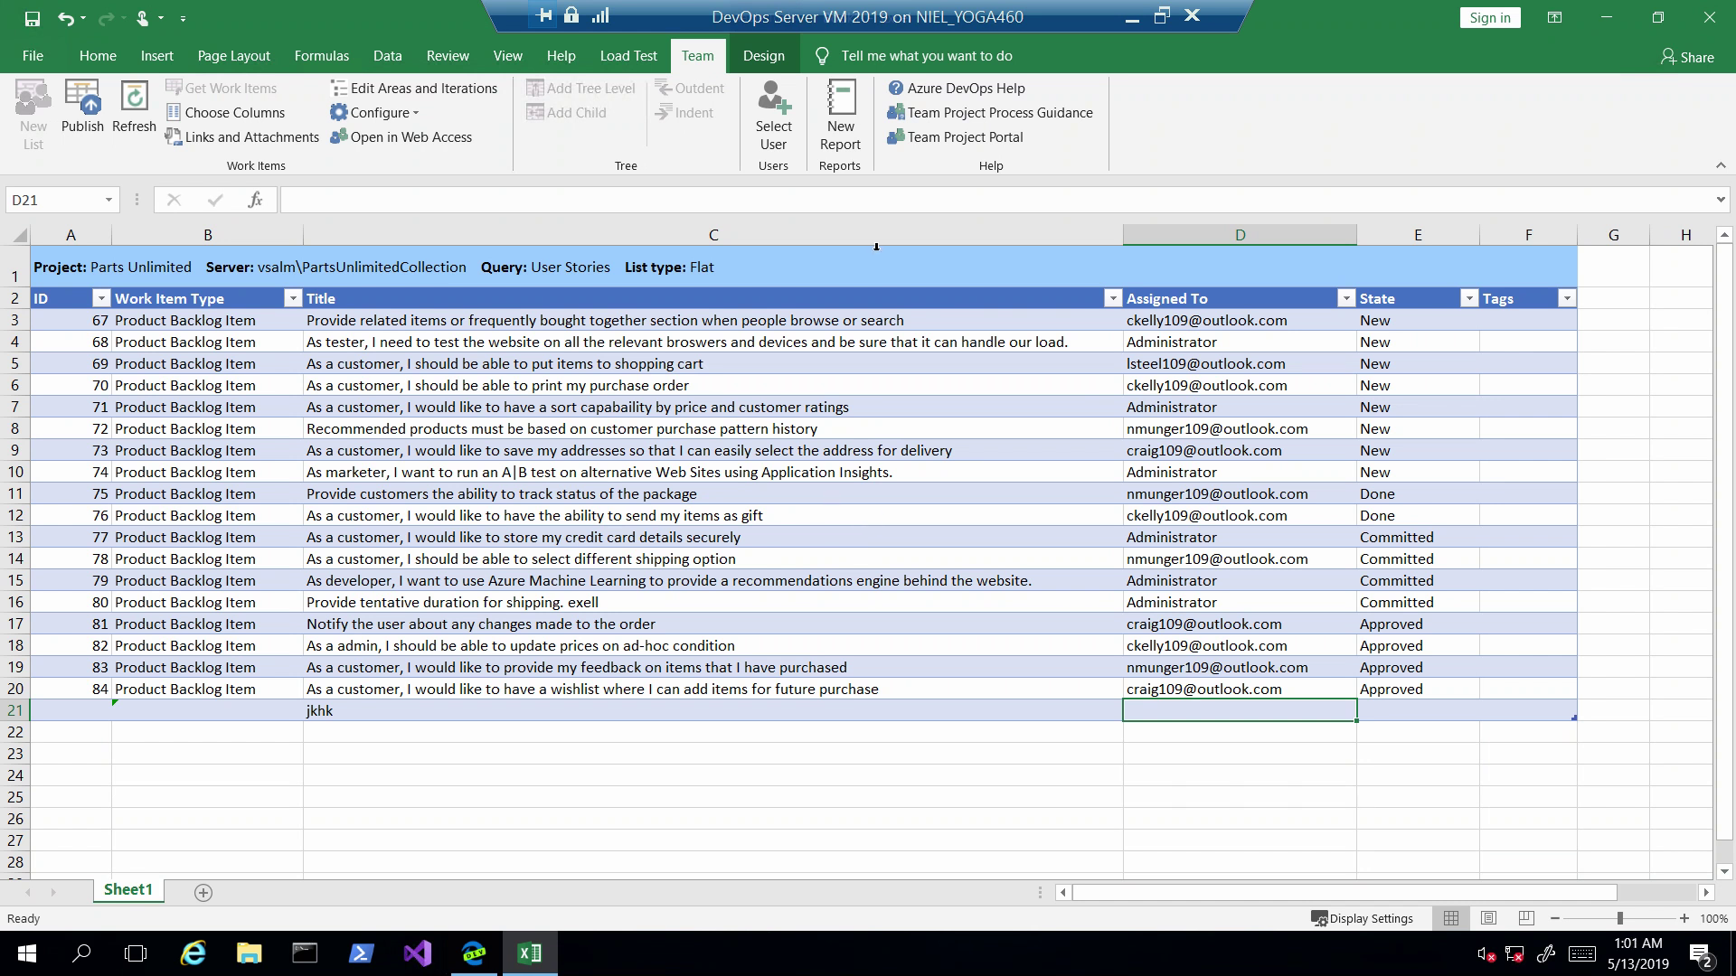
Step: Close the Excel workbook without publishing the pending changes or saving the file
left_click(1707, 18)
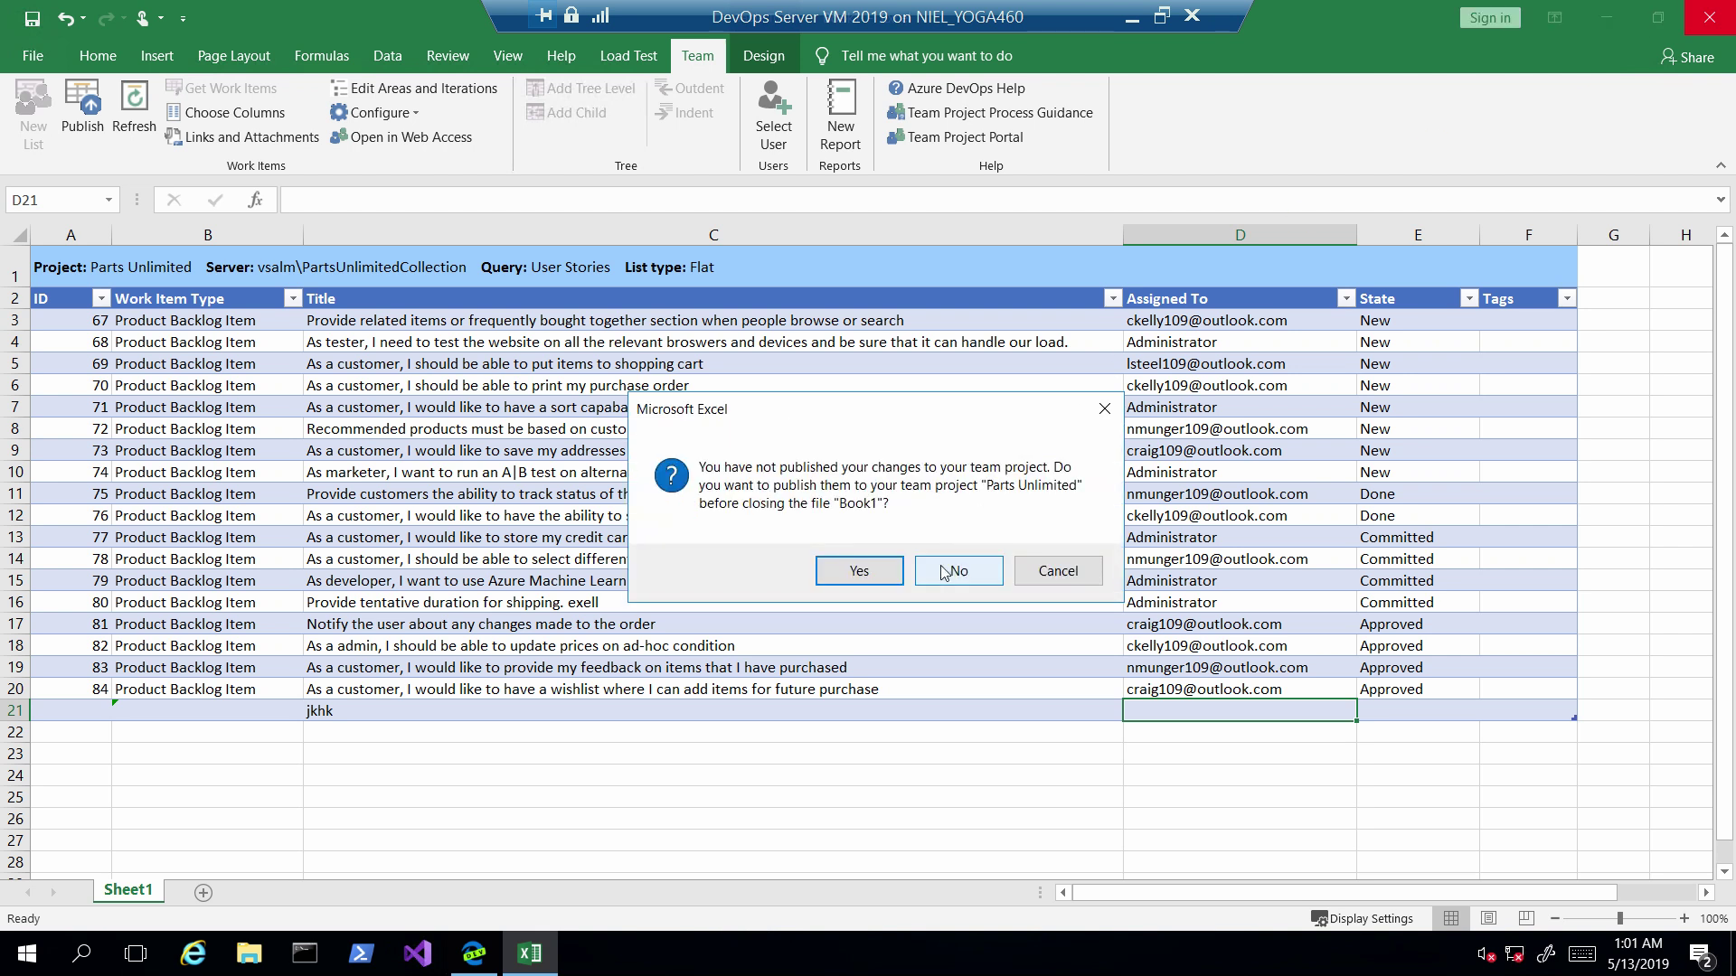
left_click(959, 569)
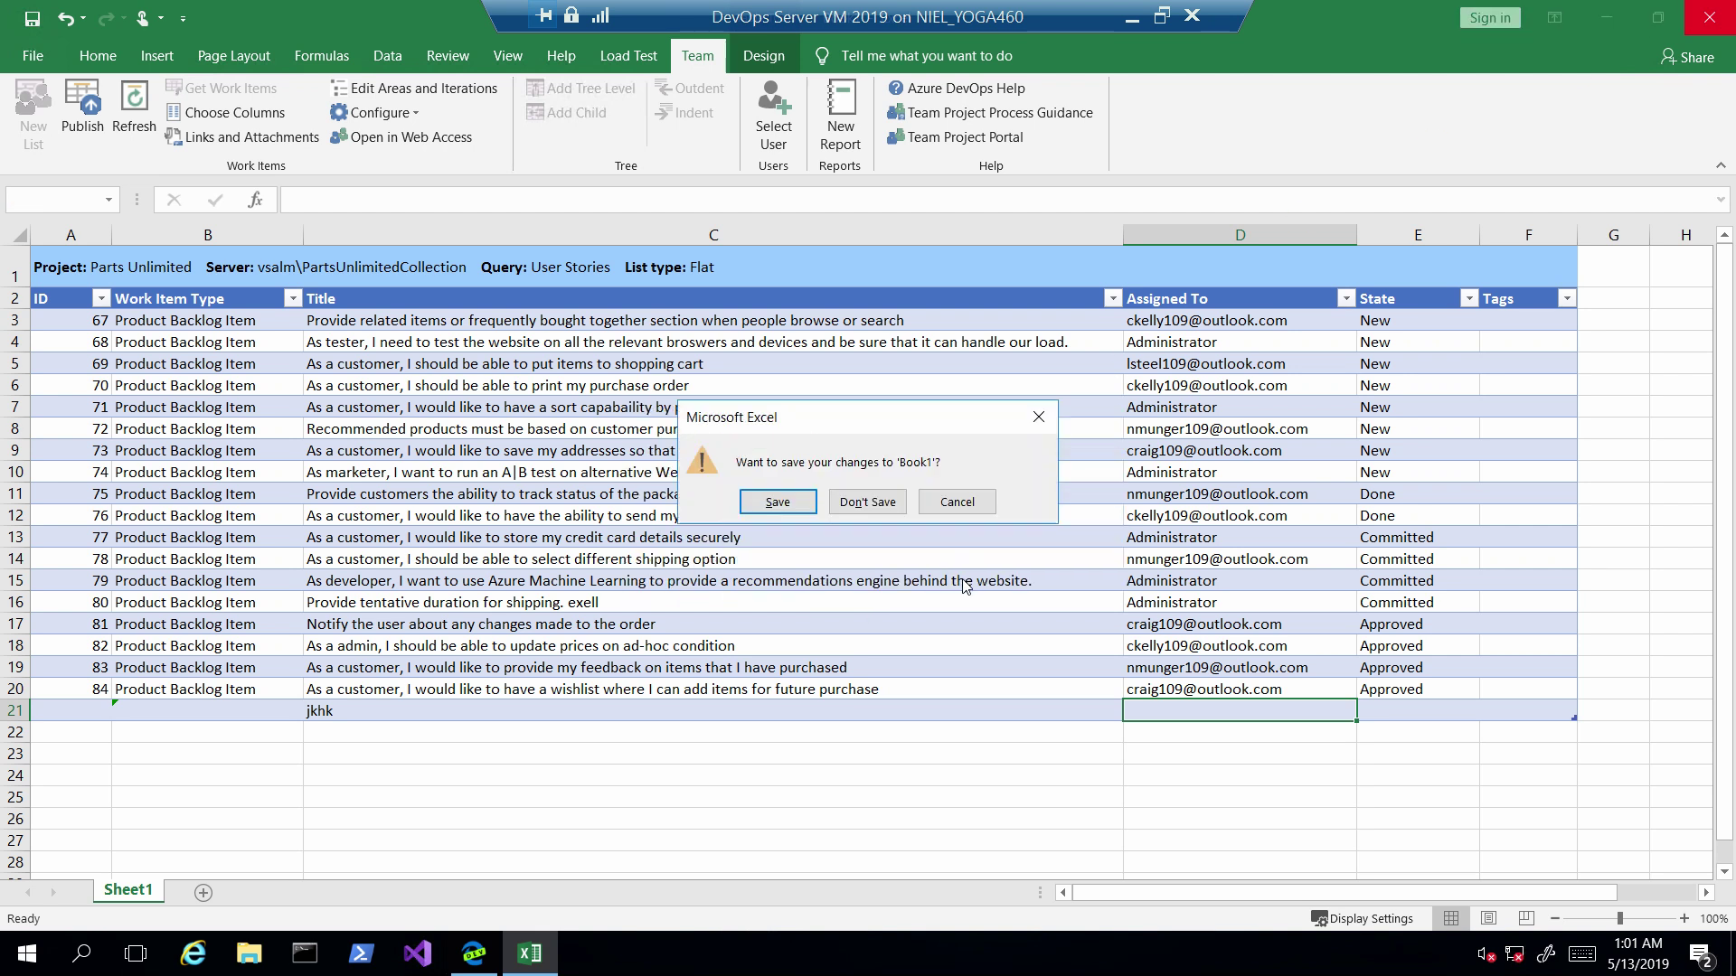
left_click(867, 502)
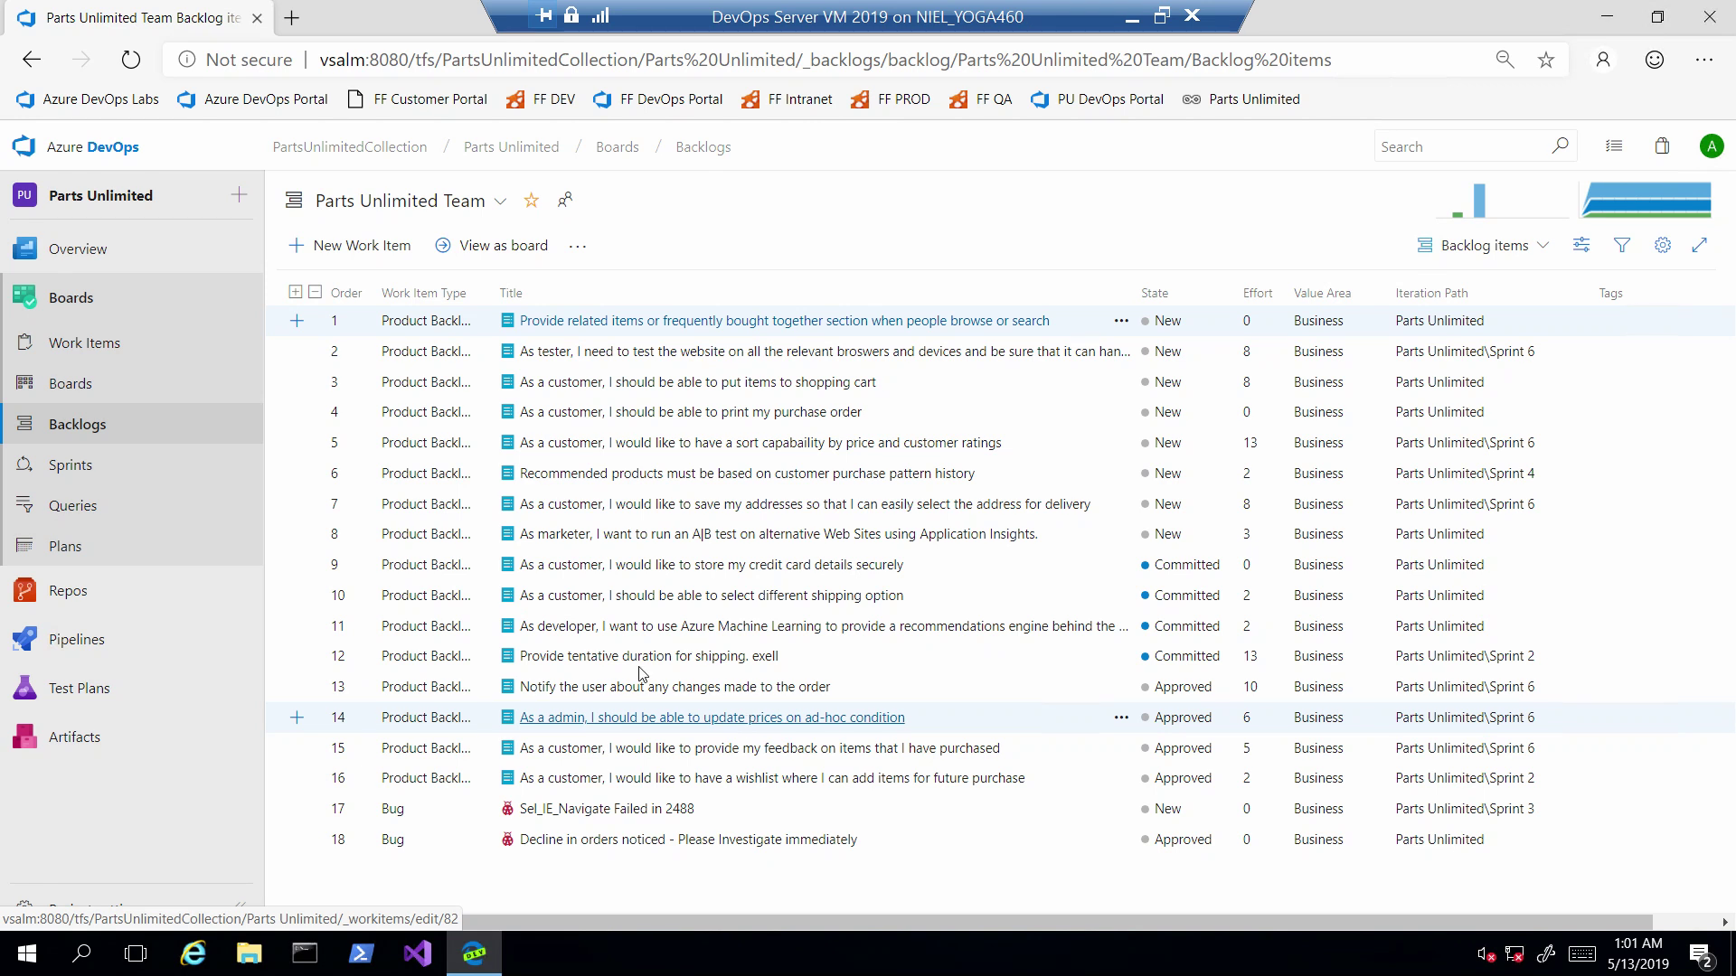
Step: View the backlog as a board and move card 67 from New to Doing under Design in the Expedite lane
left_click(480, 254)
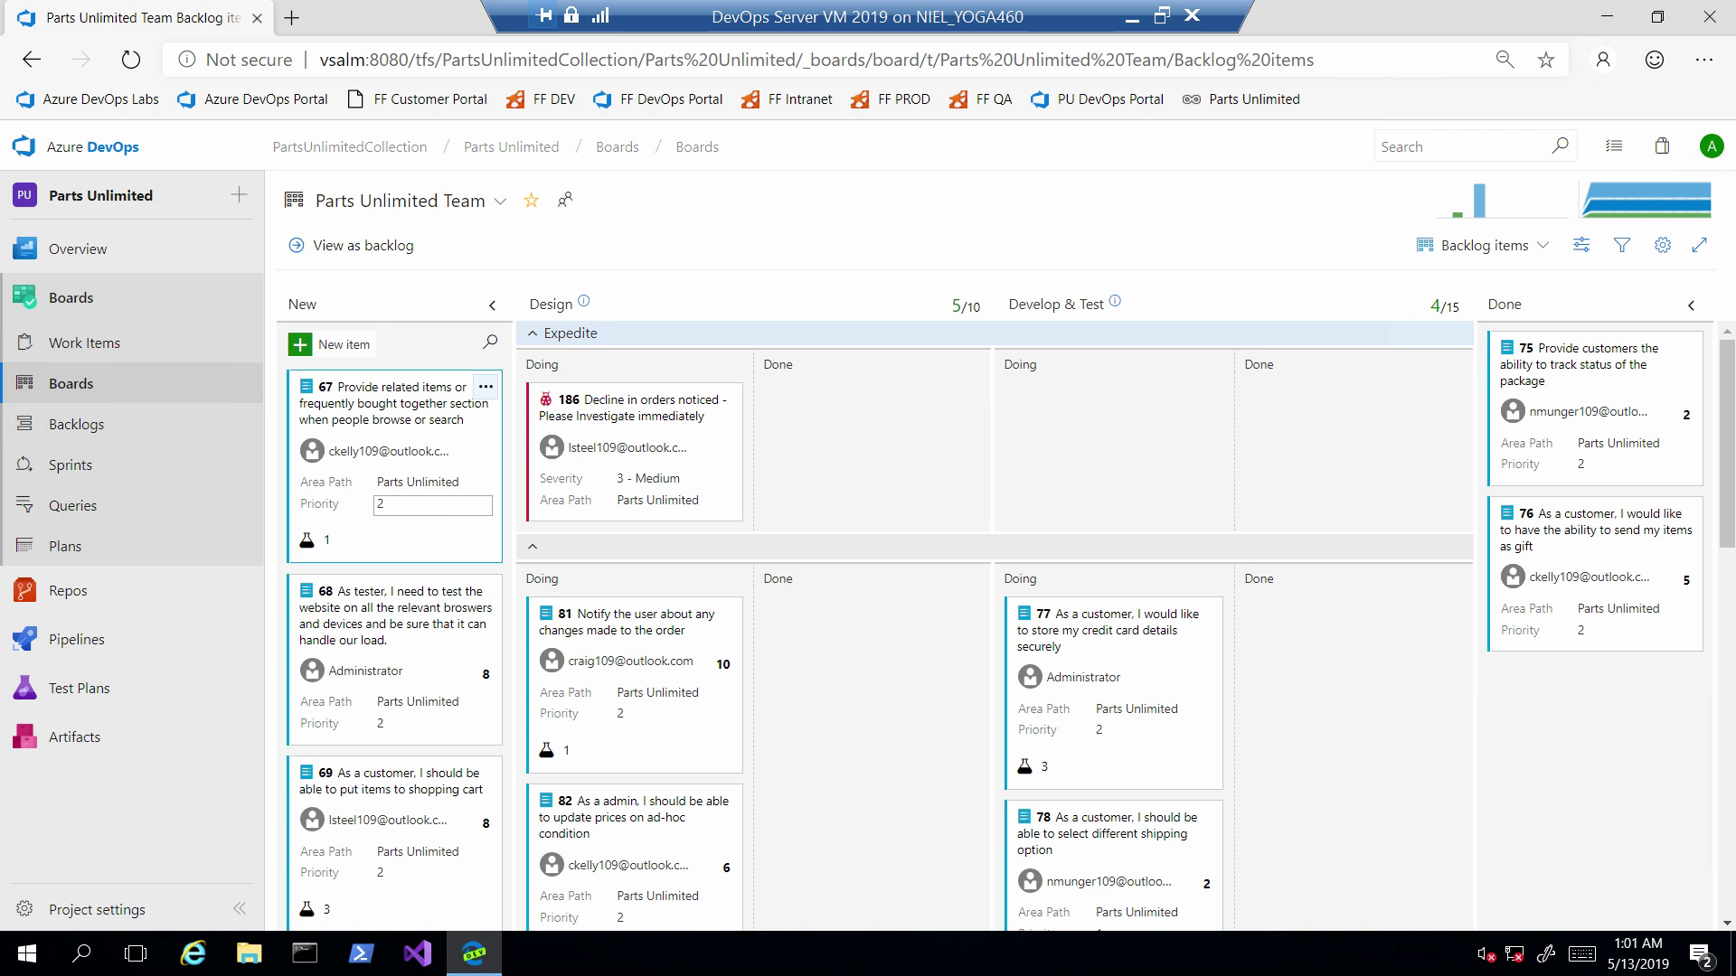
left_click_drag(388, 402, 633, 552)
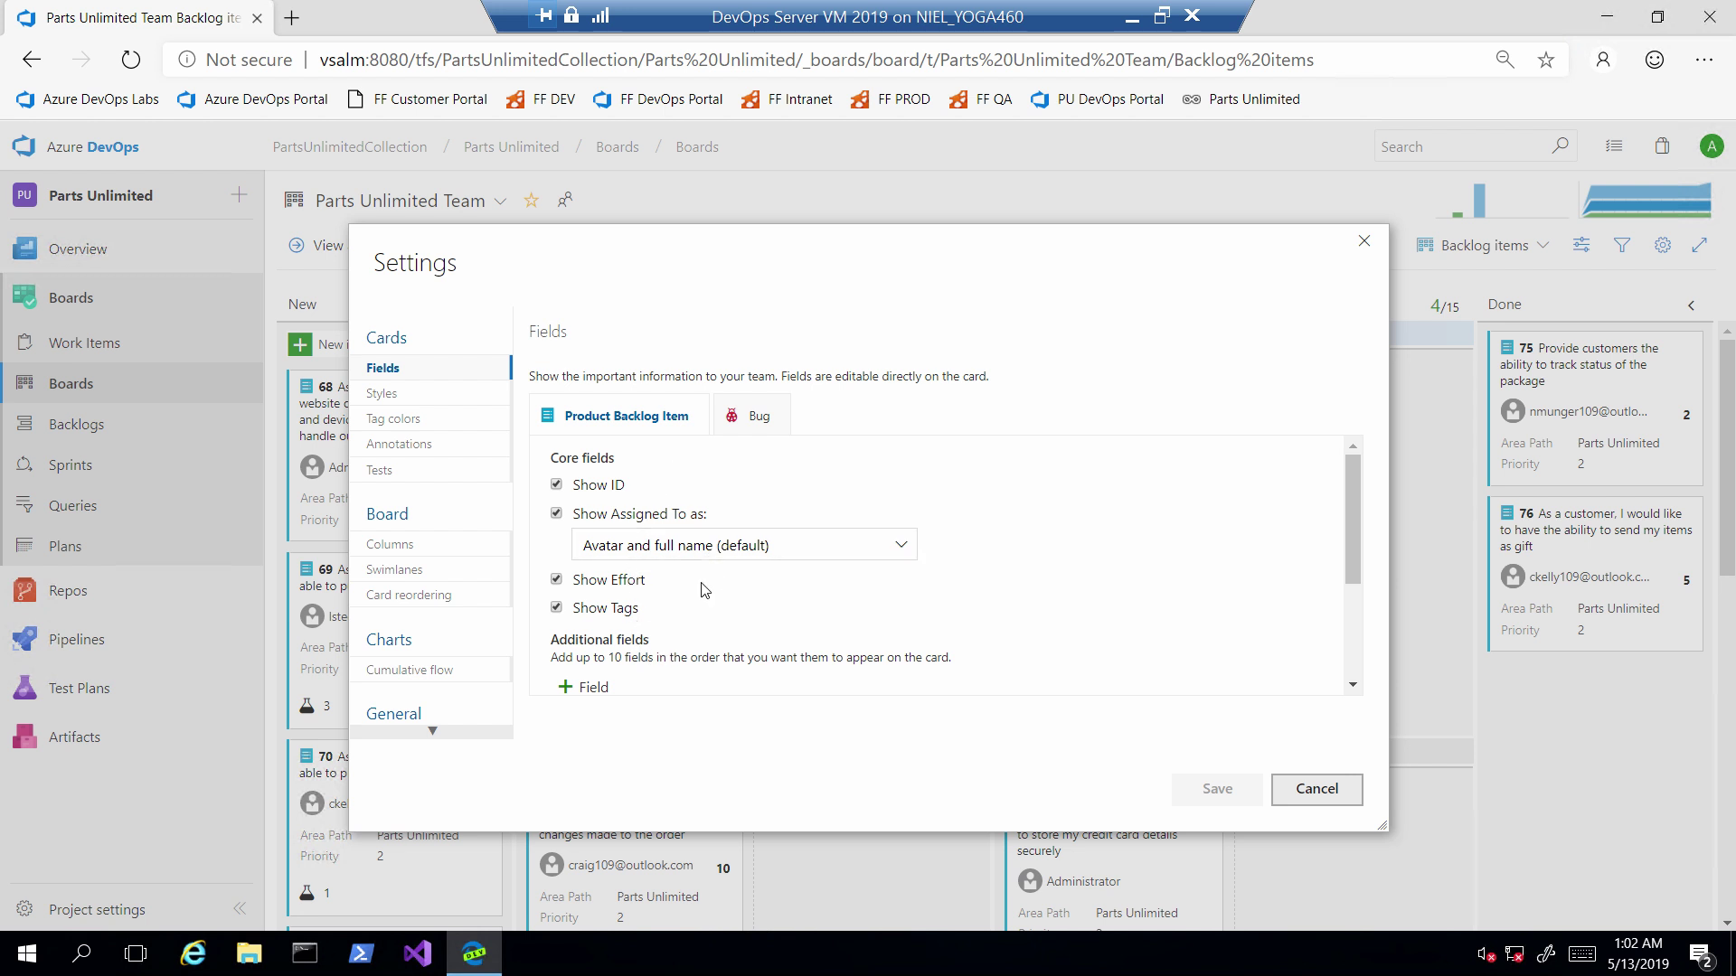
Step: Add a board column named "deploy" between Develop & Test and Done in the board's column settings
left_click(416, 546)
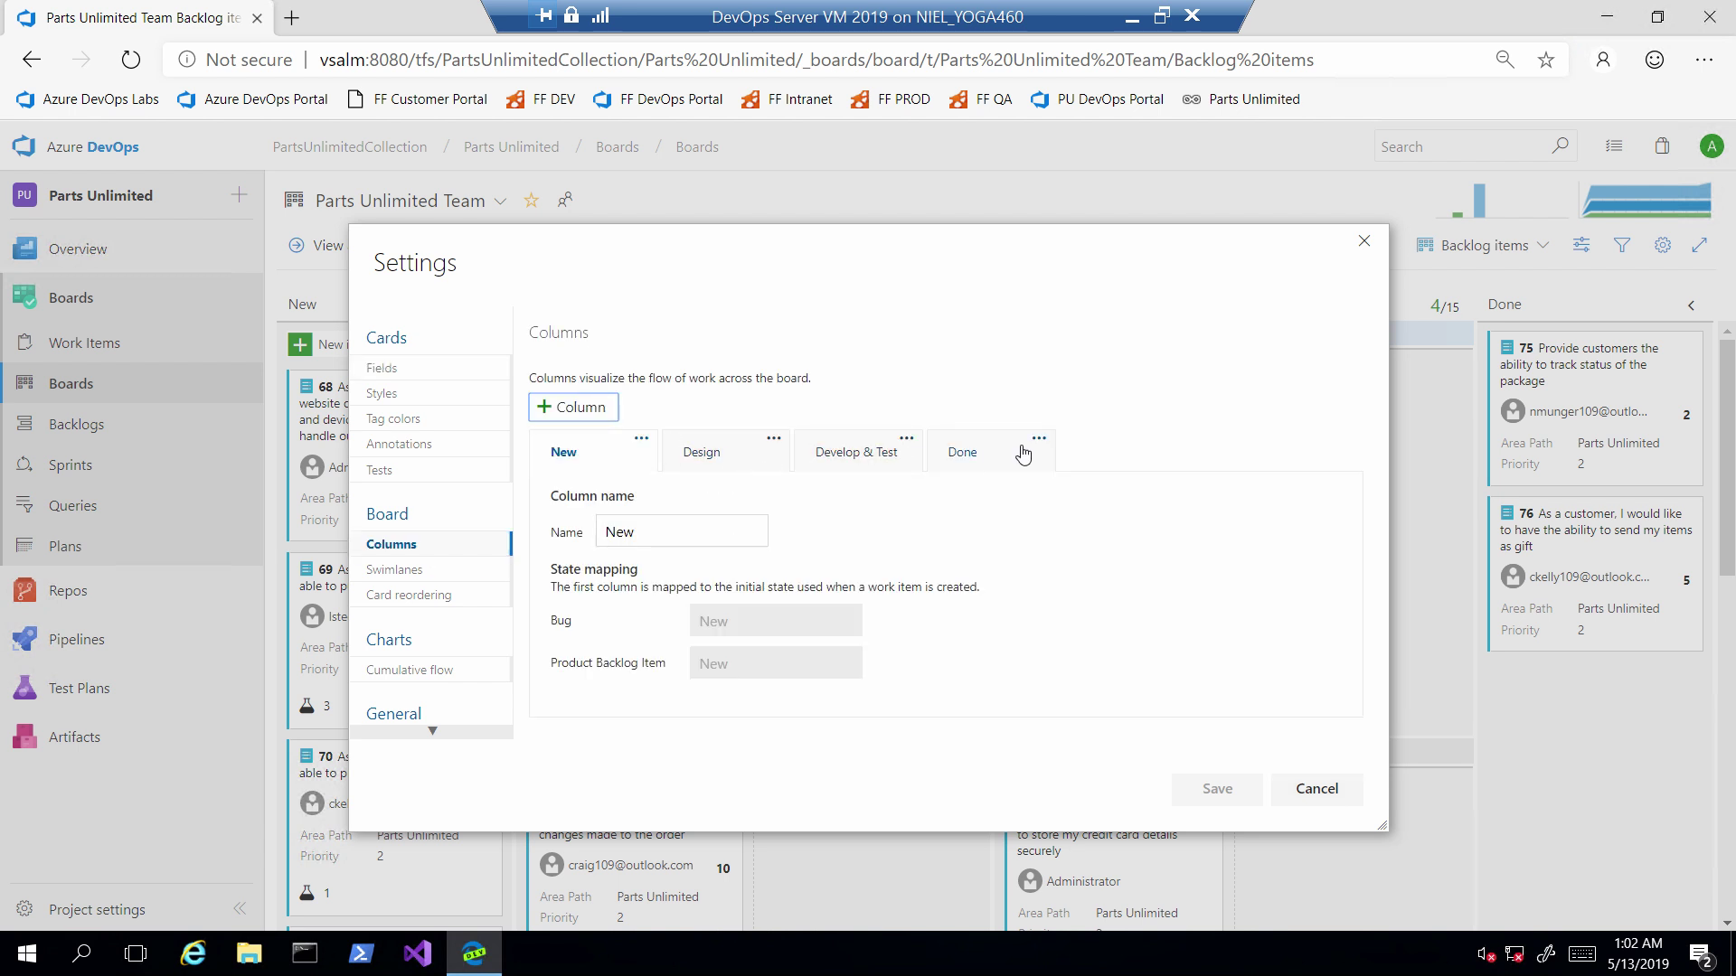
left_click(579, 407)
left_click(723, 452)
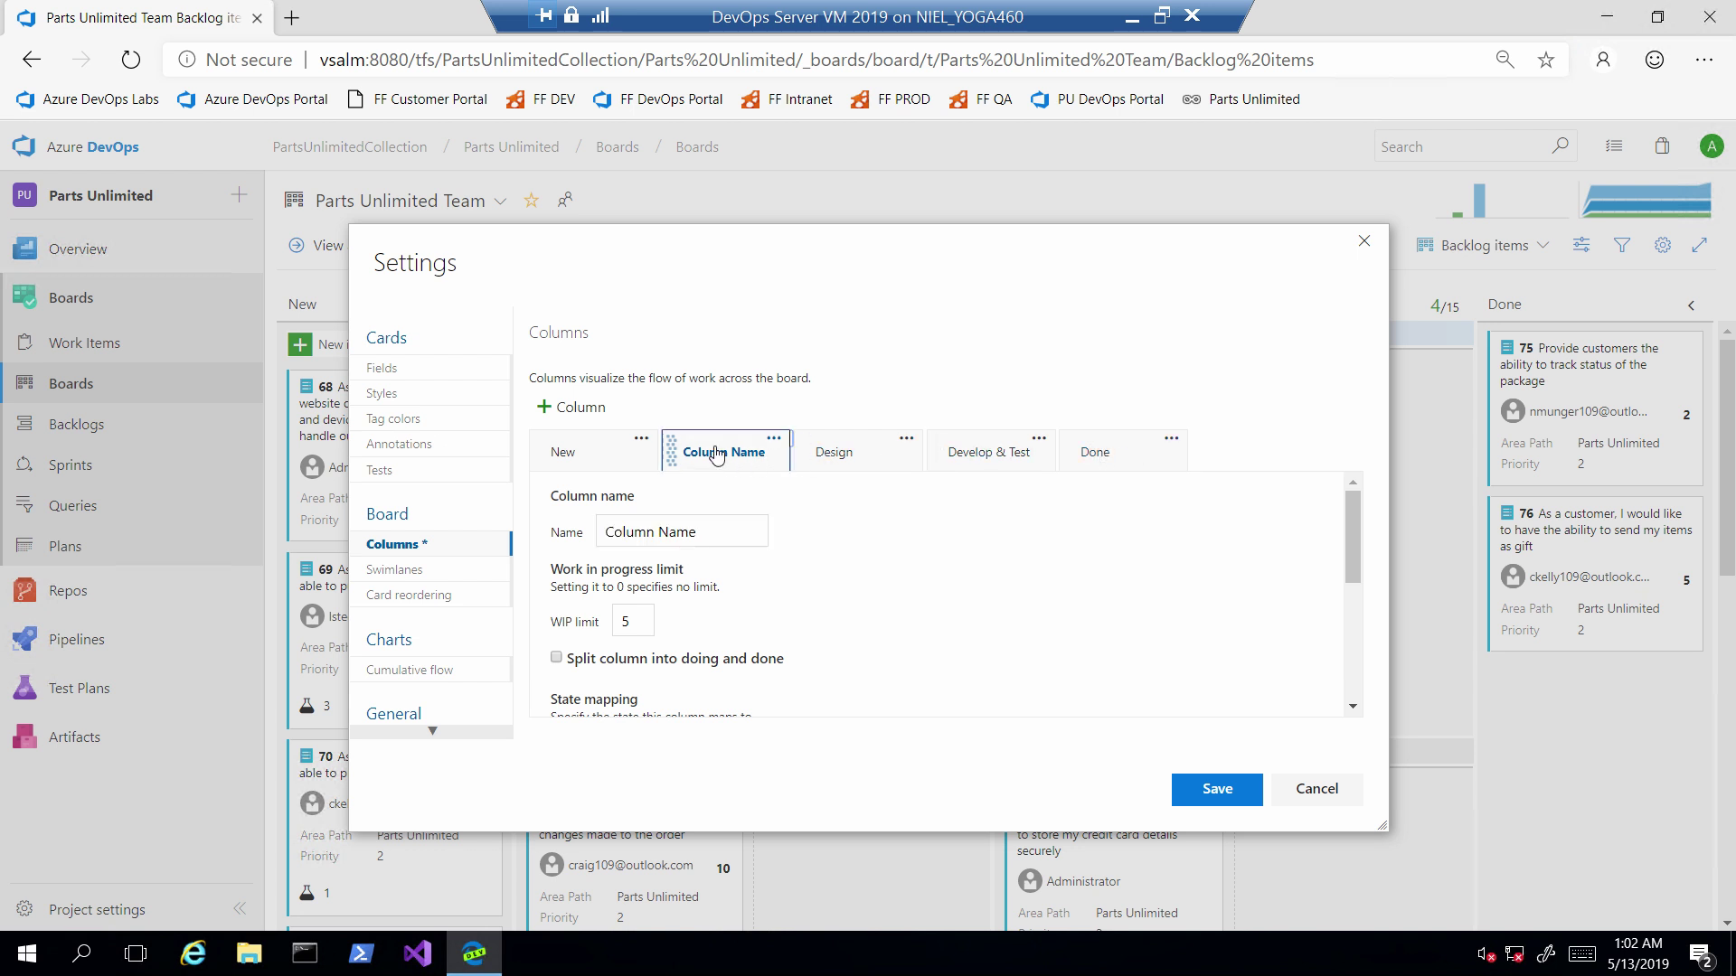
left_click_drag(749, 452, 985, 471)
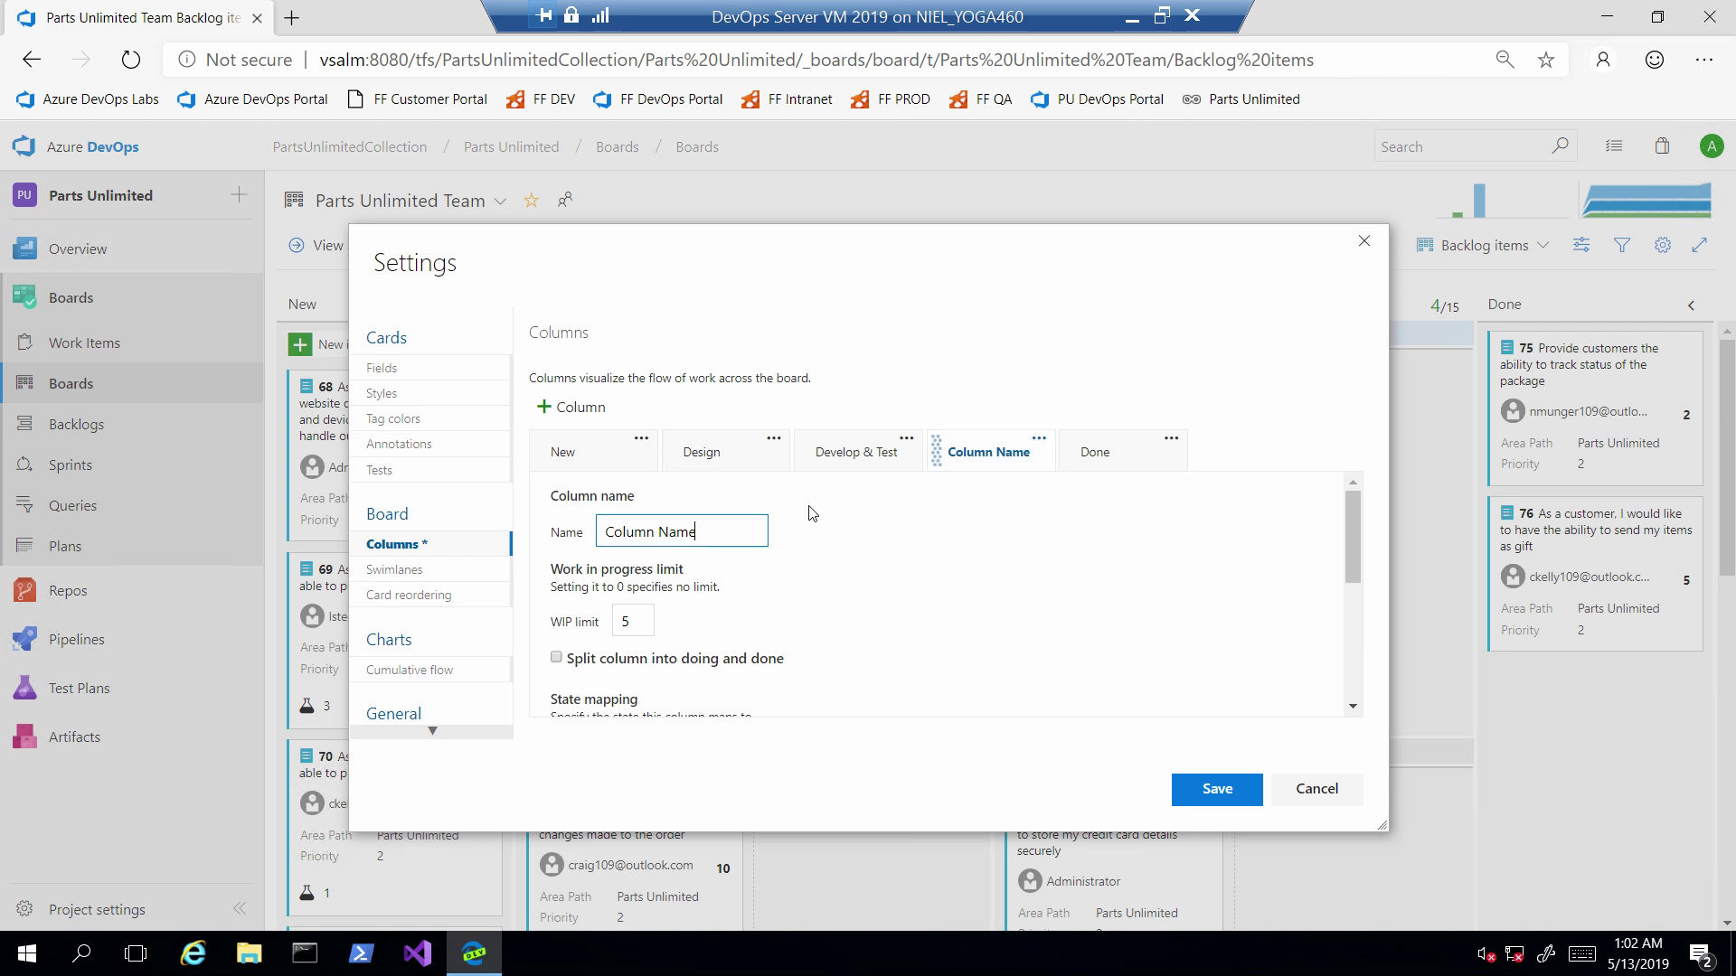
left_click_drag(717, 537, 604, 531)
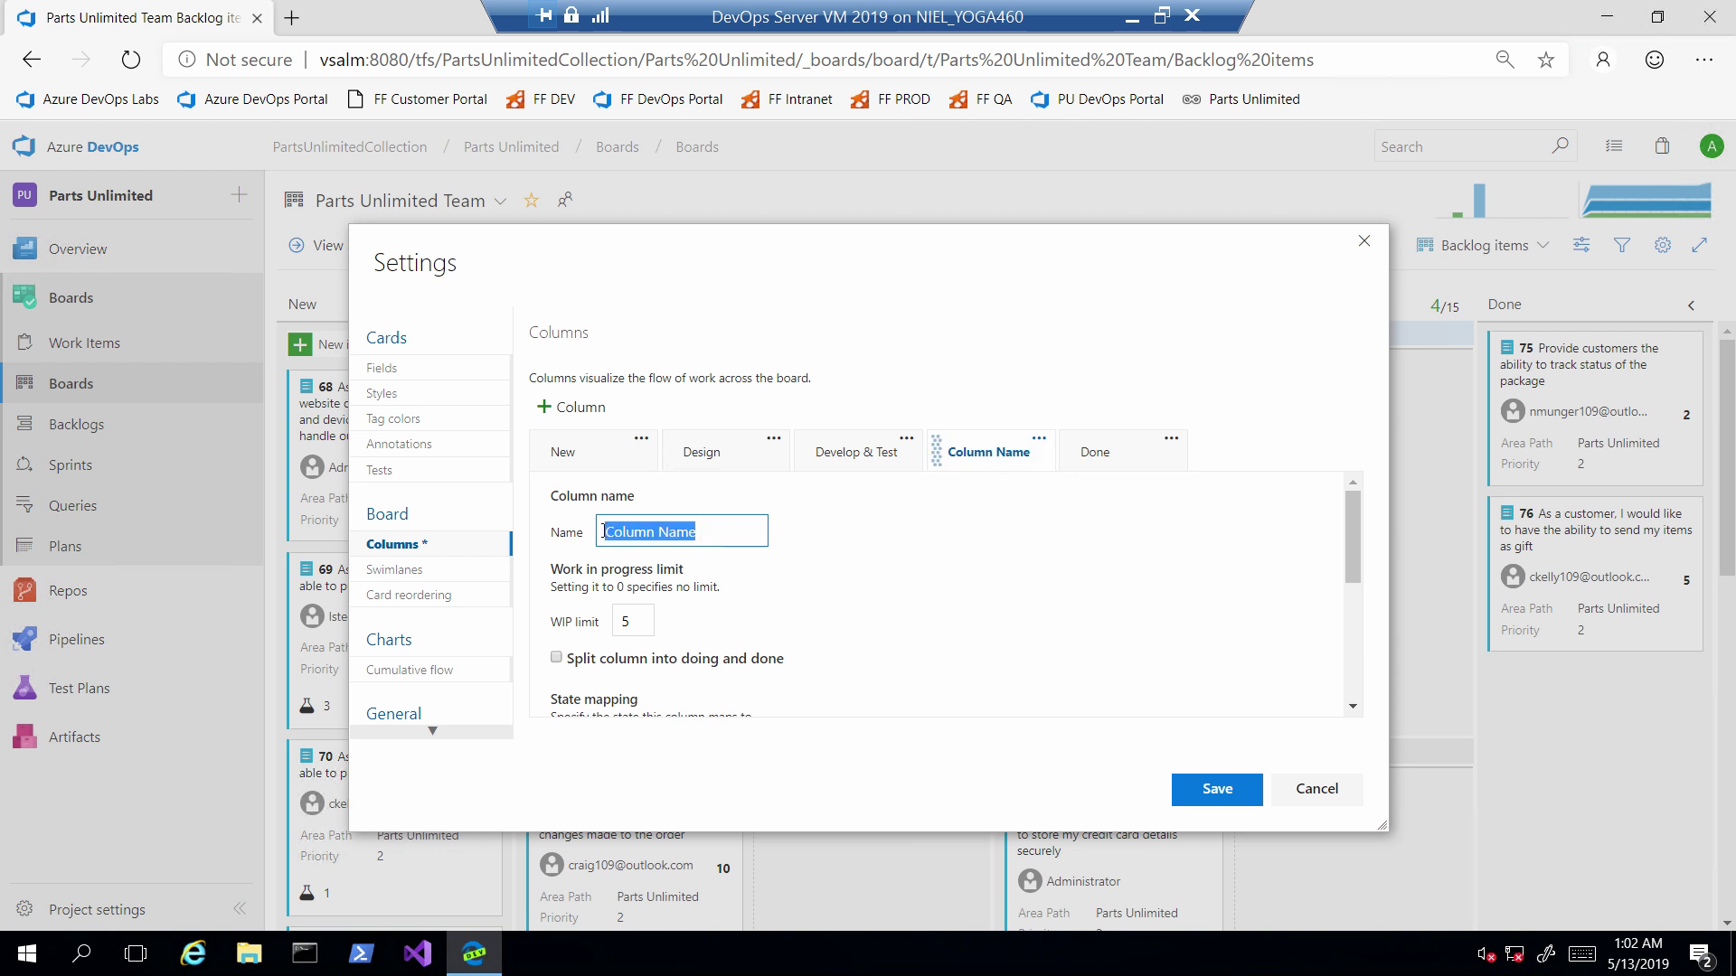
type("deploy")
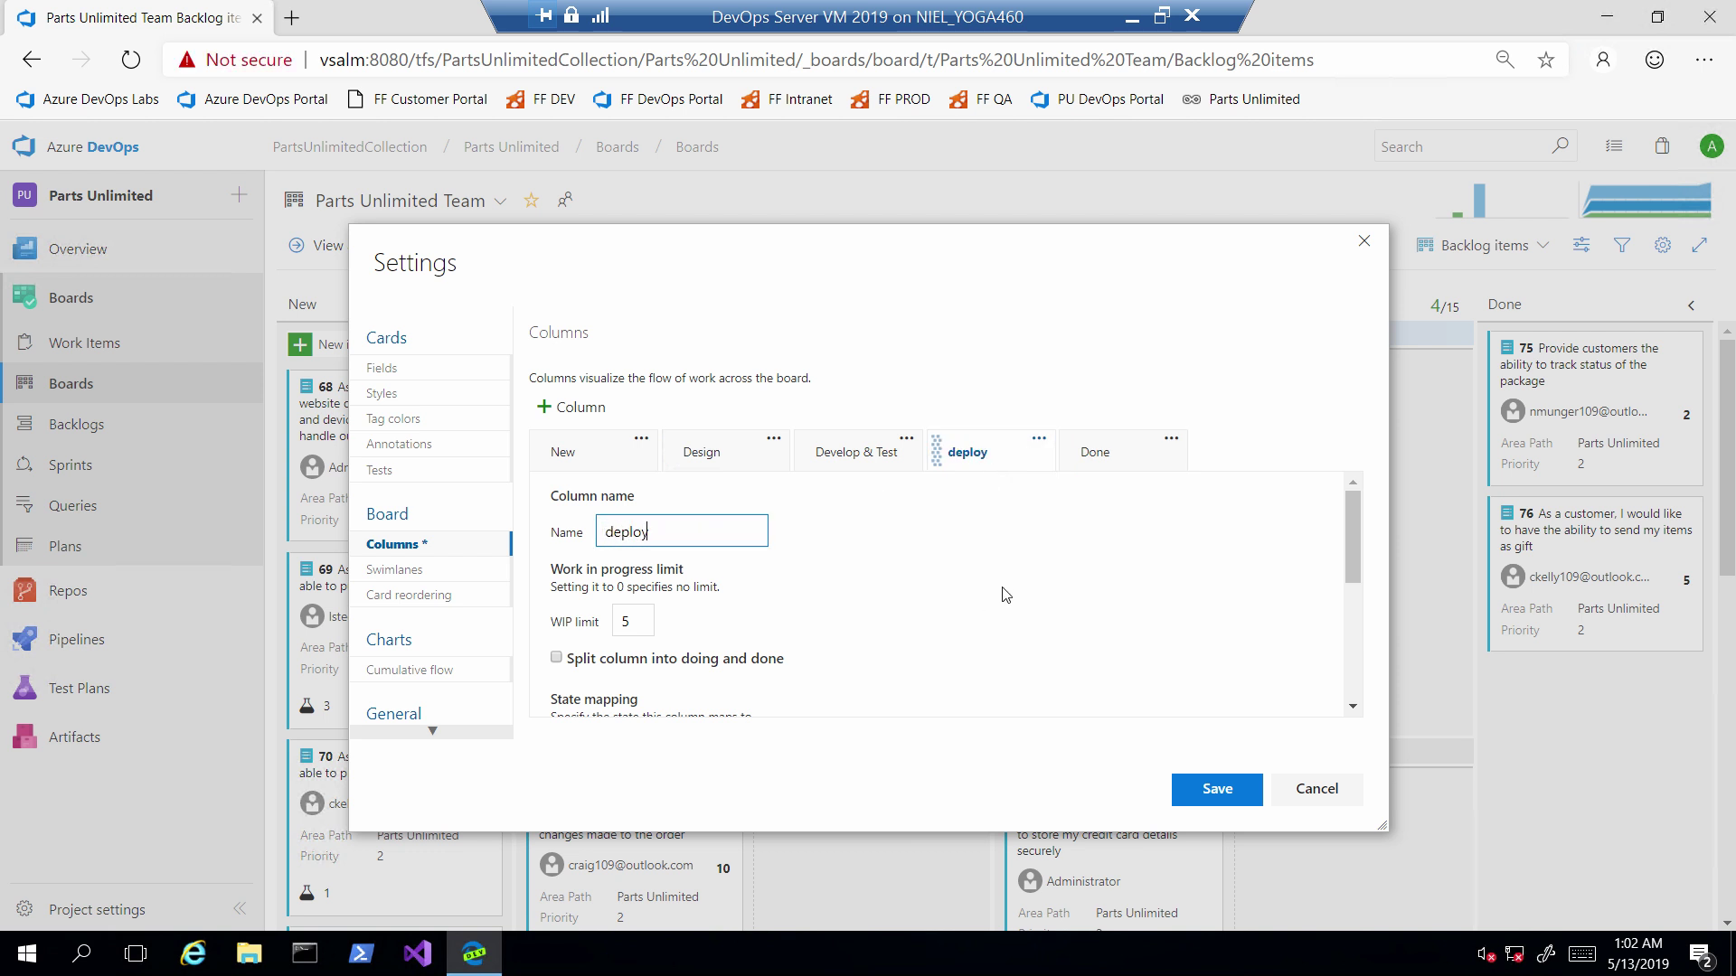
Step: Map the deploy column's Product Backlog Item state to Committed, choose its Bug state, and save the board settings
scroll(1003, 592, "down", 5)
left_click(718, 496)
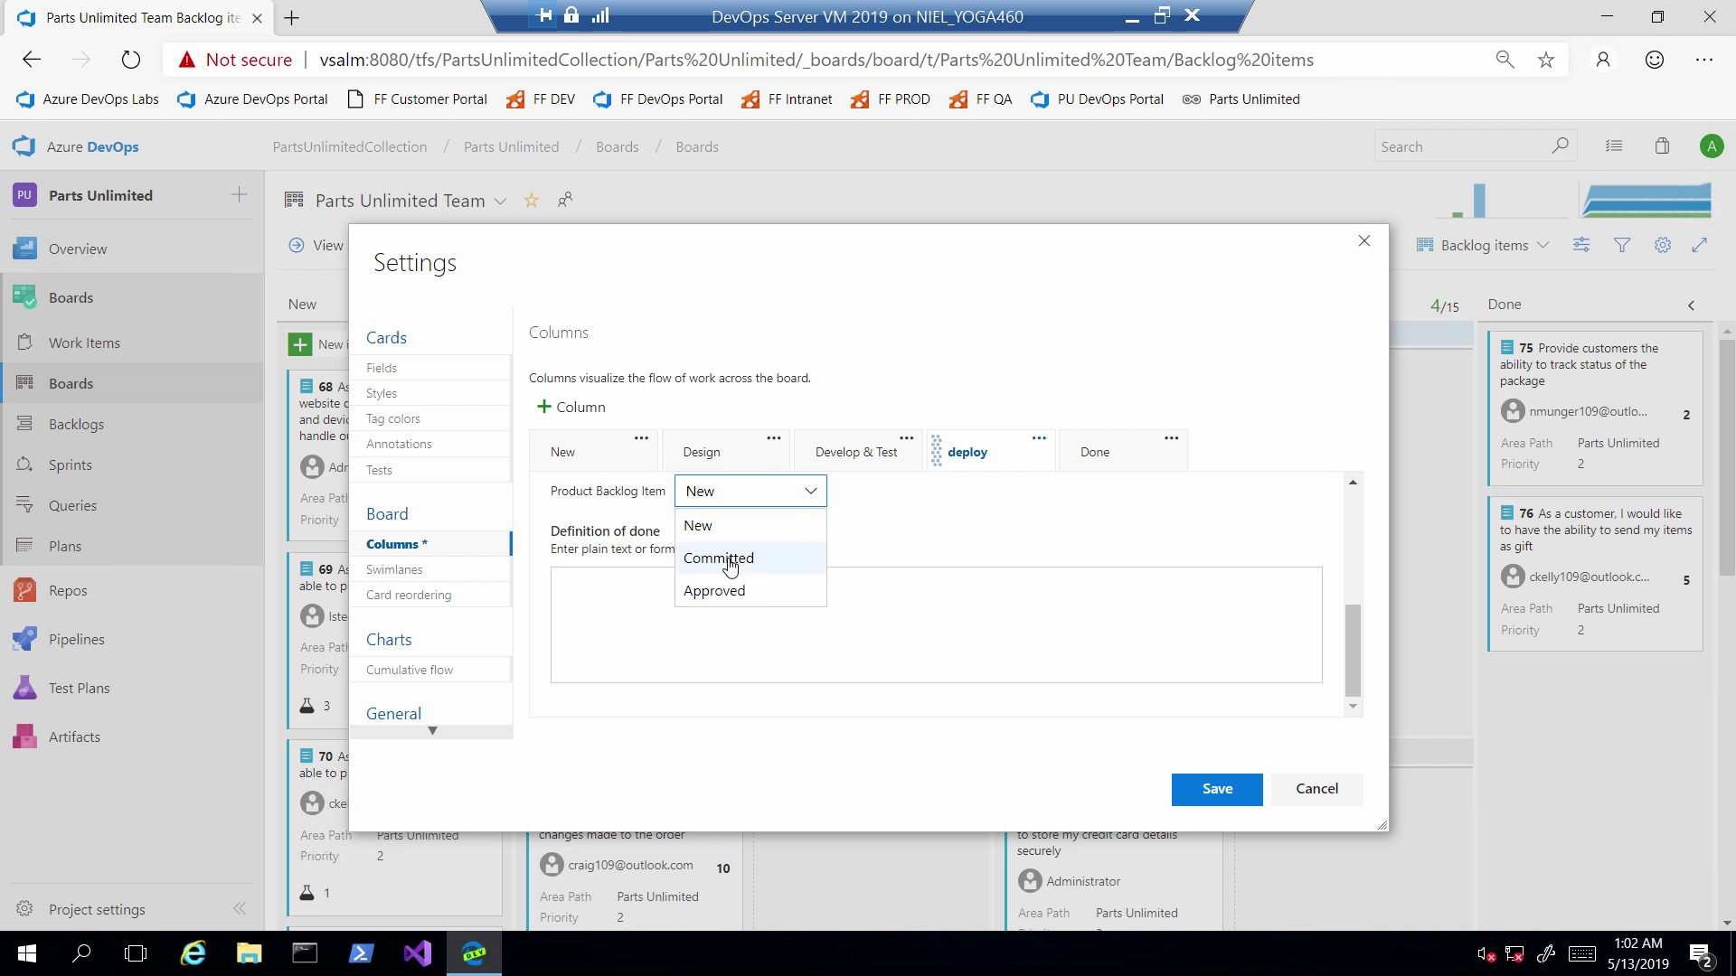
left_click(756, 556)
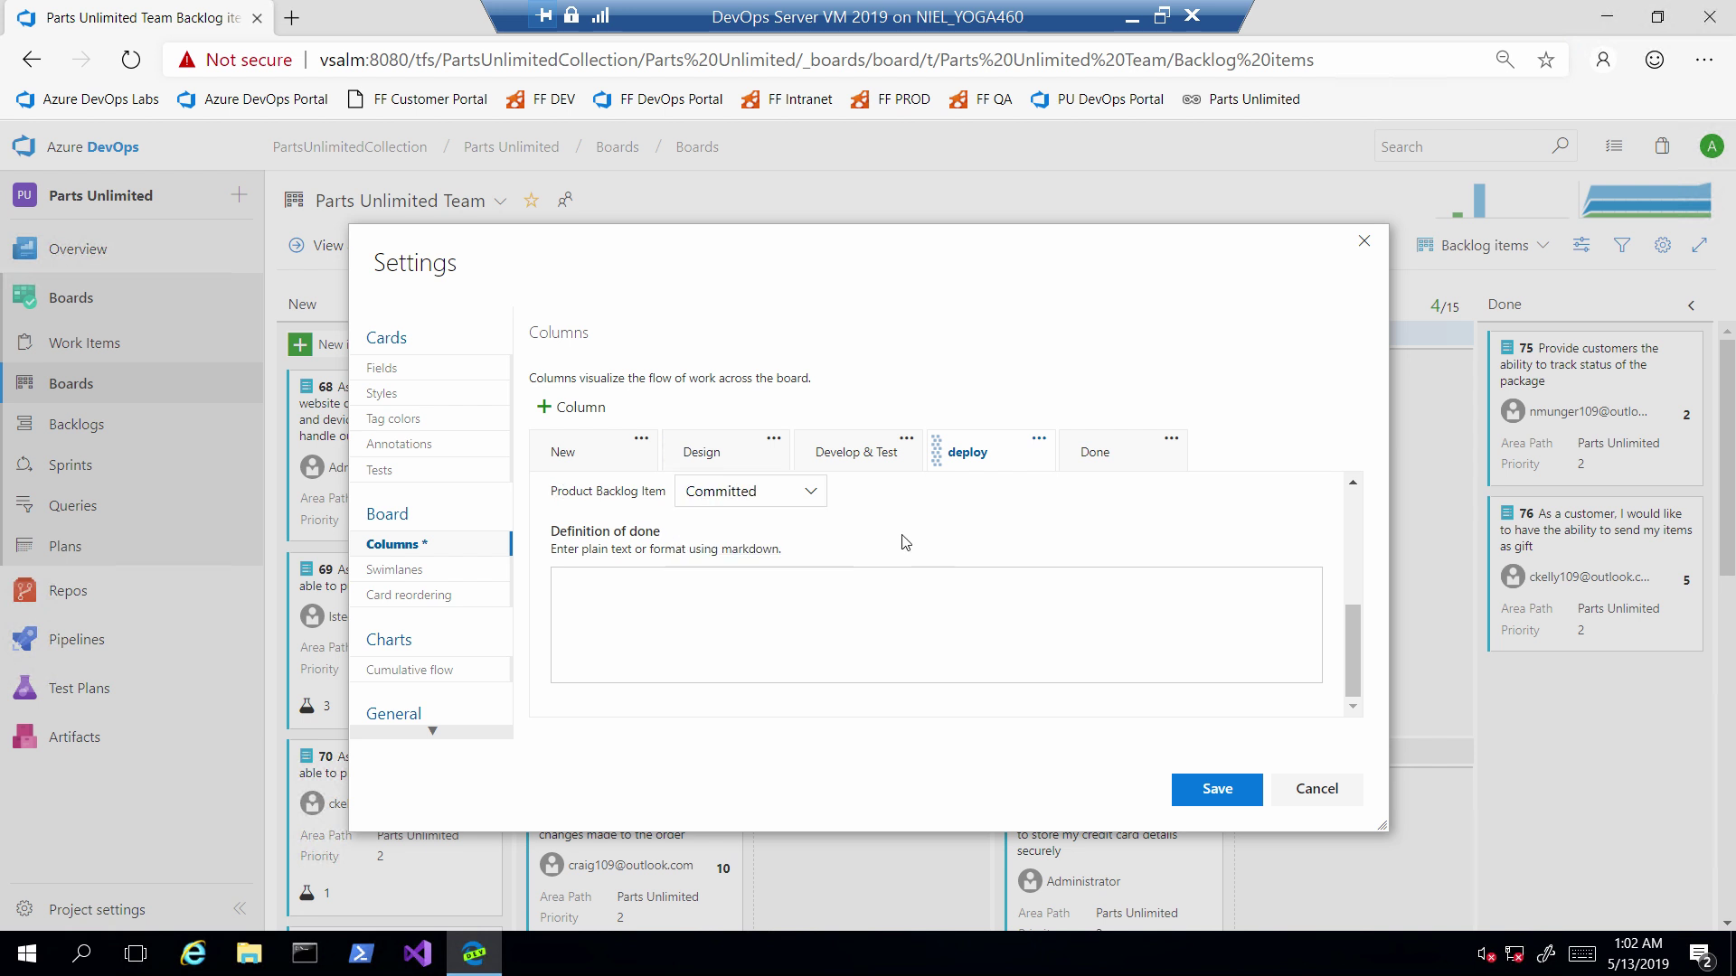
scroll(891, 536, "up", 5)
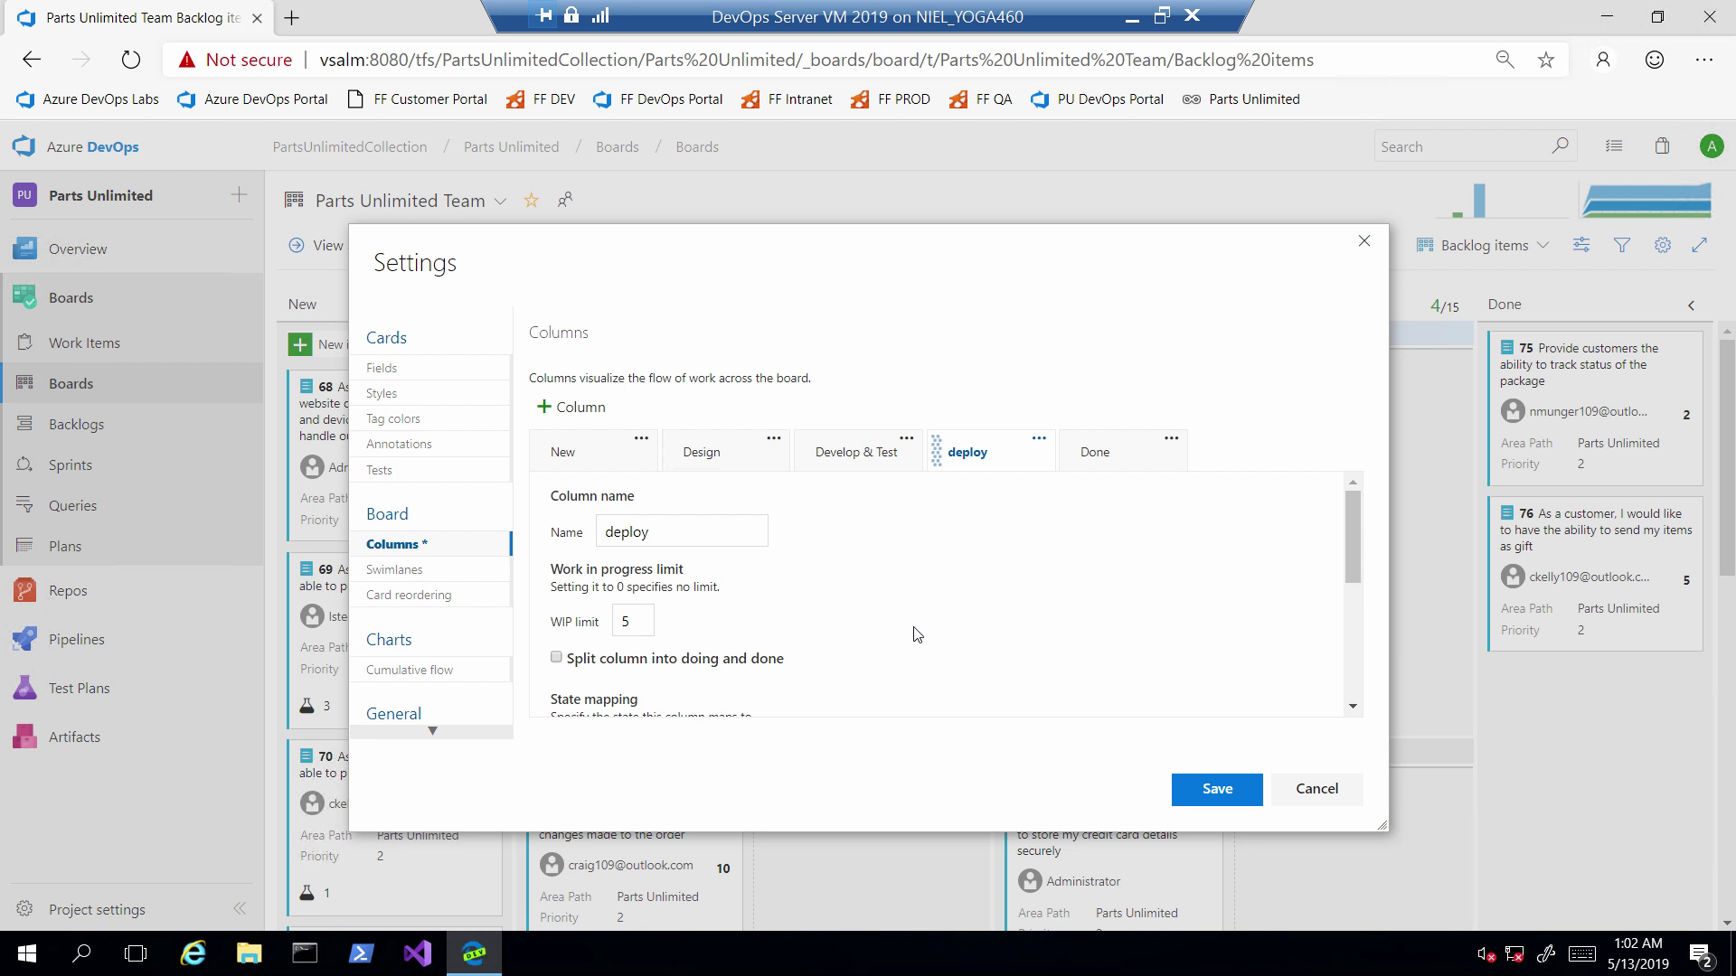
scroll(924, 631, "down", 5)
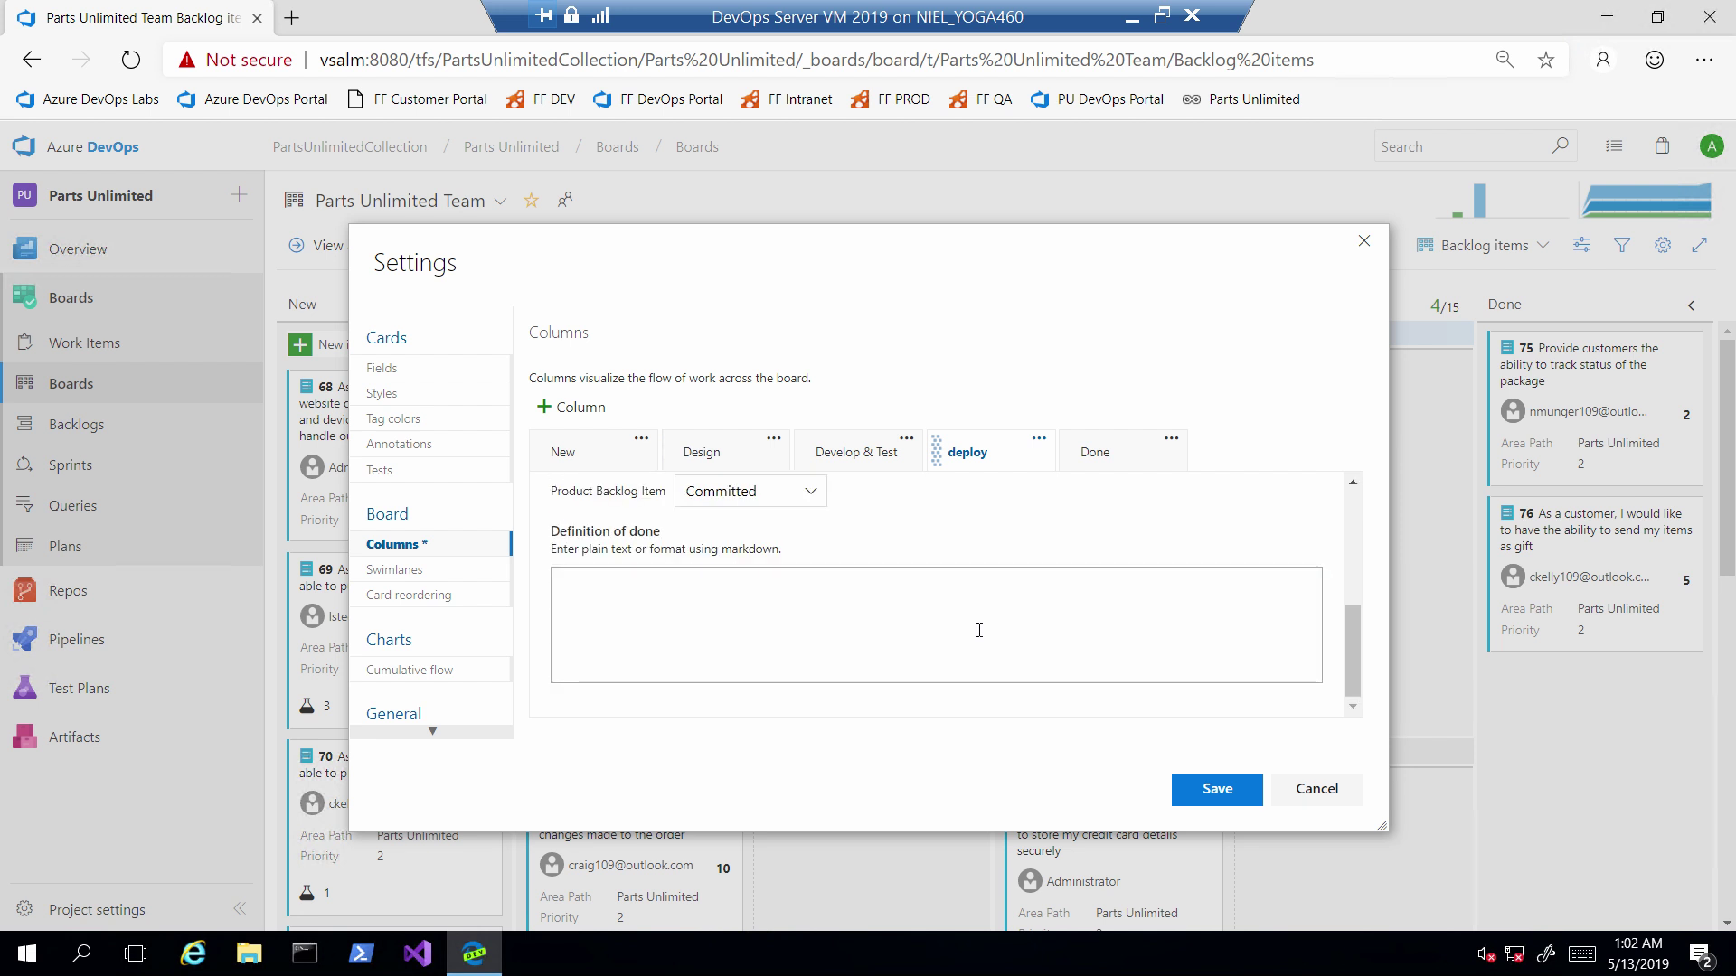
scroll(1349, 611, "up", 2)
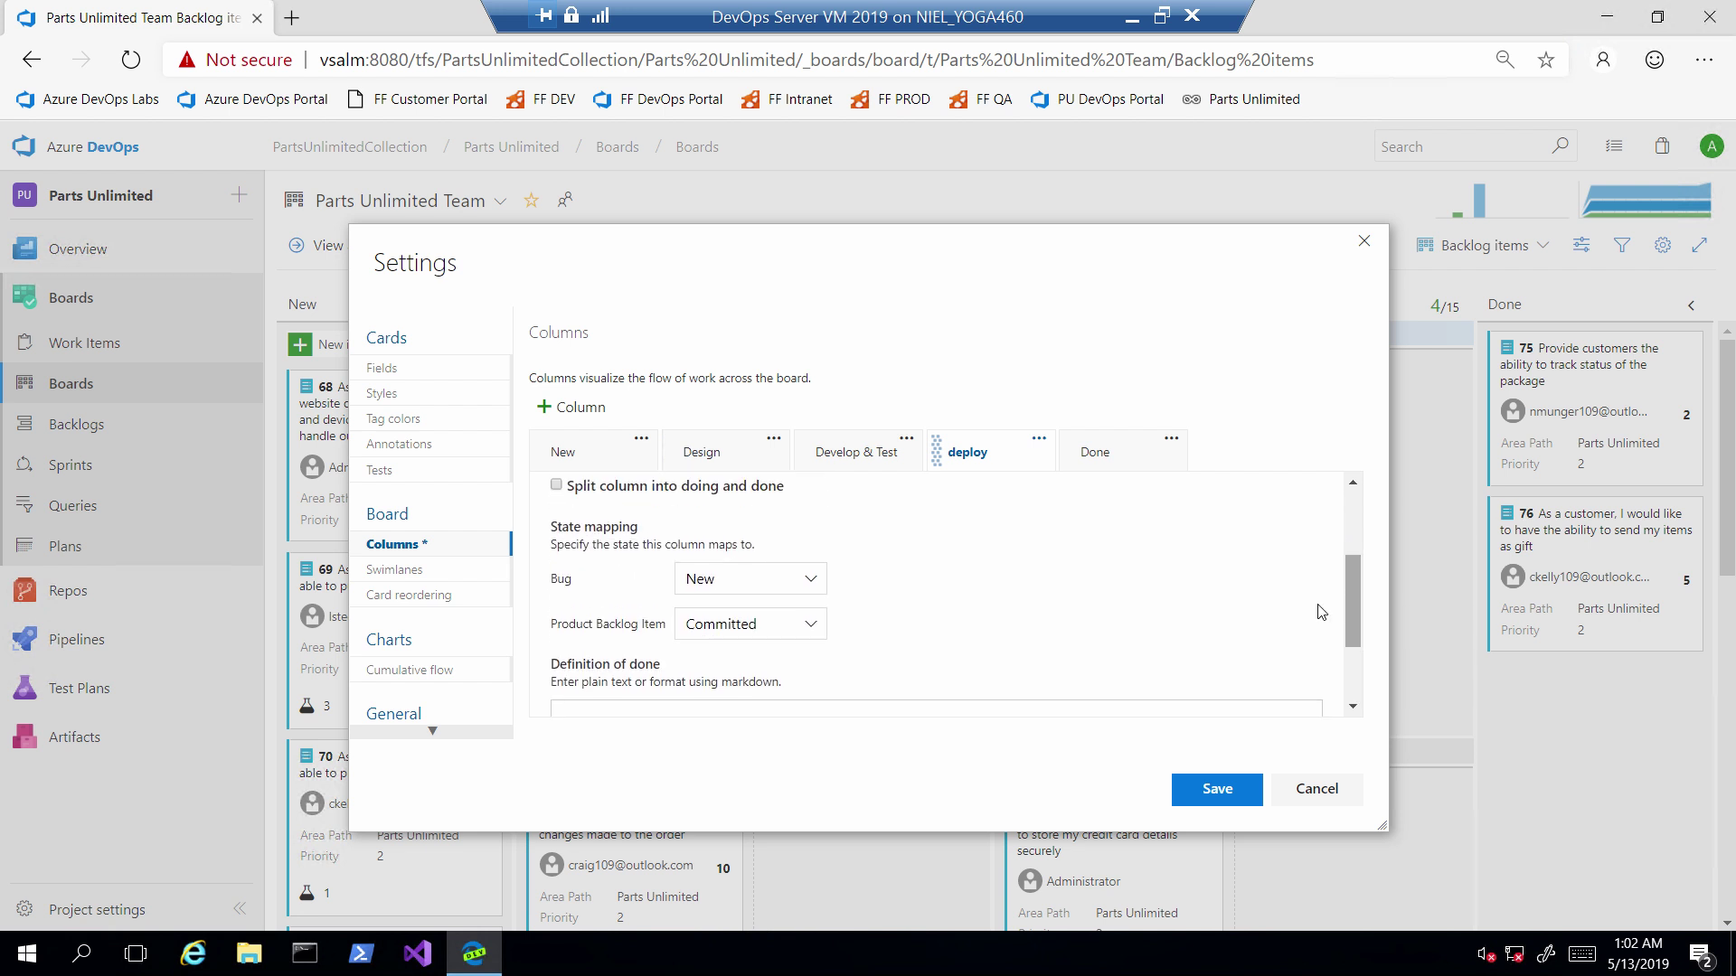
left_click(771, 578)
left_click(790, 579)
left_click(1214, 788)
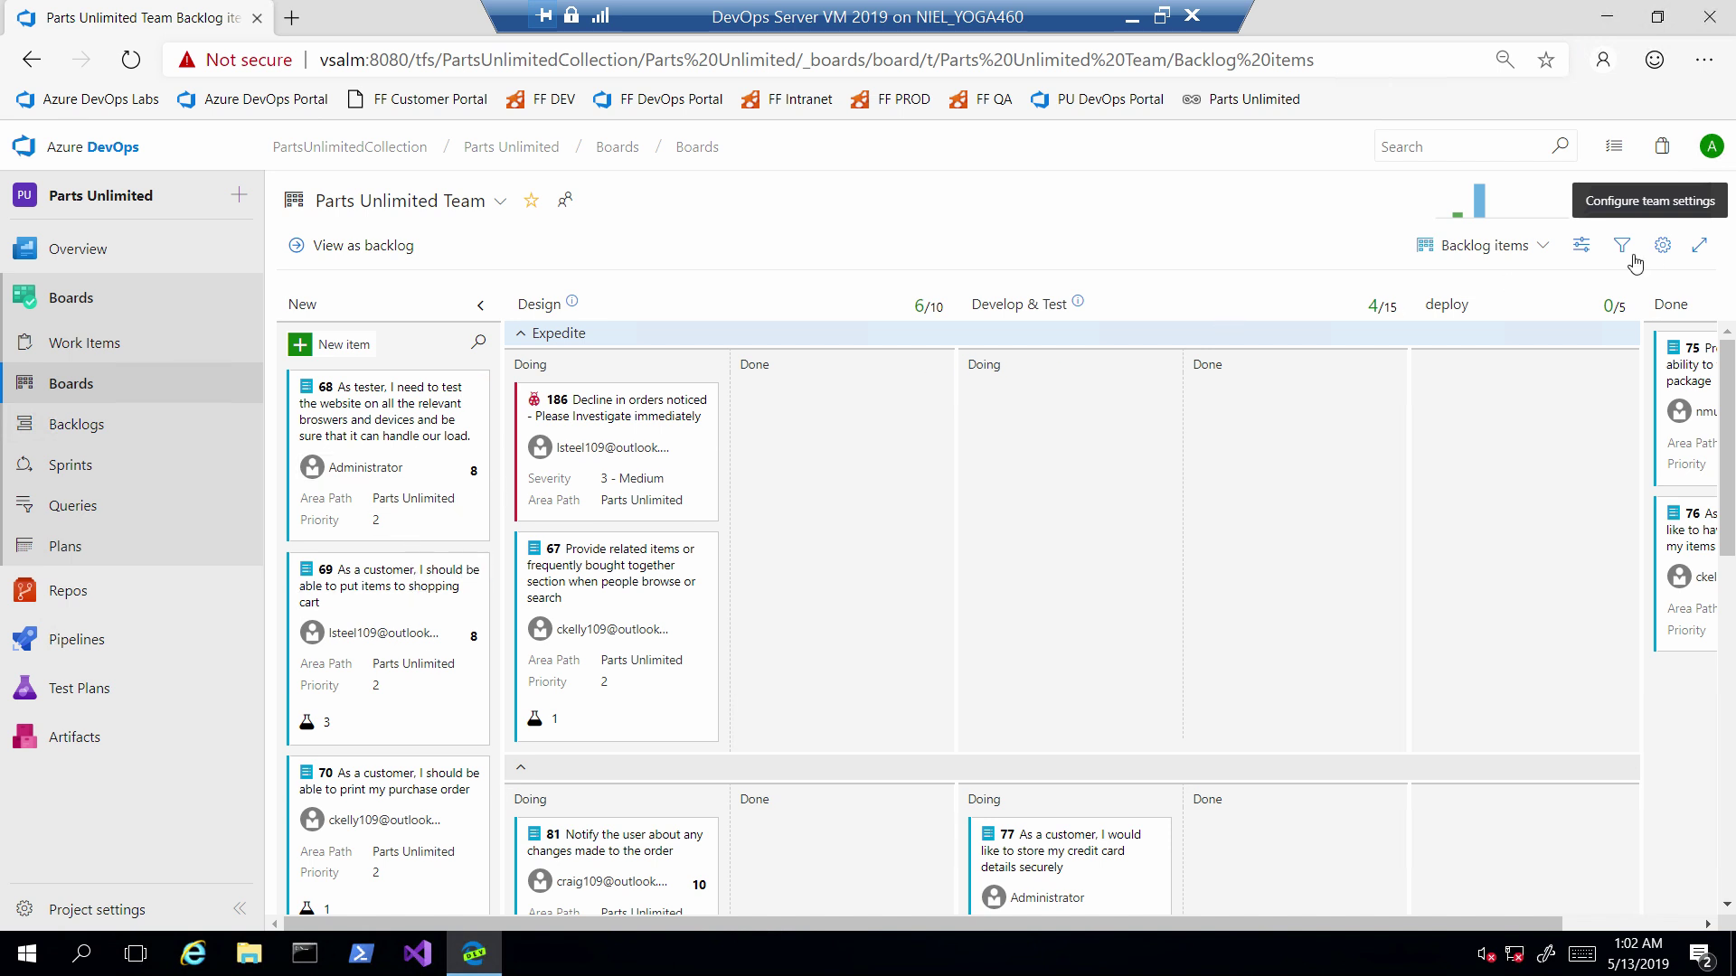
Step: Add State as an additional field on the Product Backlog Item cards and save the board settings
left_click(1662, 245)
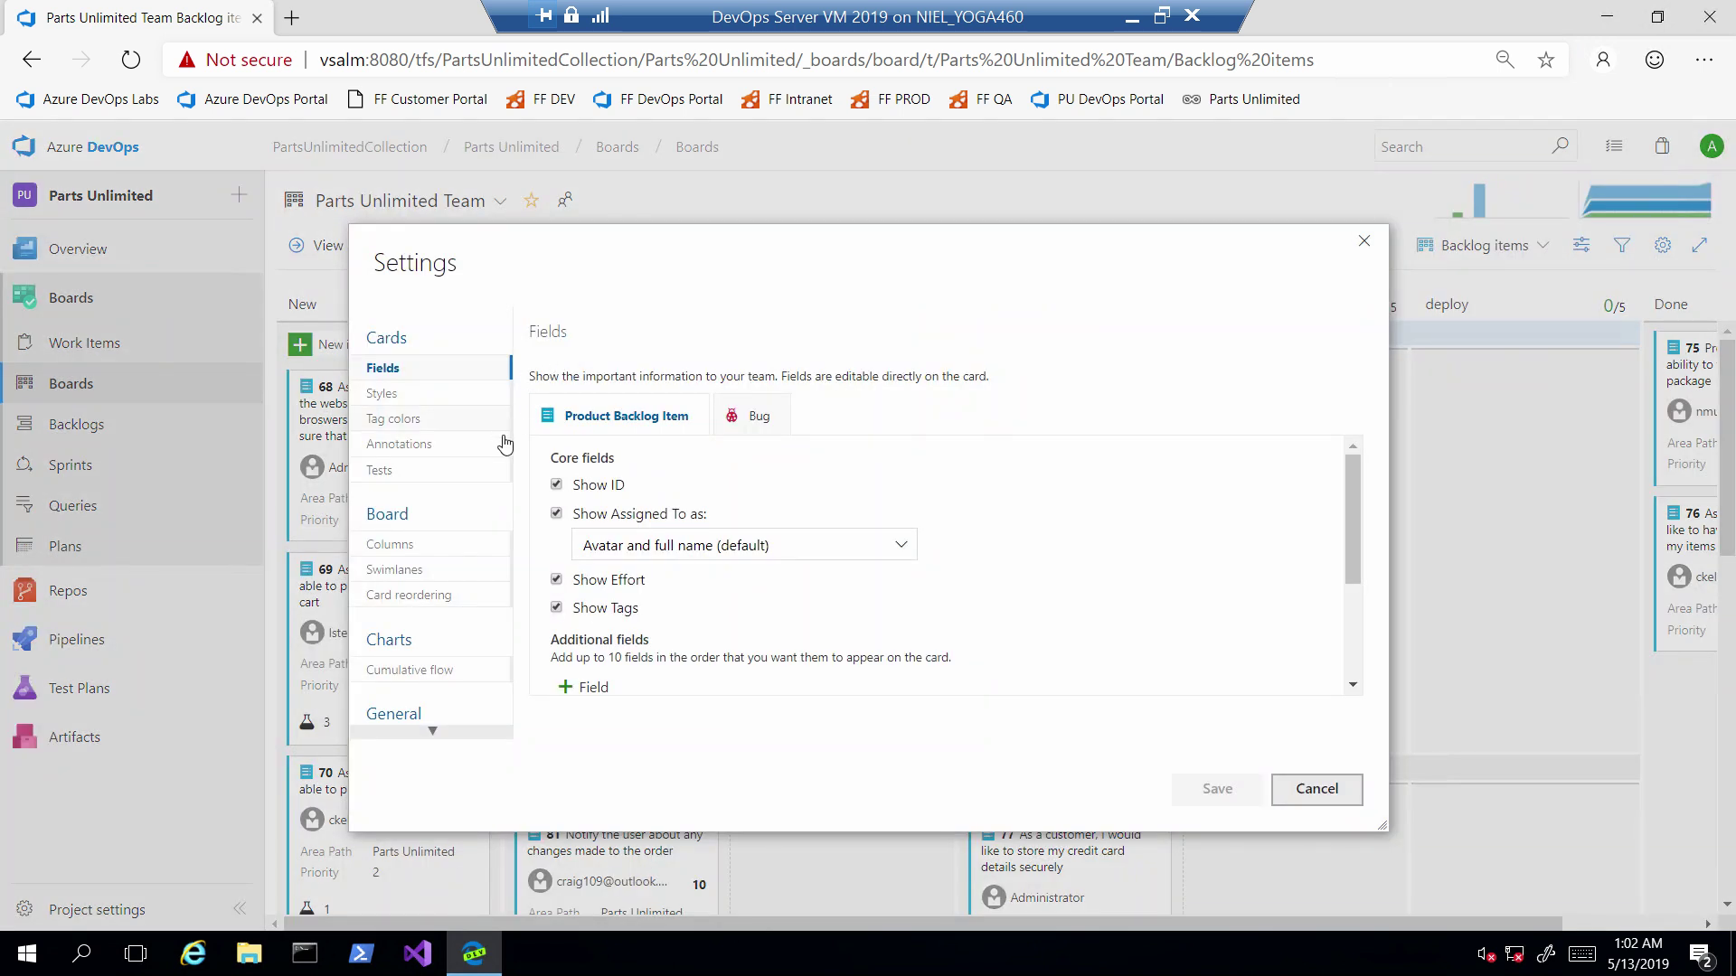
scroll(709, 610, "down", 3)
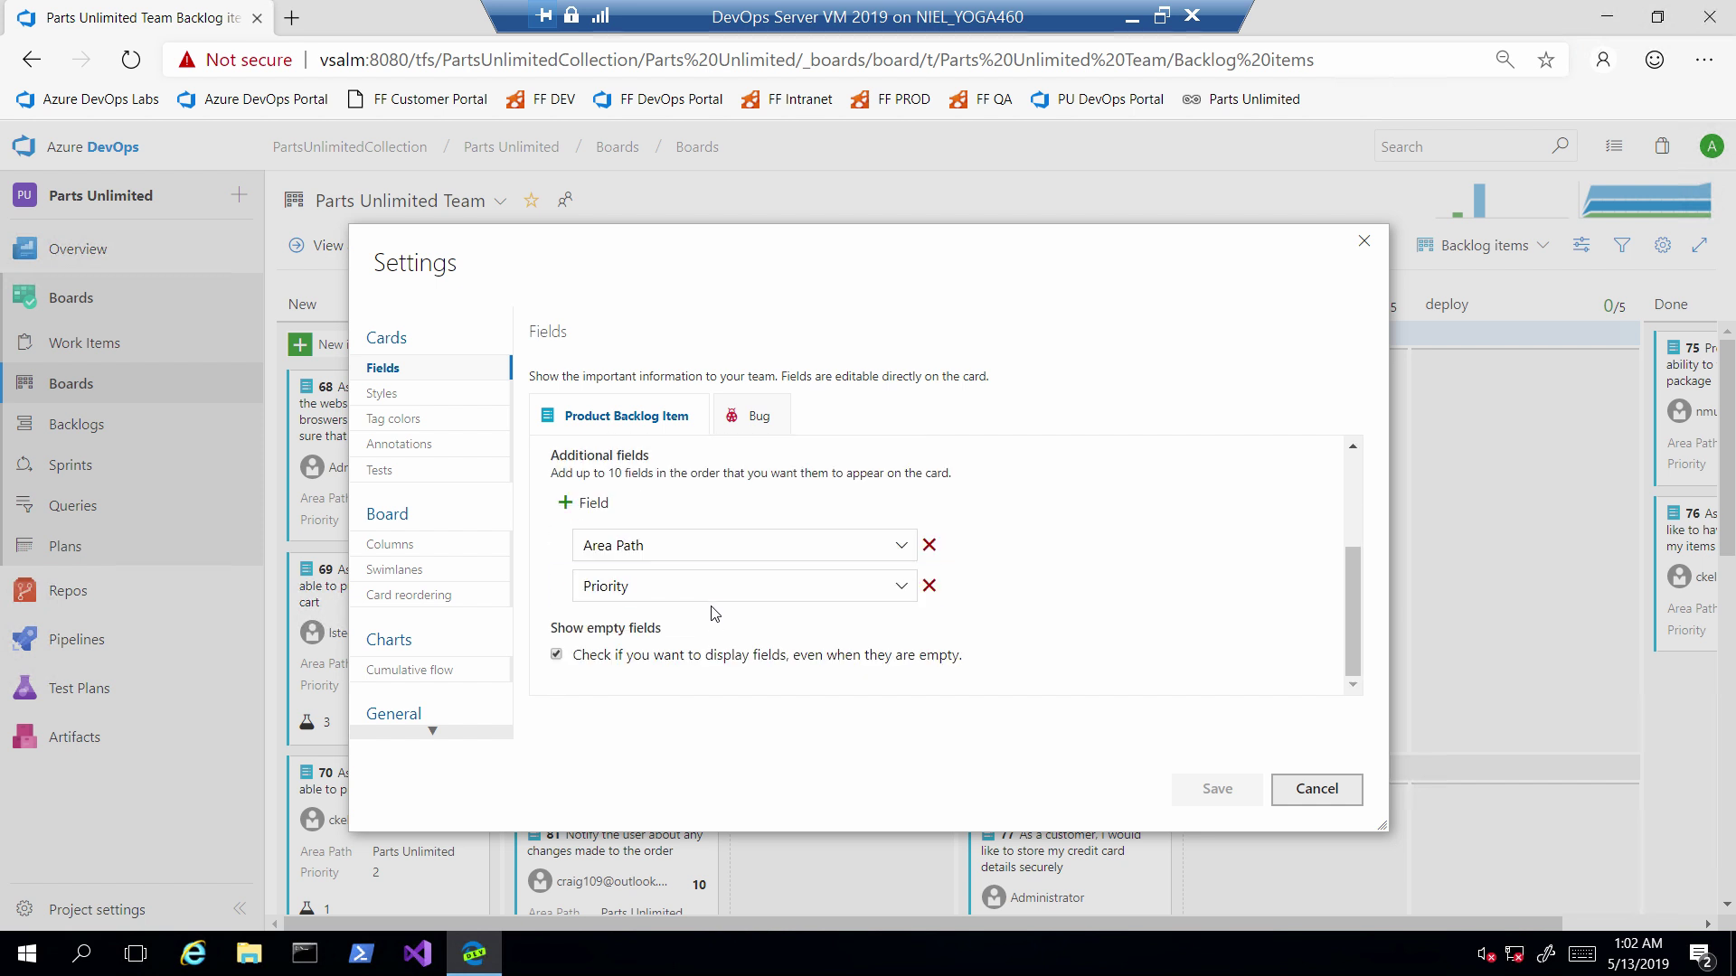
left_click(596, 506)
type("s")
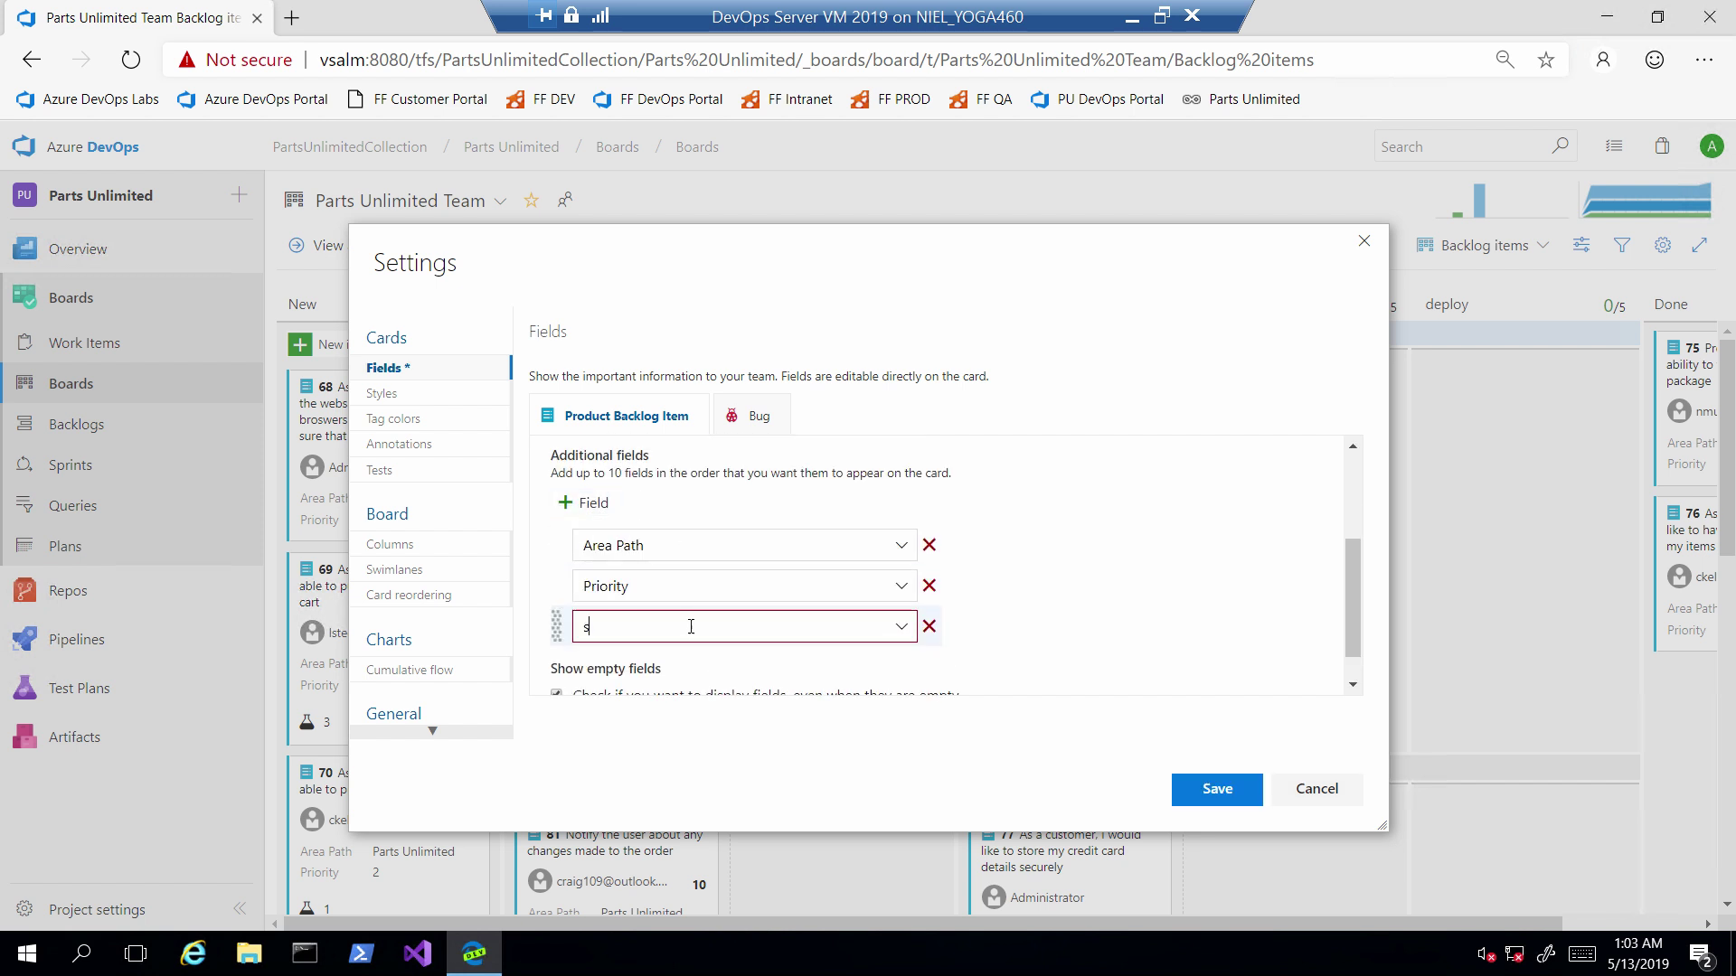
type("ta")
key("Tab")
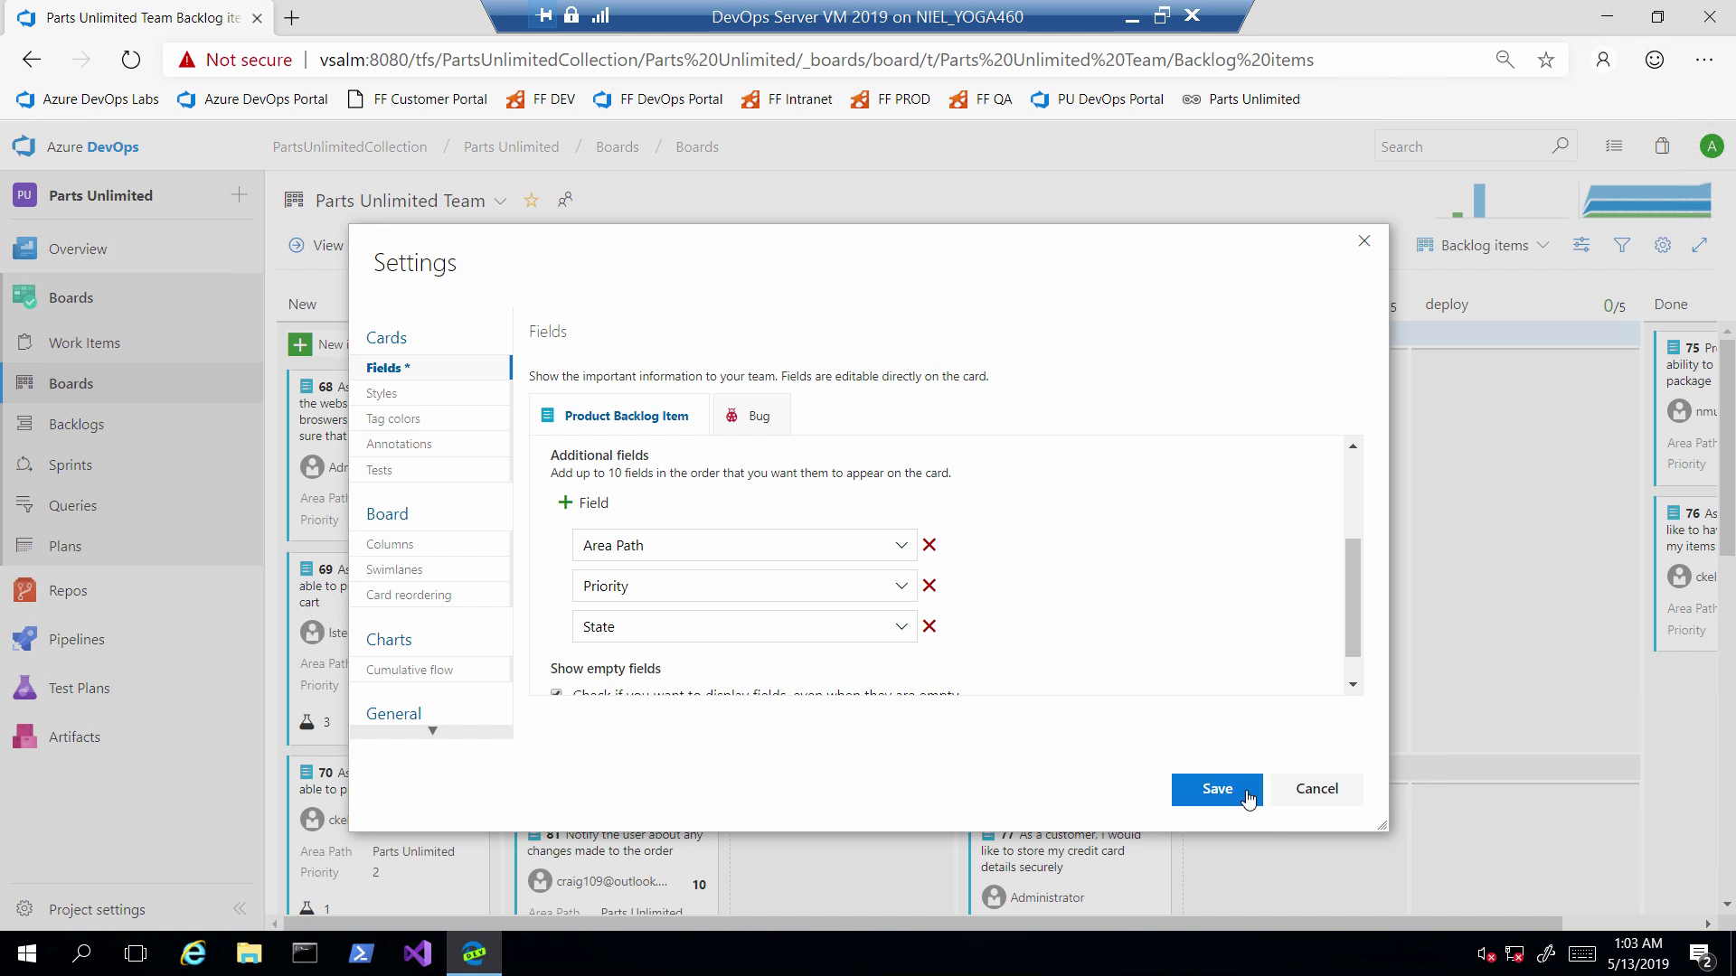
left_click(1214, 790)
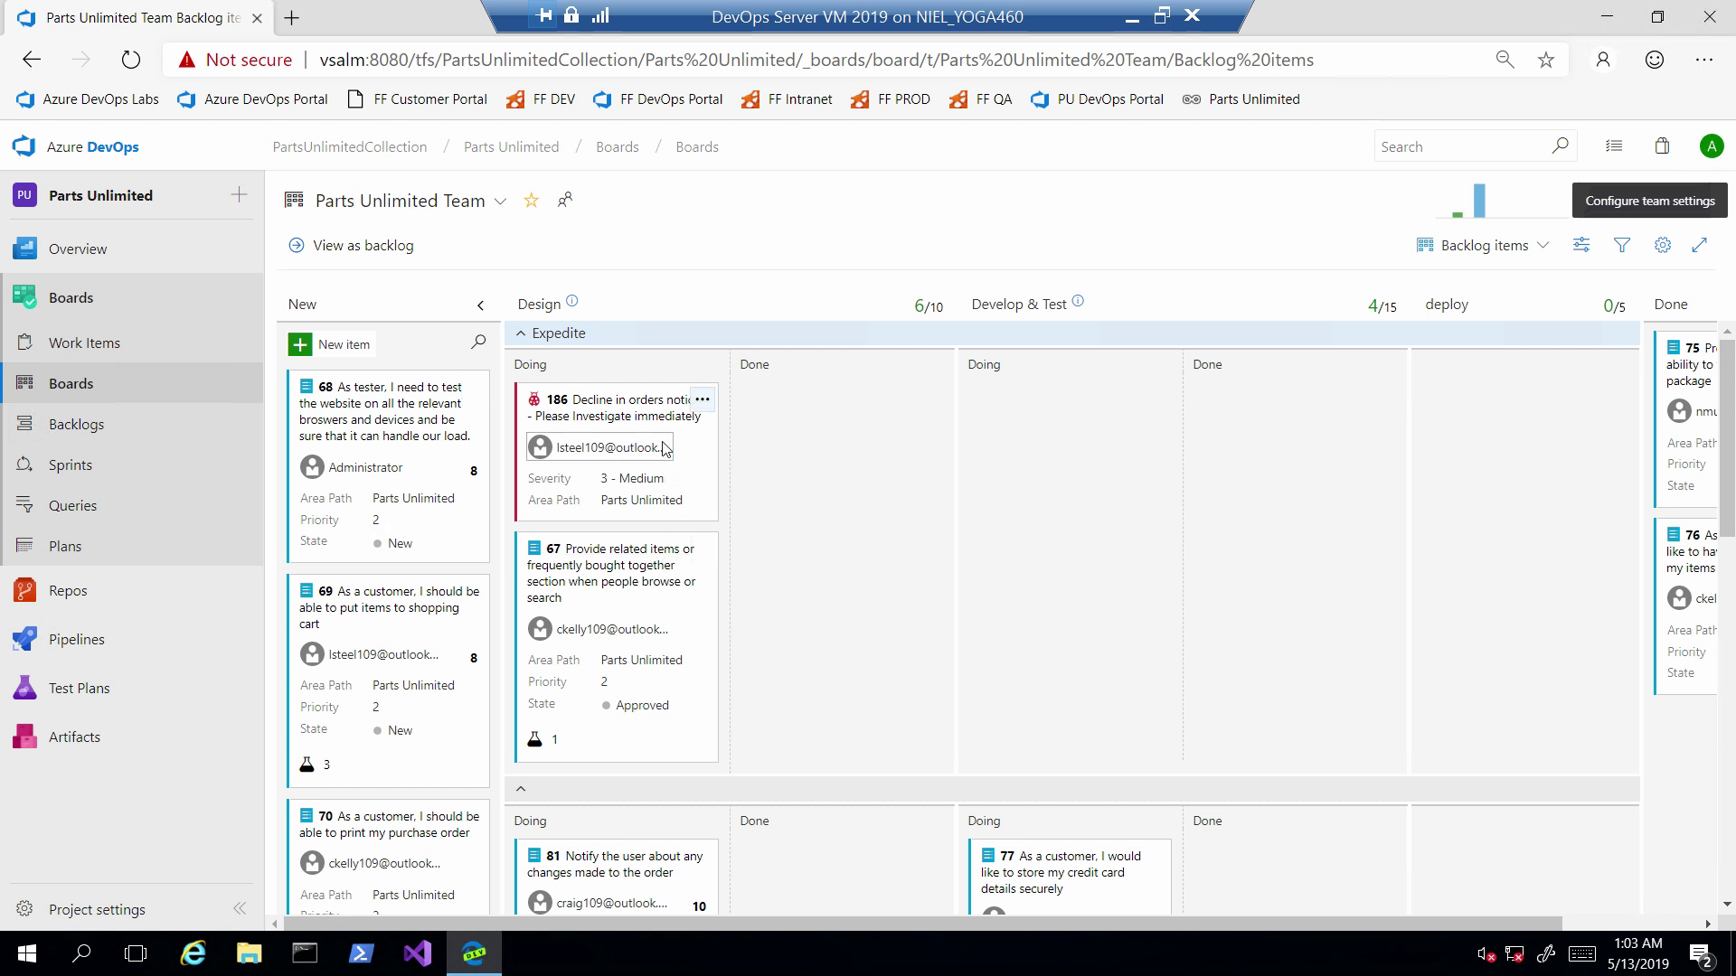
Step: Move card 68 from New to Doing under Design in the Expedite lane and assign it to the team member found with "cl"
left_click_drag(429, 434, 696, 488)
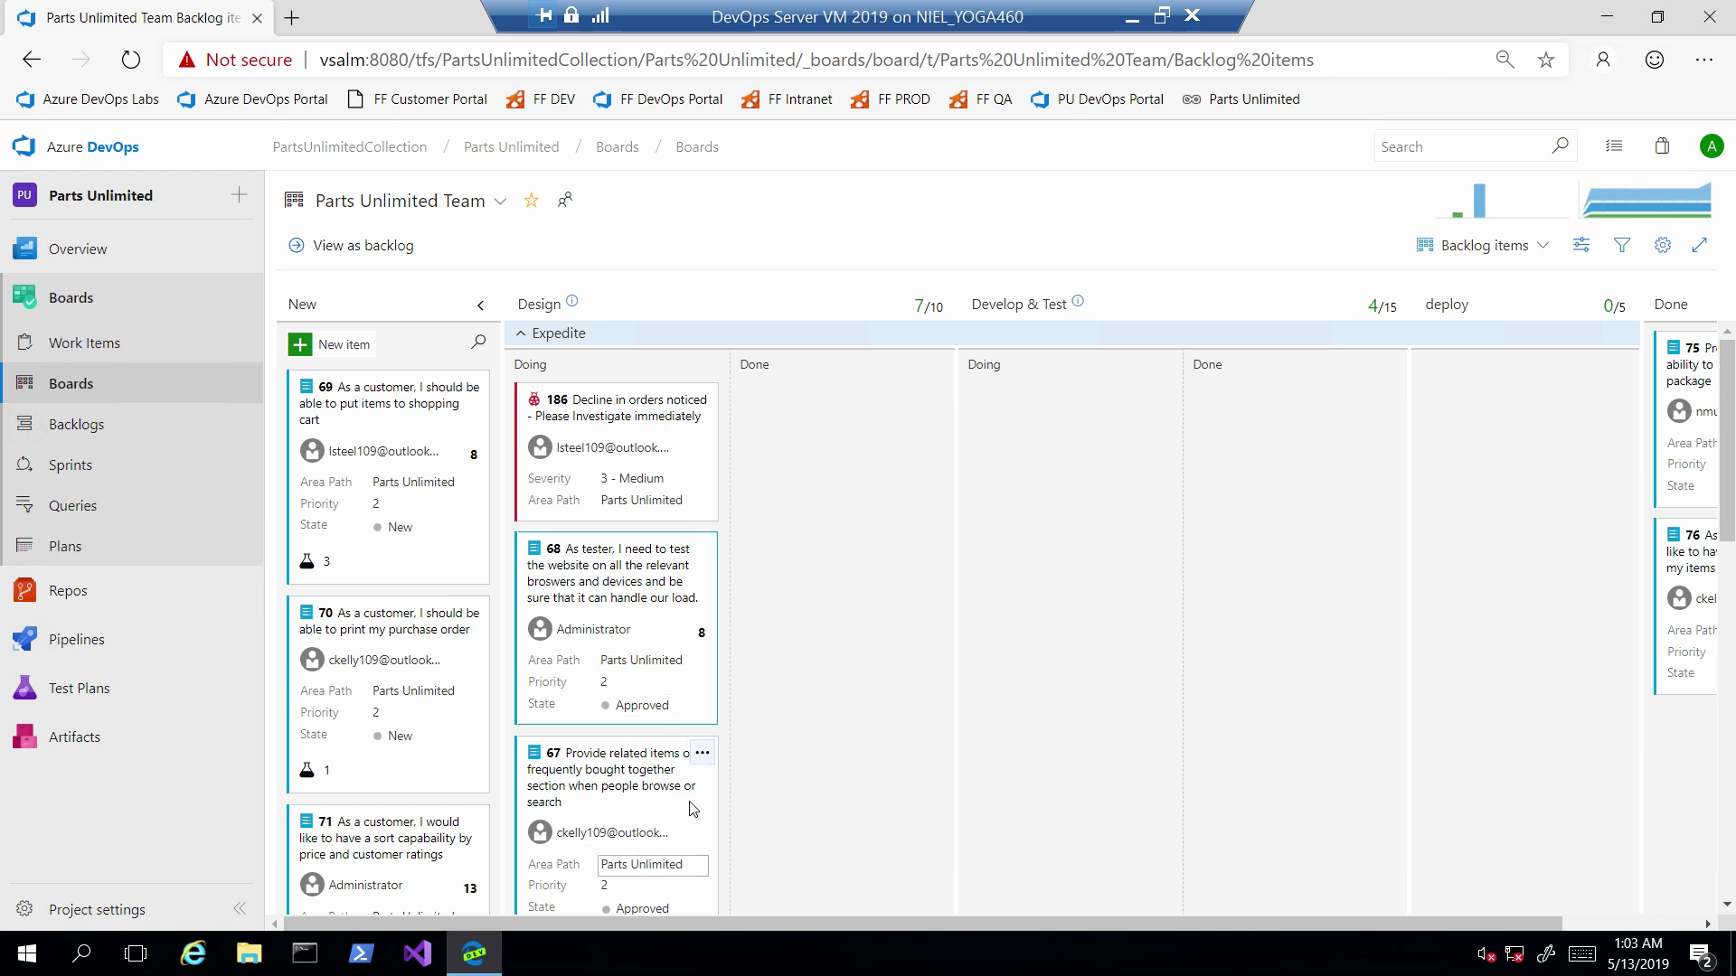
left_click(661, 633)
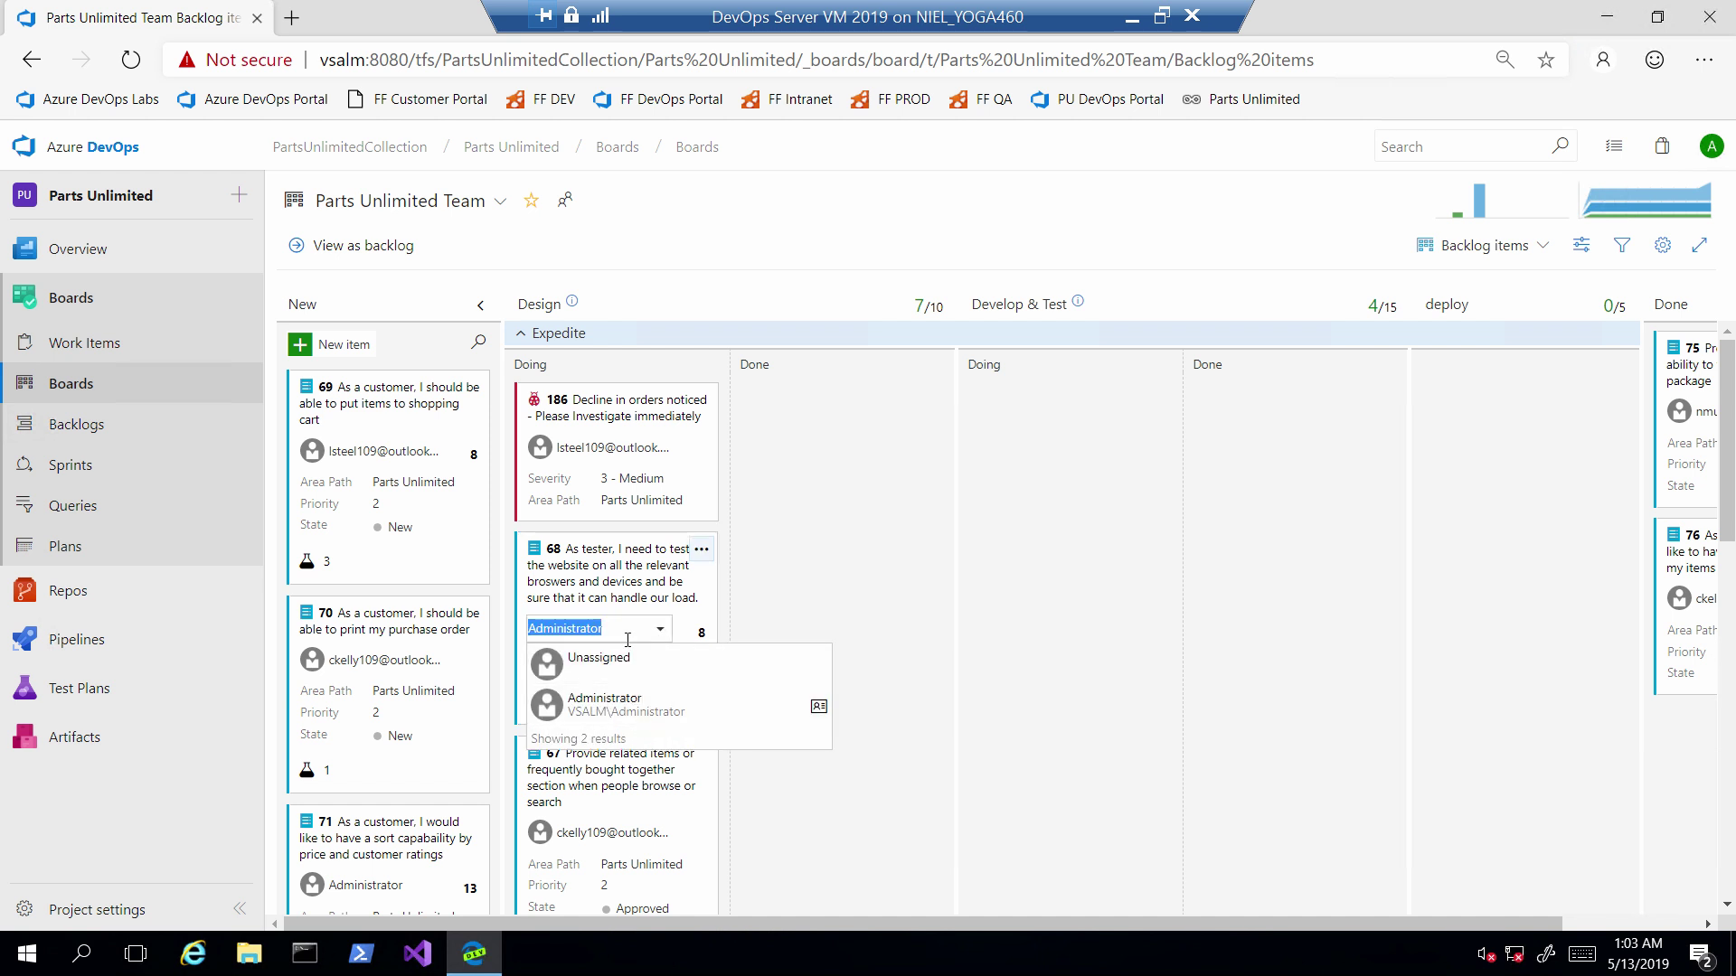
type("cl")
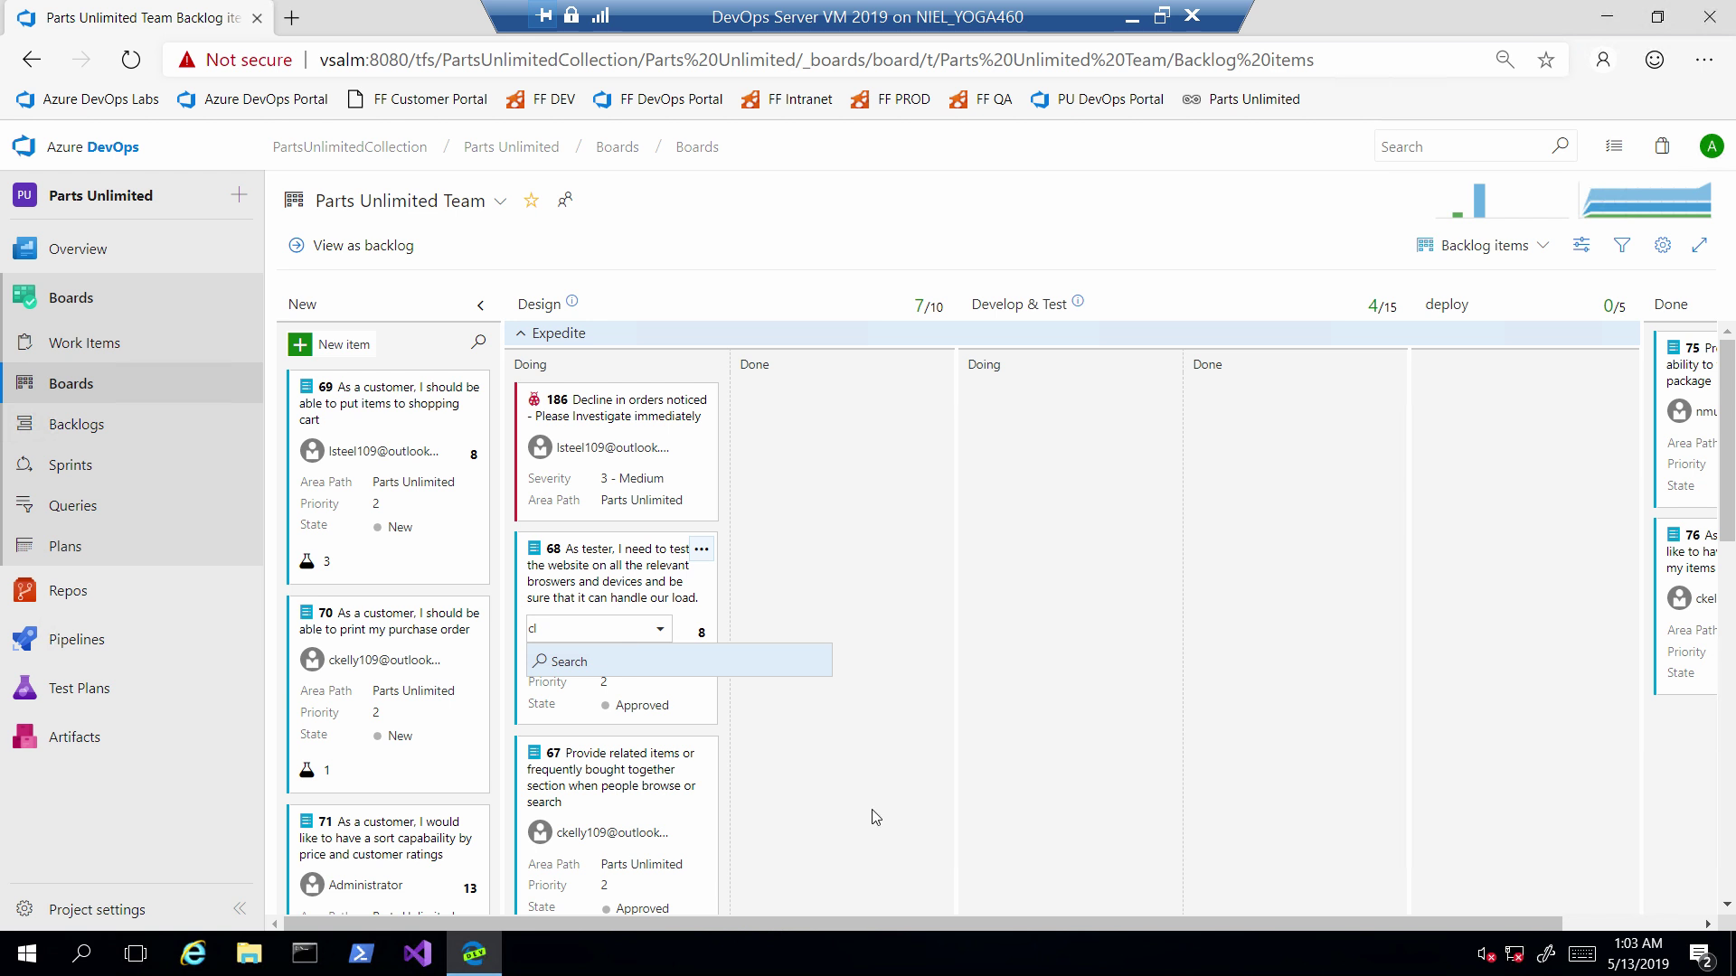
left_click(593, 669)
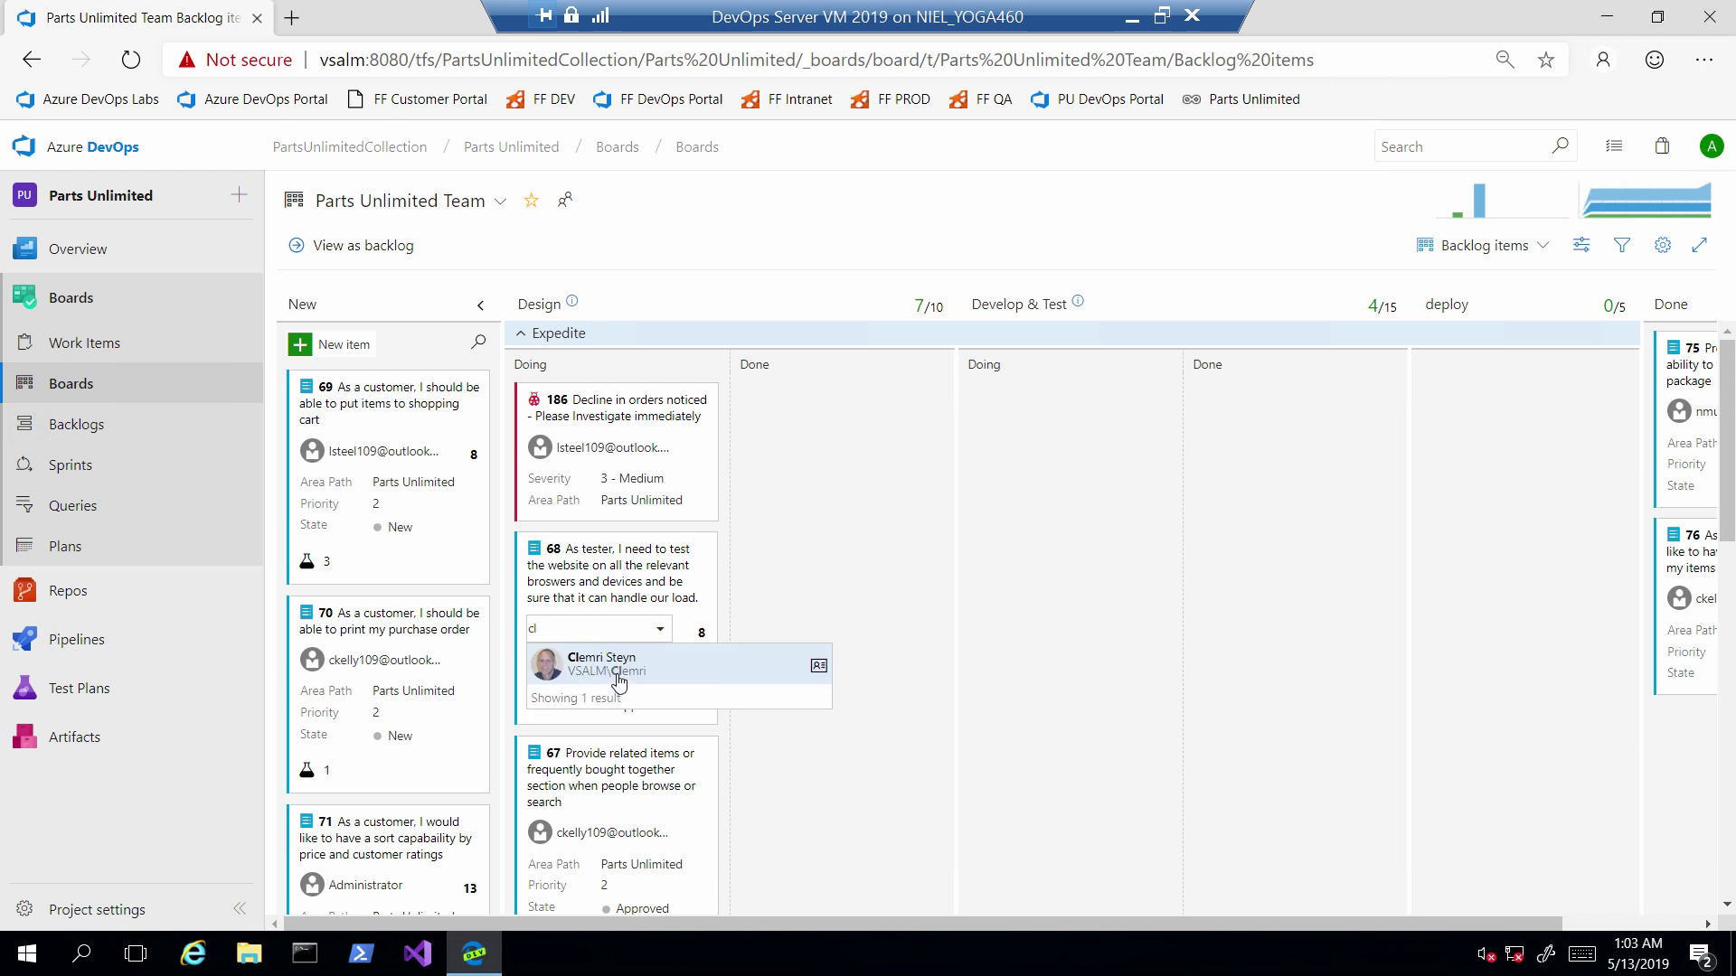
left_click(617, 675)
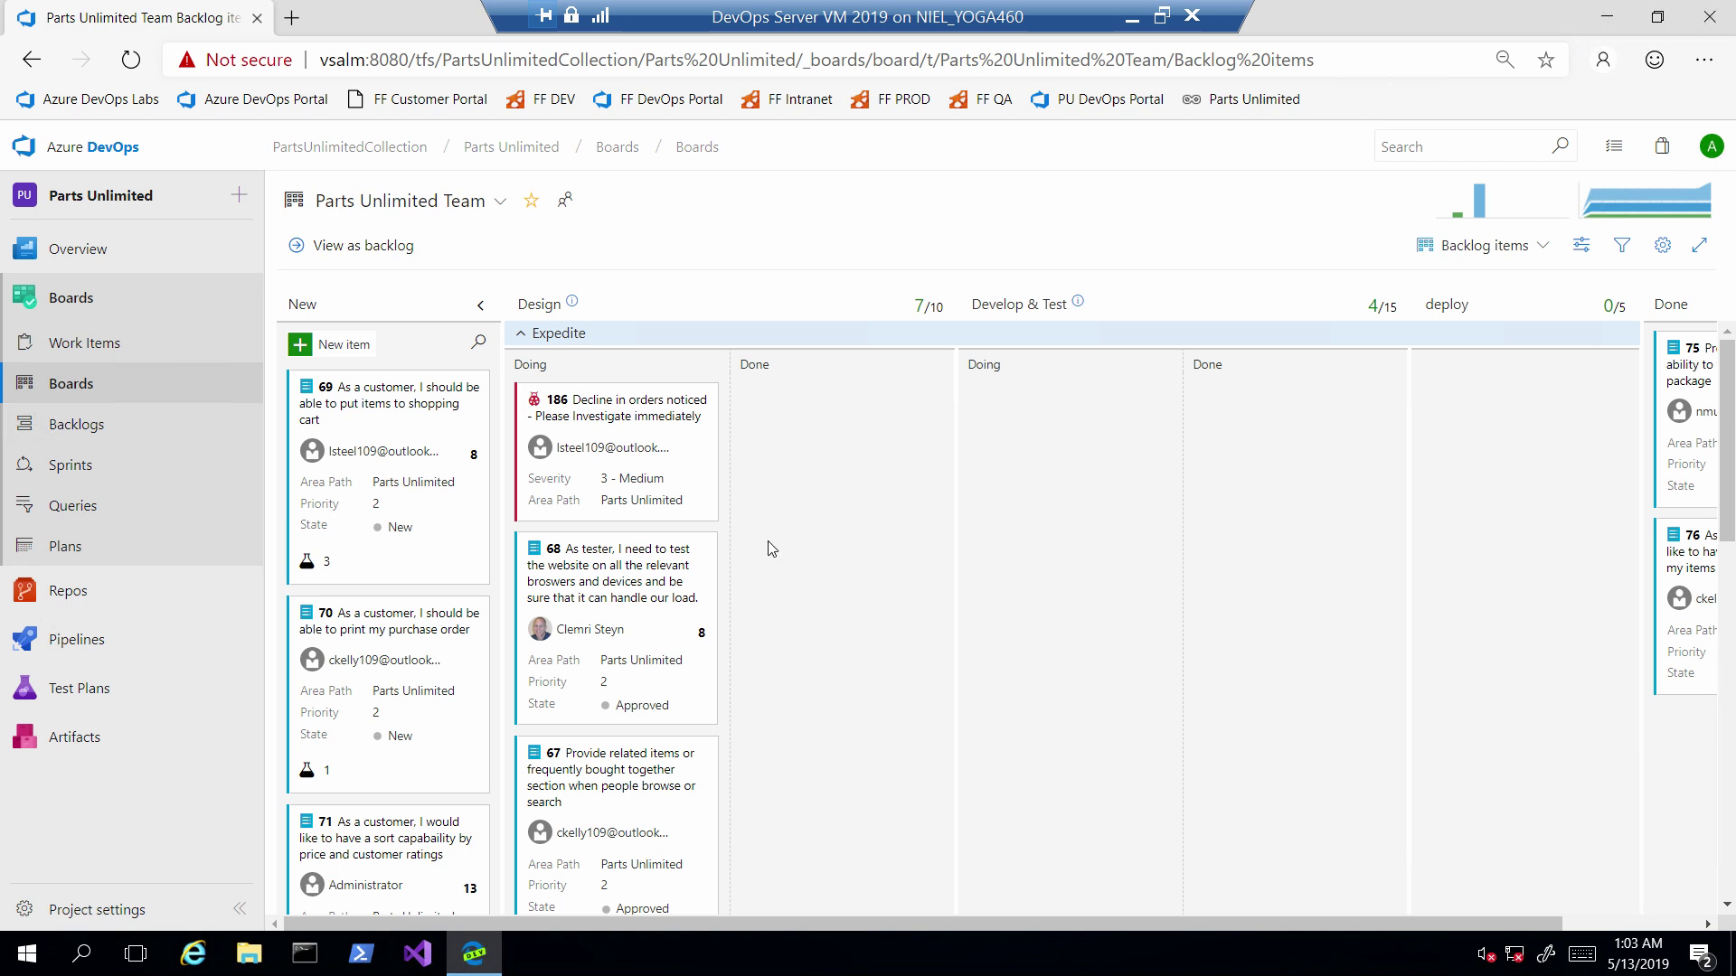
Step: Add Saturday to the team's working days and save the board settings
left_click(1663, 246)
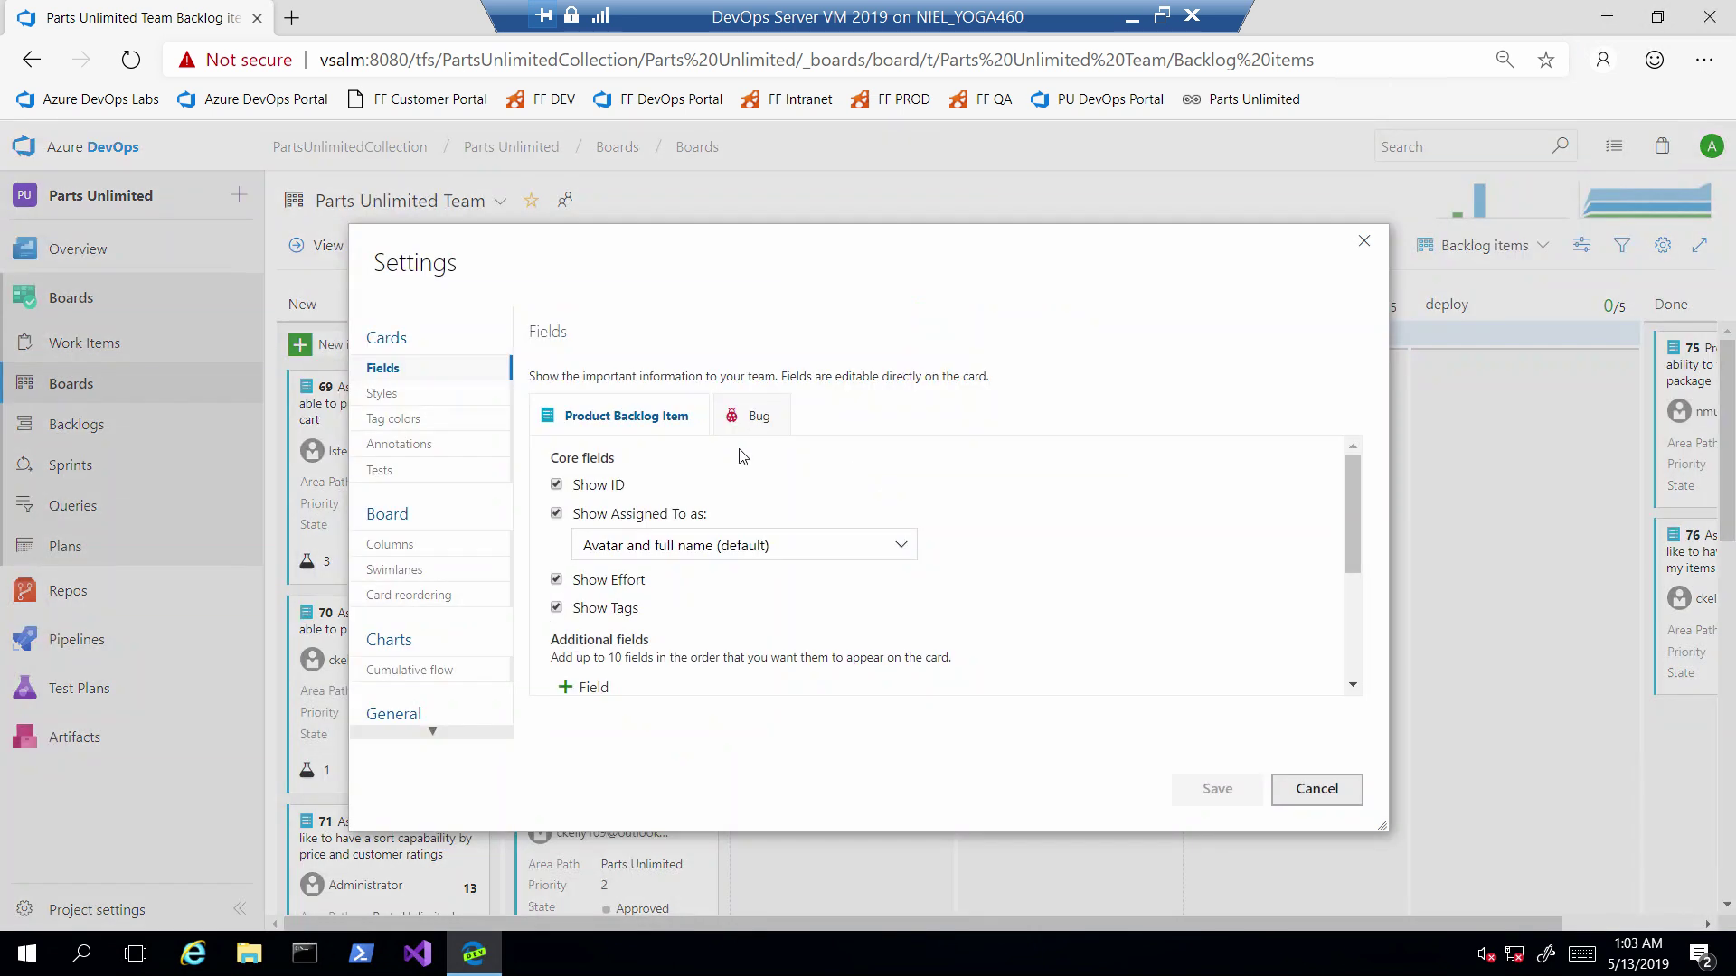
left_click(425, 571)
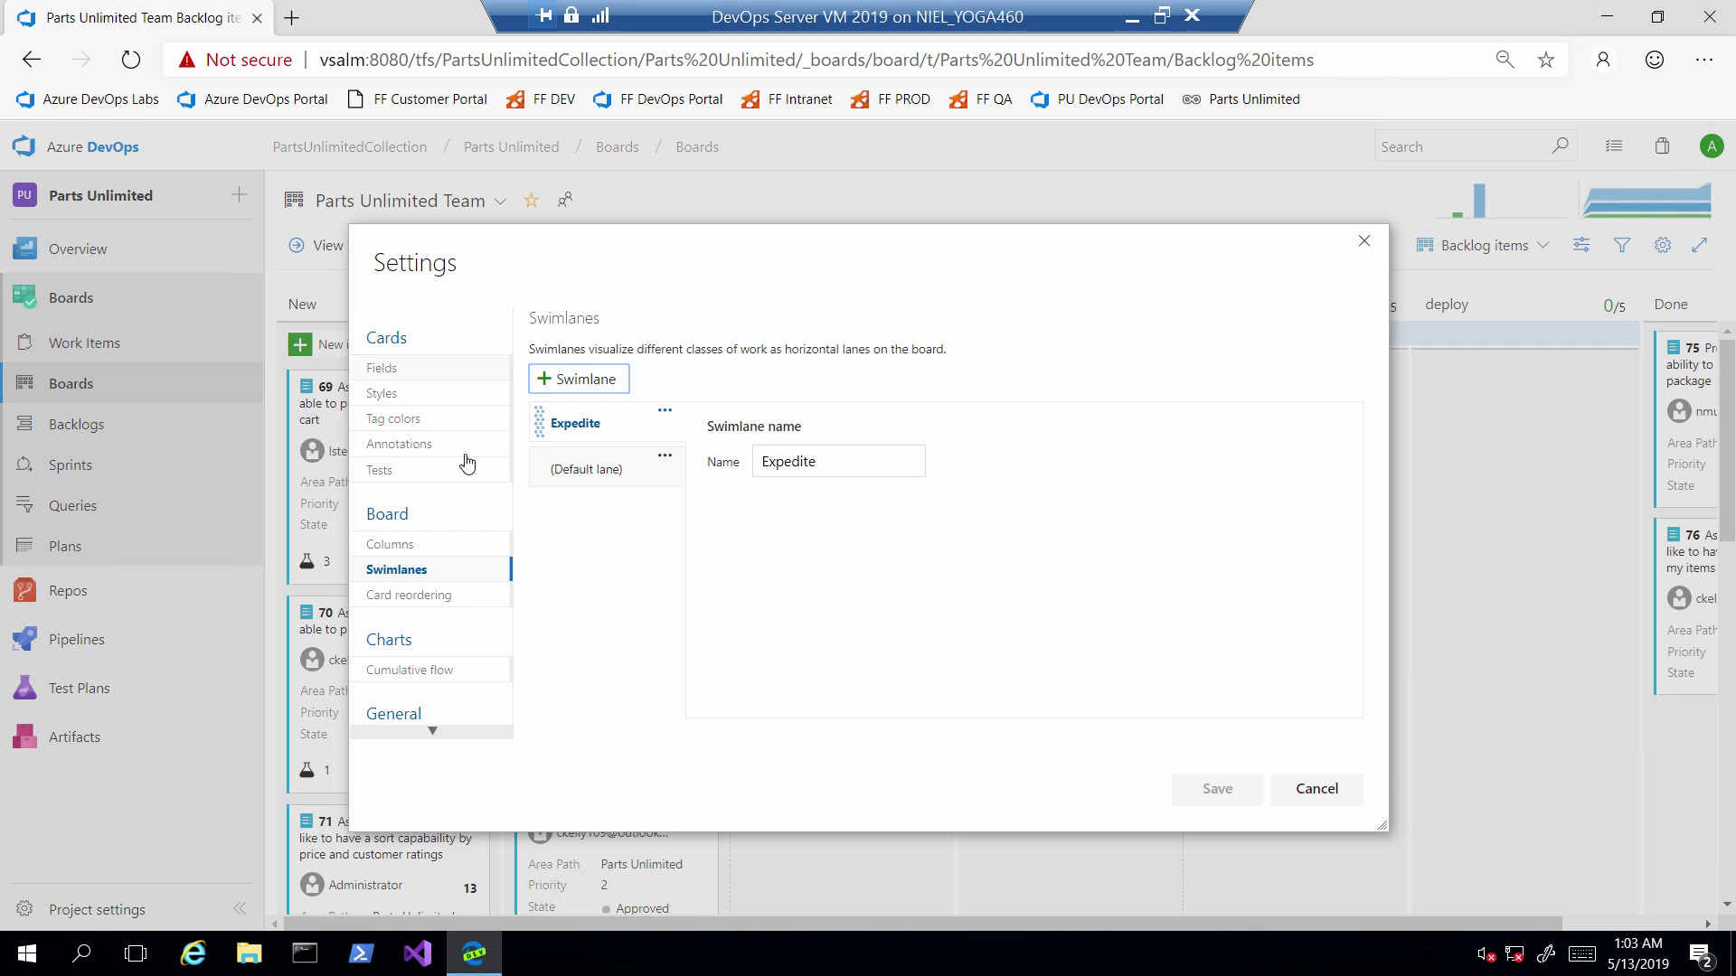
scroll(467, 638, "down", 1)
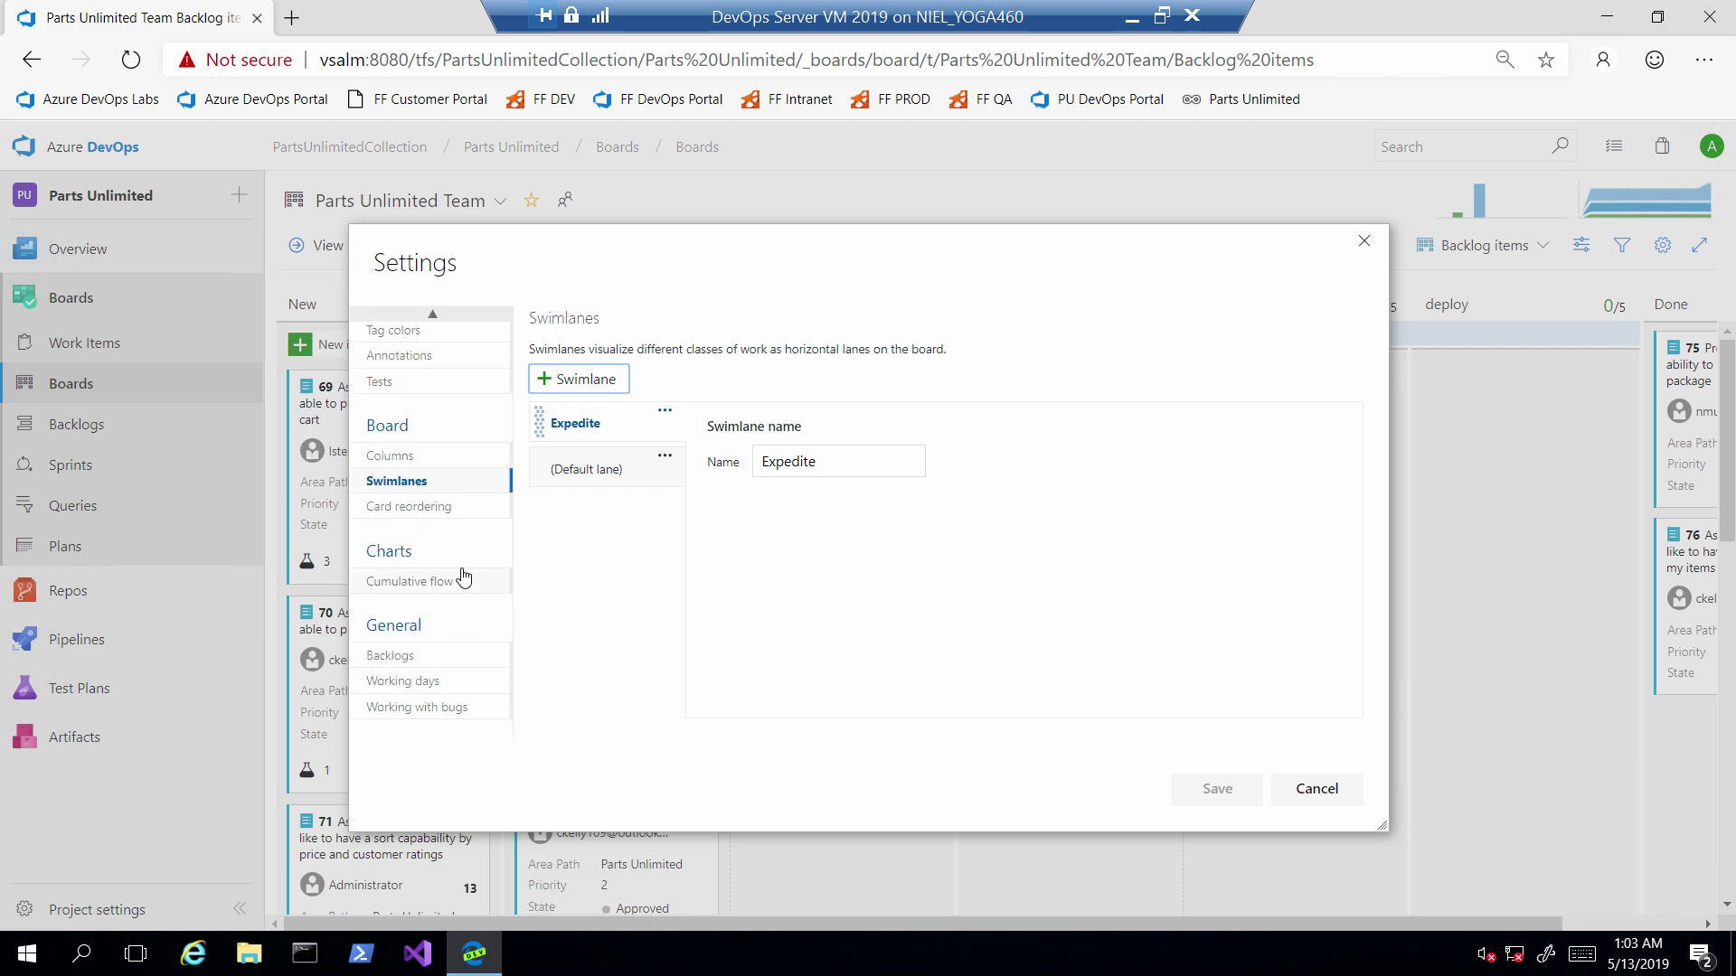
left_click(421, 690)
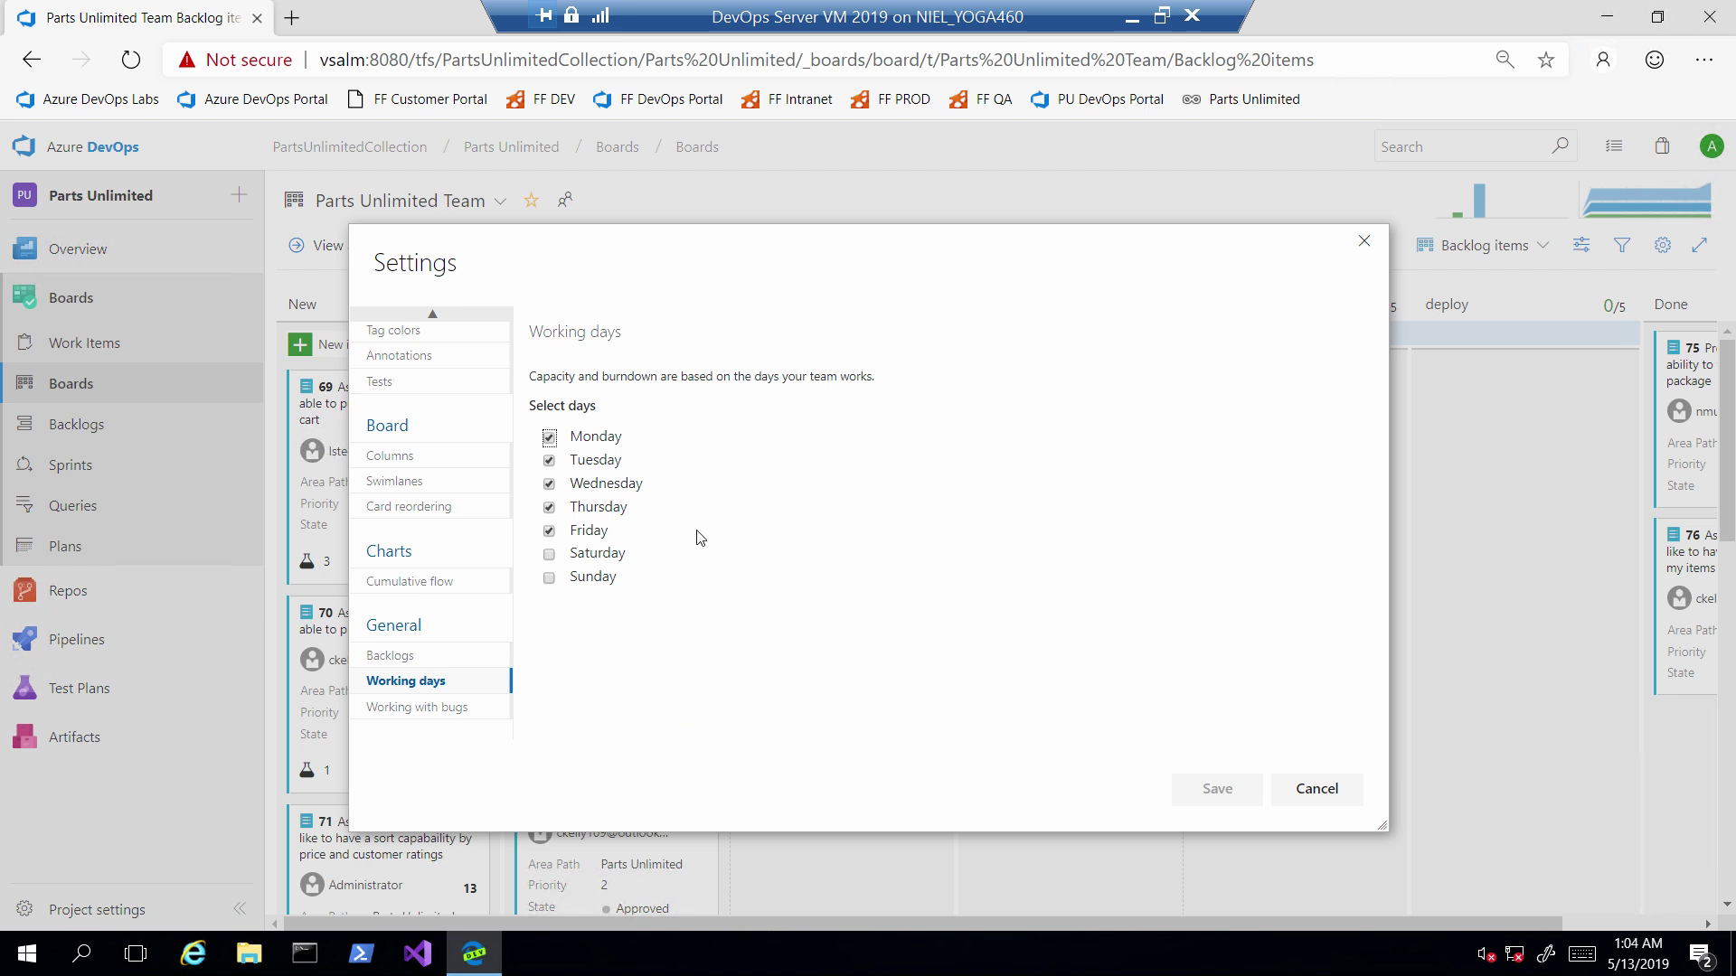
left_click(549, 555)
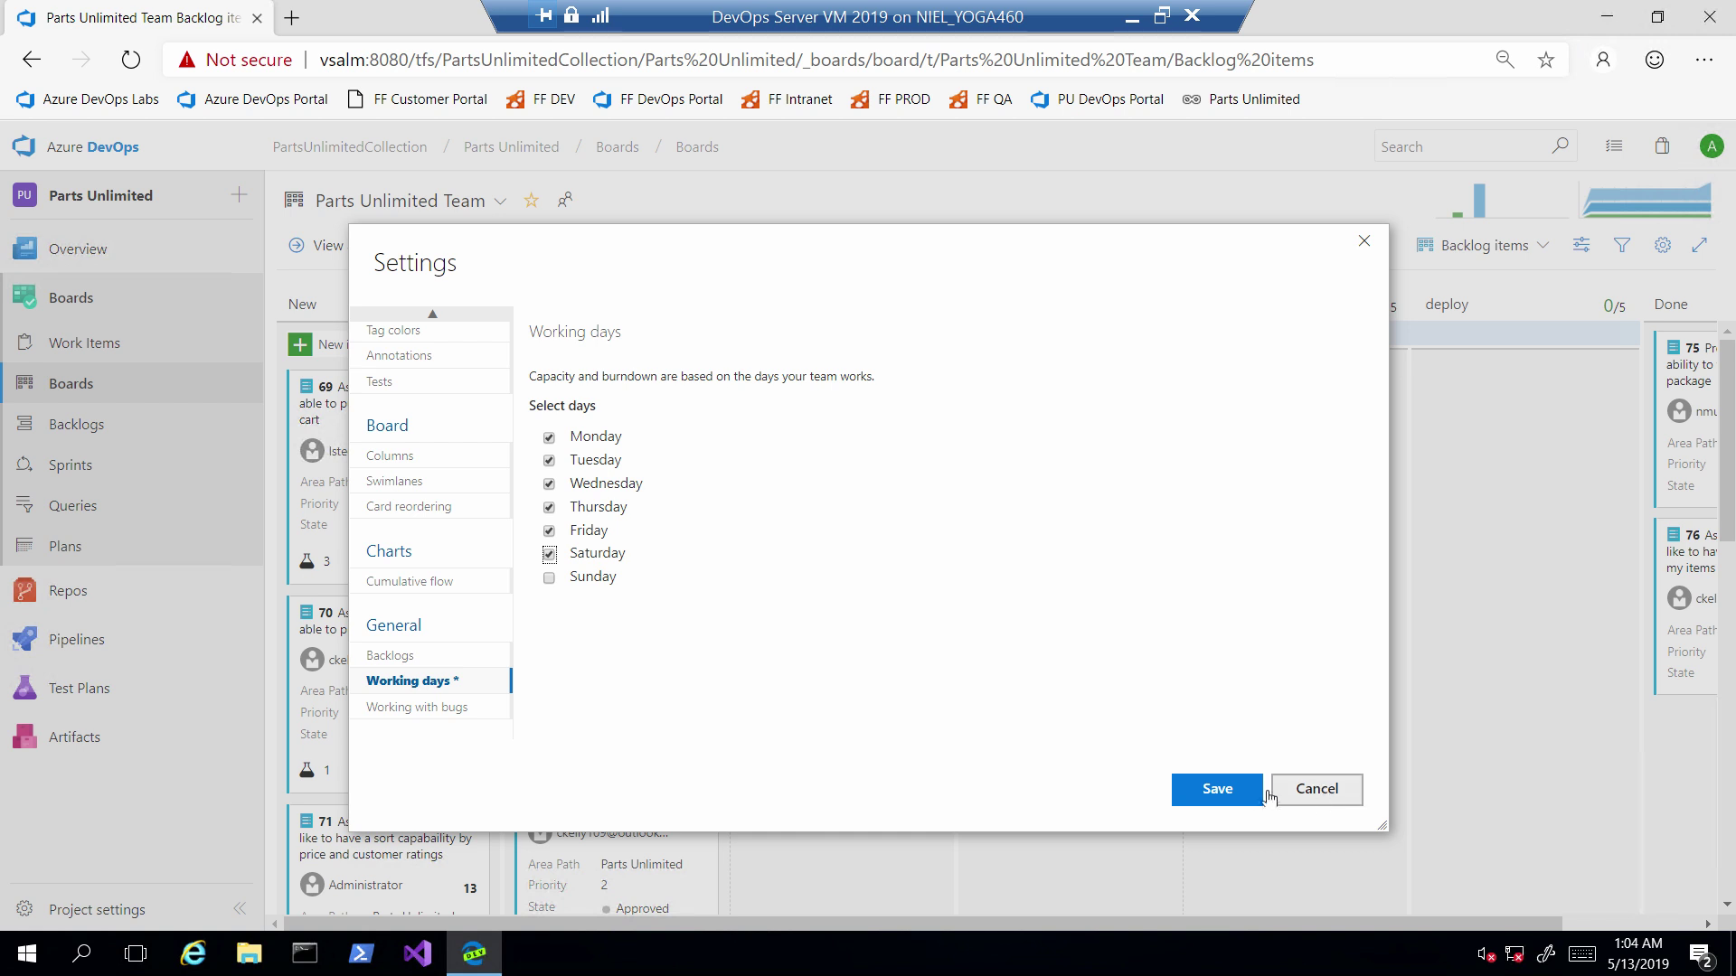
left_click(1217, 789)
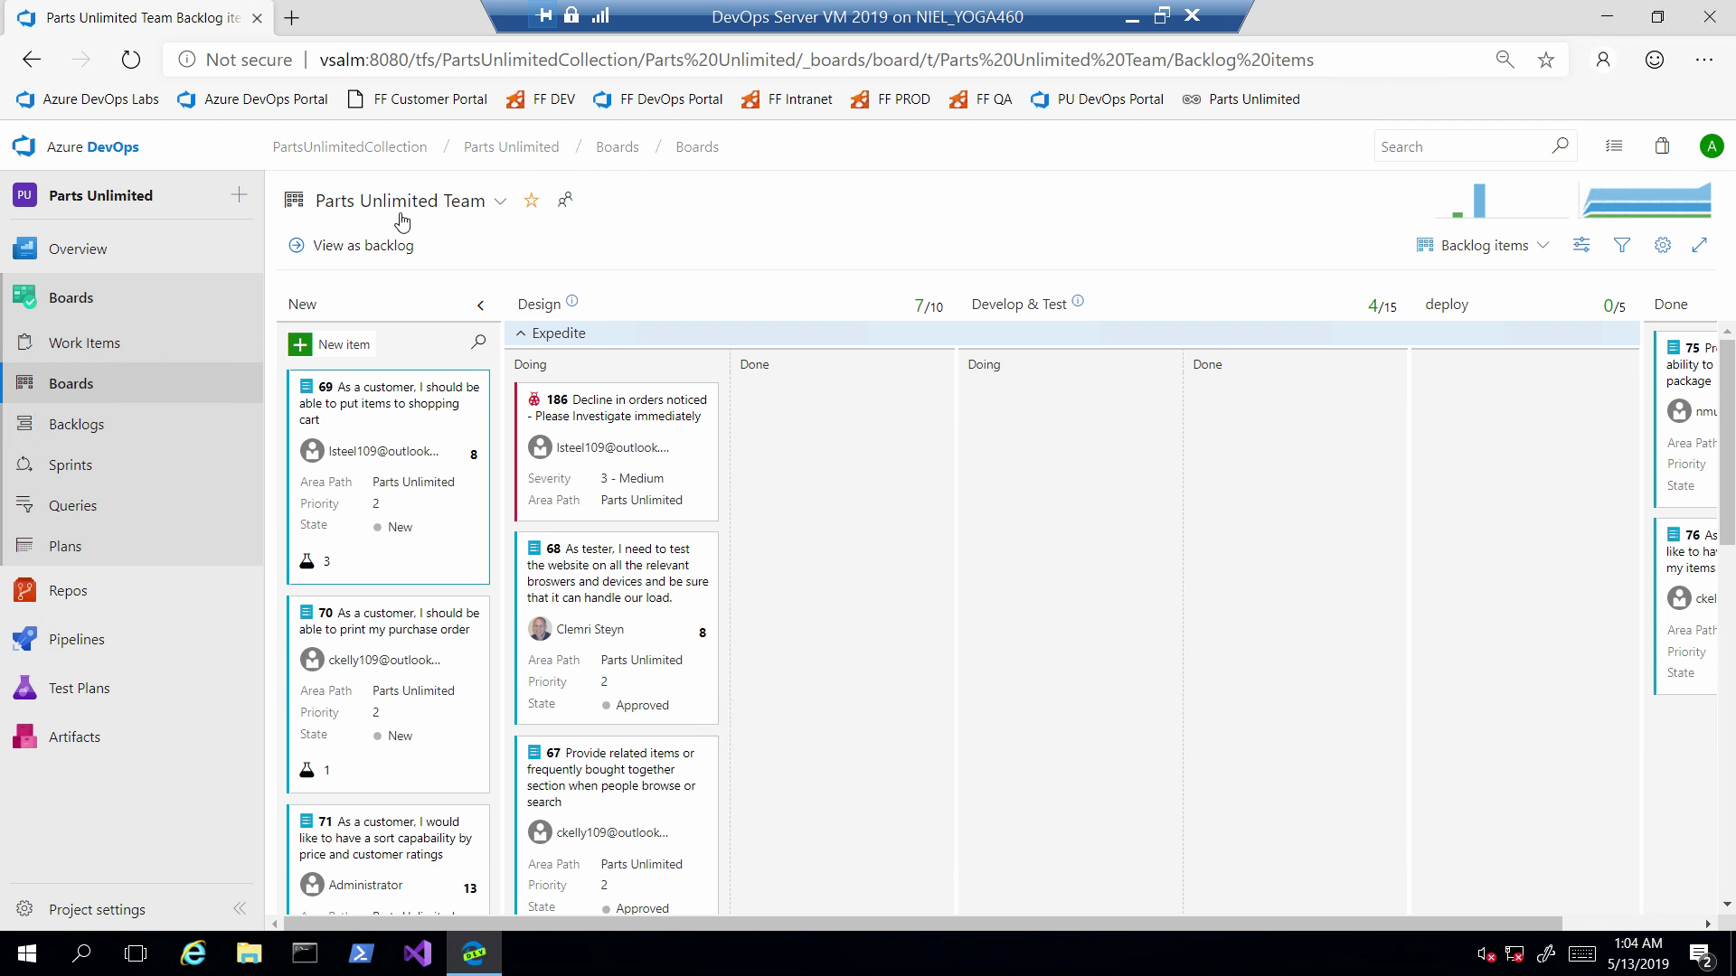
Step: View the Features board, and return to the Backlog items board
left_click(1488, 245)
left_click(1442, 315)
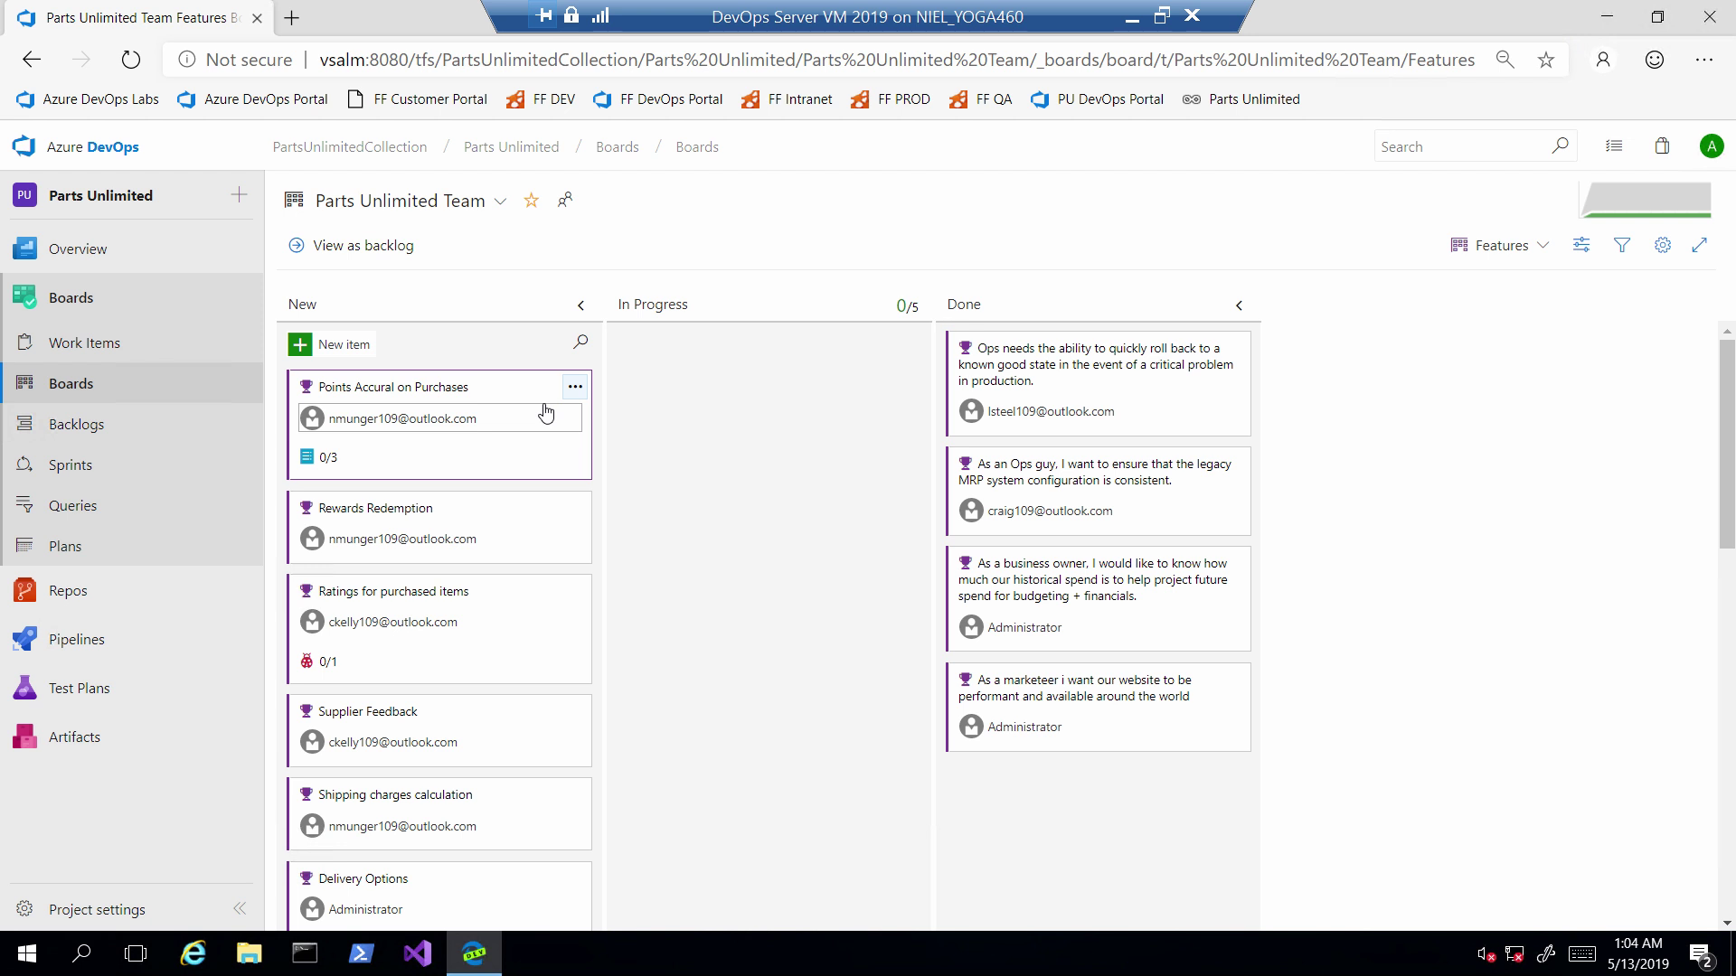
left_click(1528, 246)
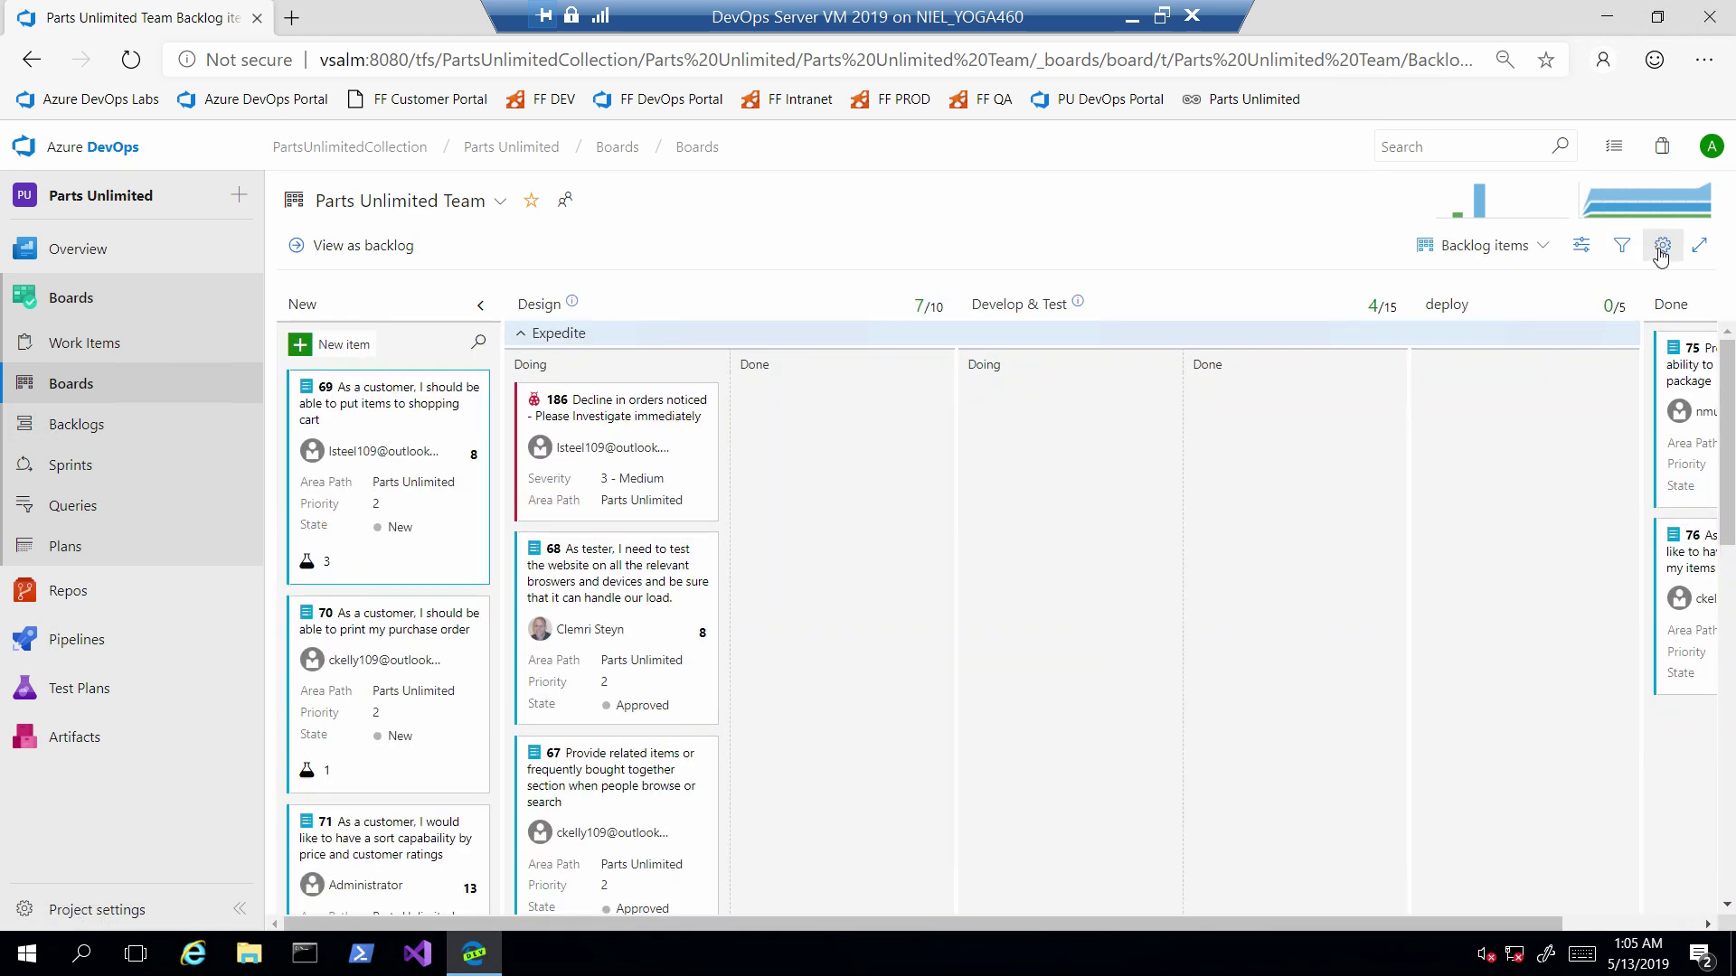
Step: Review the team's options for working with bugs in the board settings and close them without saving
left_click(1662, 245)
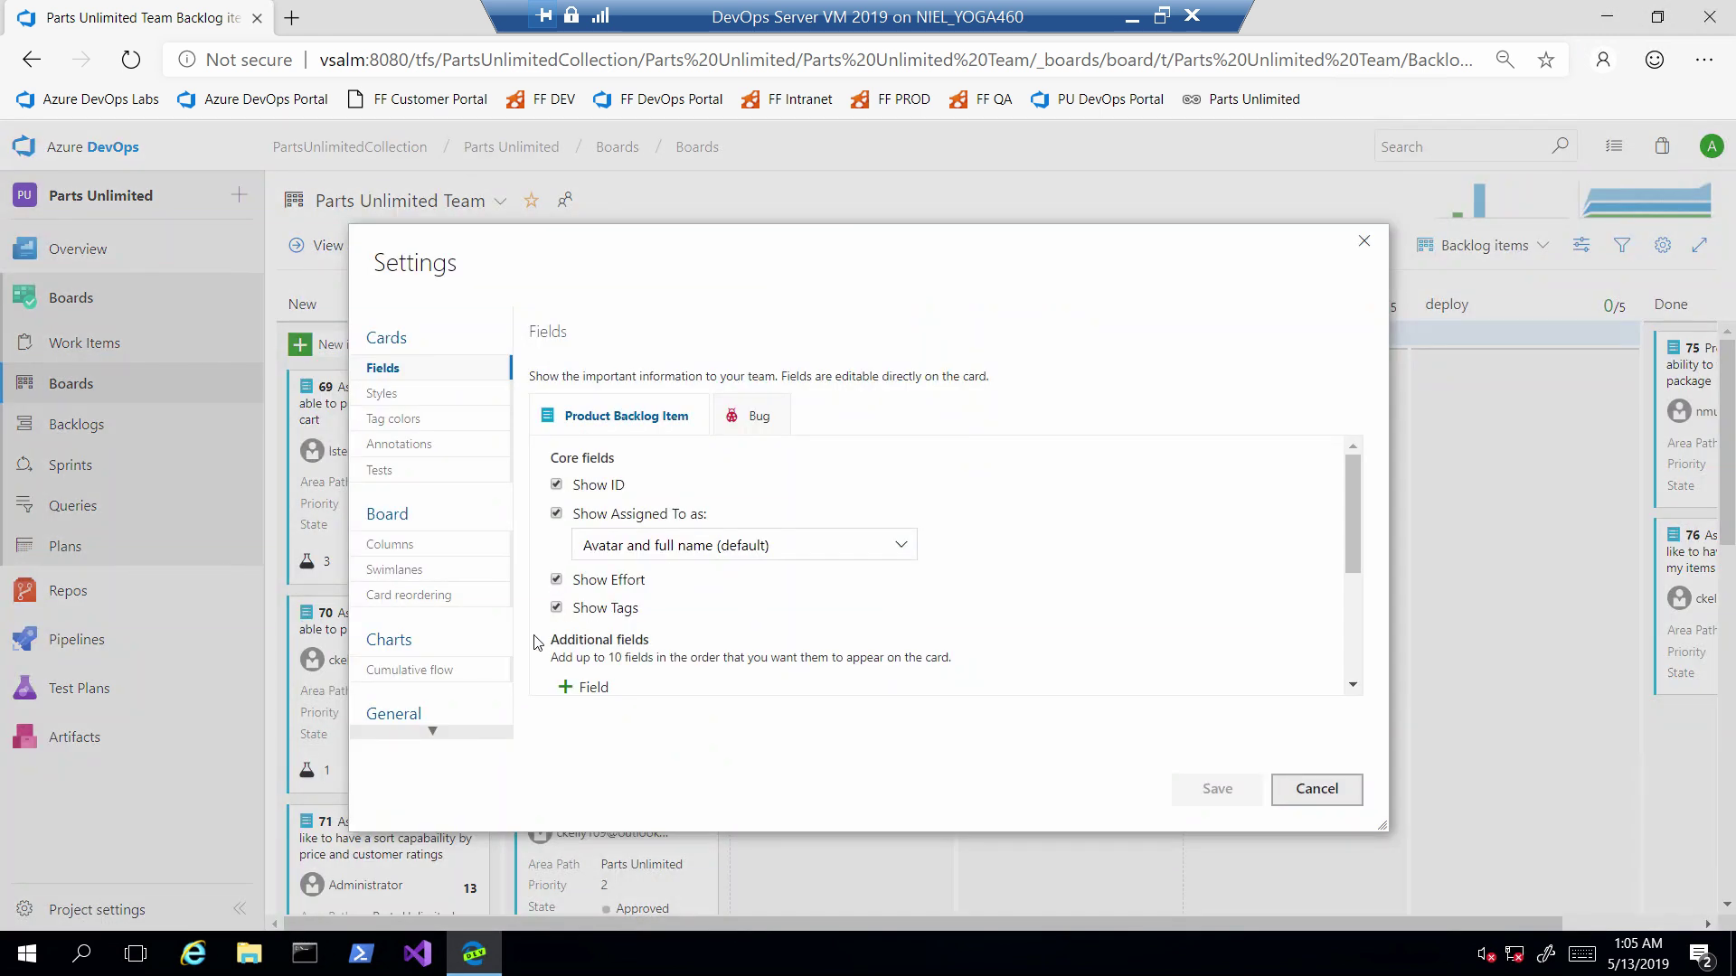
scroll(423, 633, "down", 1)
left_click(417, 710)
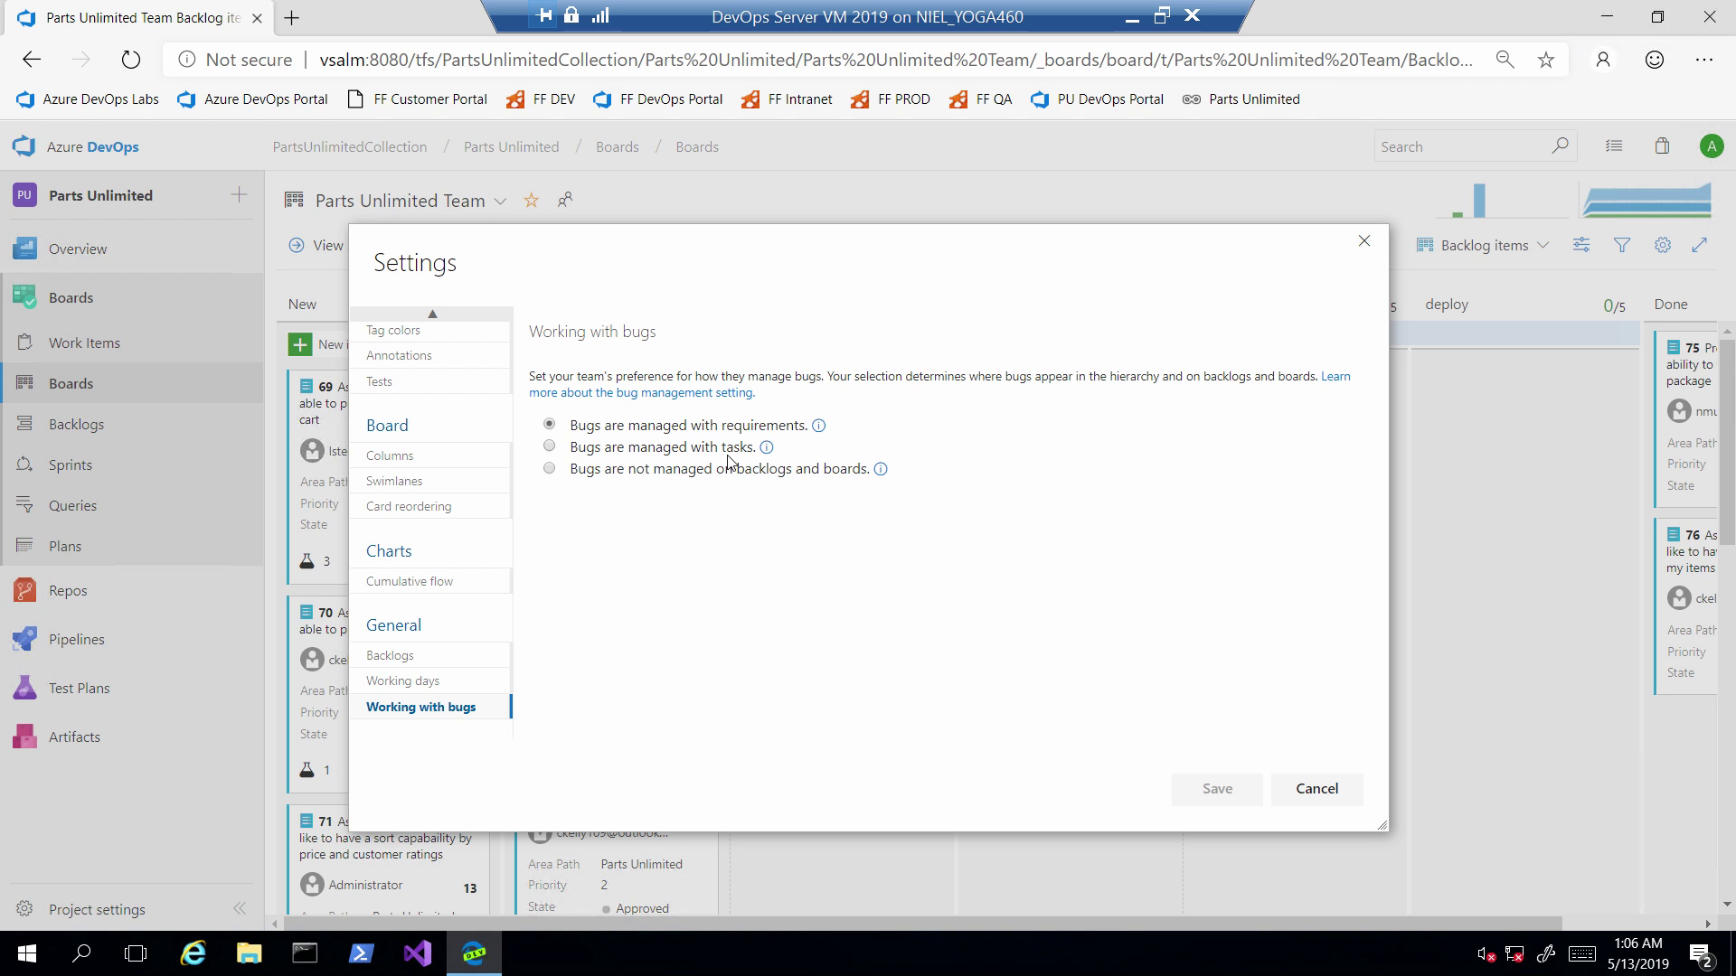
left_click(1316, 788)
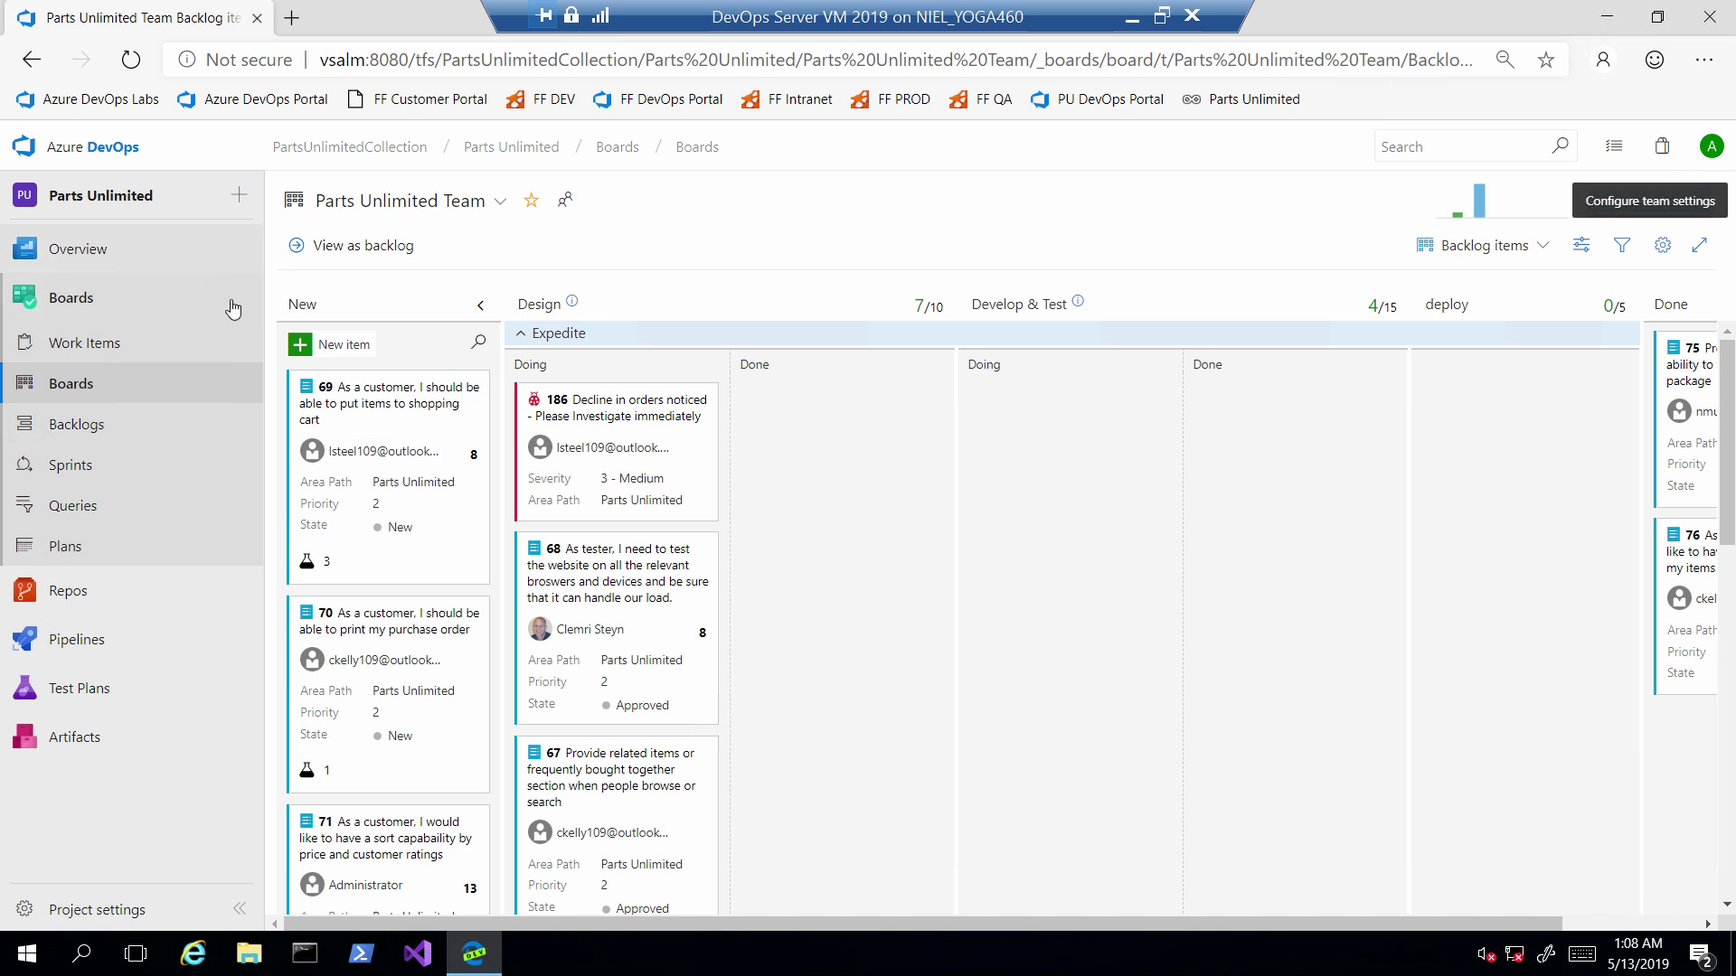
Step: Examine the state graph and change history of backlog item 68, and close the item
left_click(643, 588)
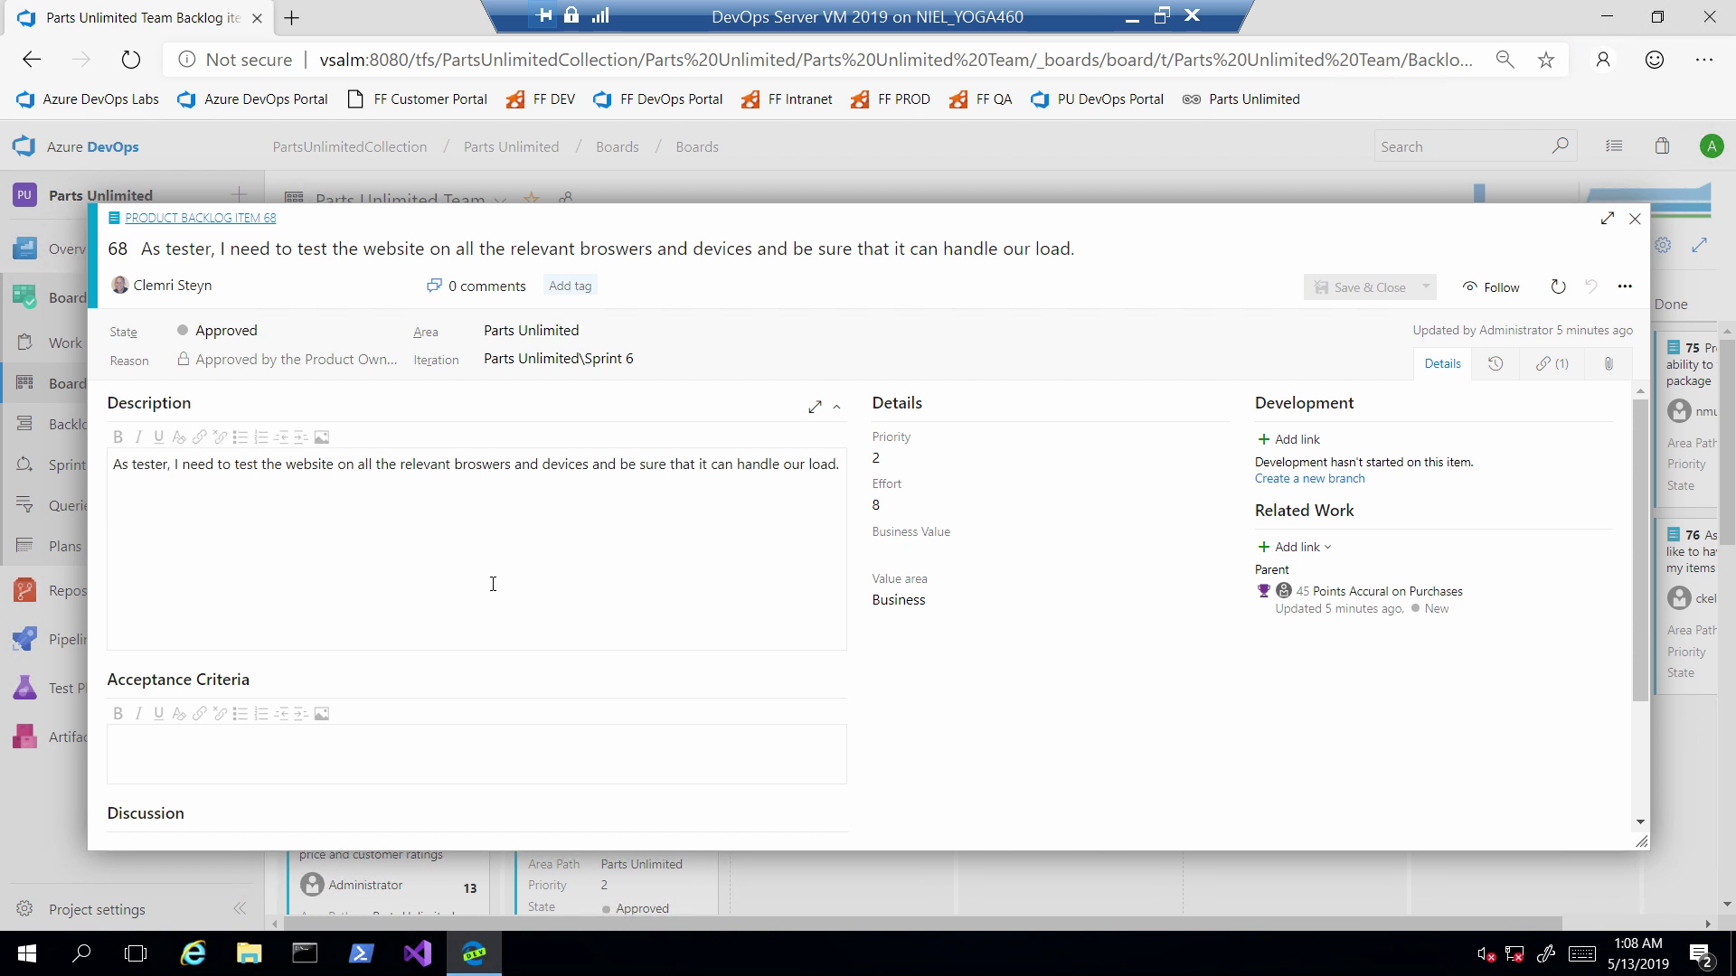
left_click(1513, 378)
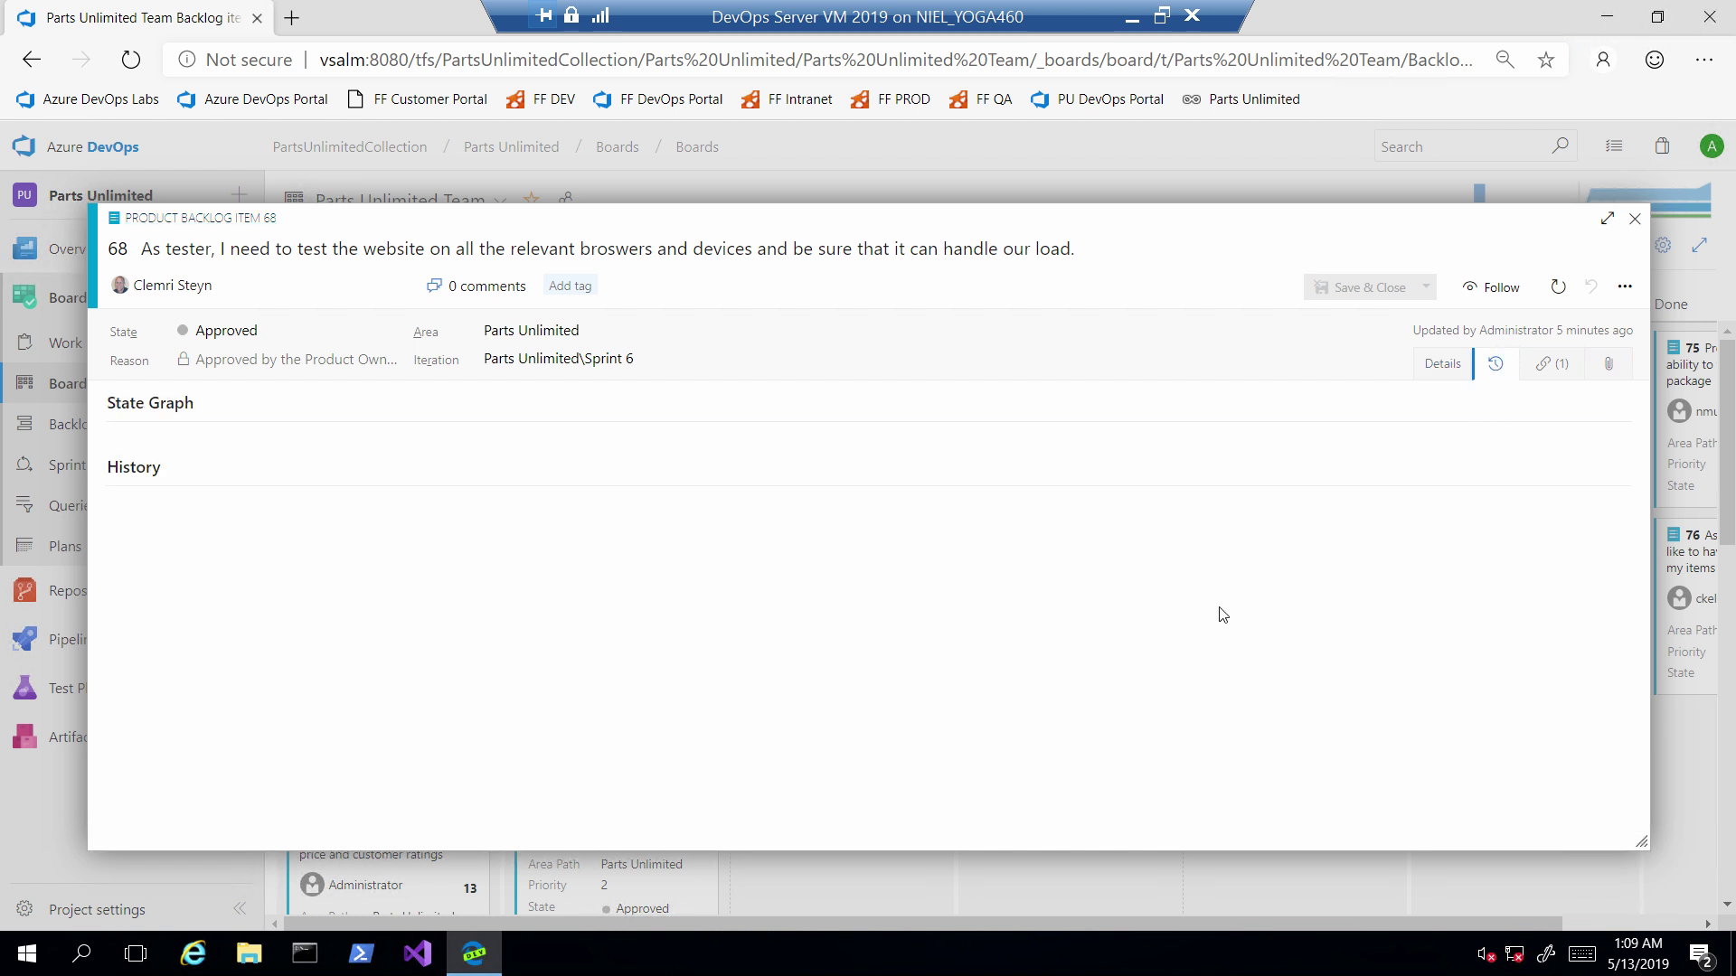
scroll(524, 621, "down", 3)
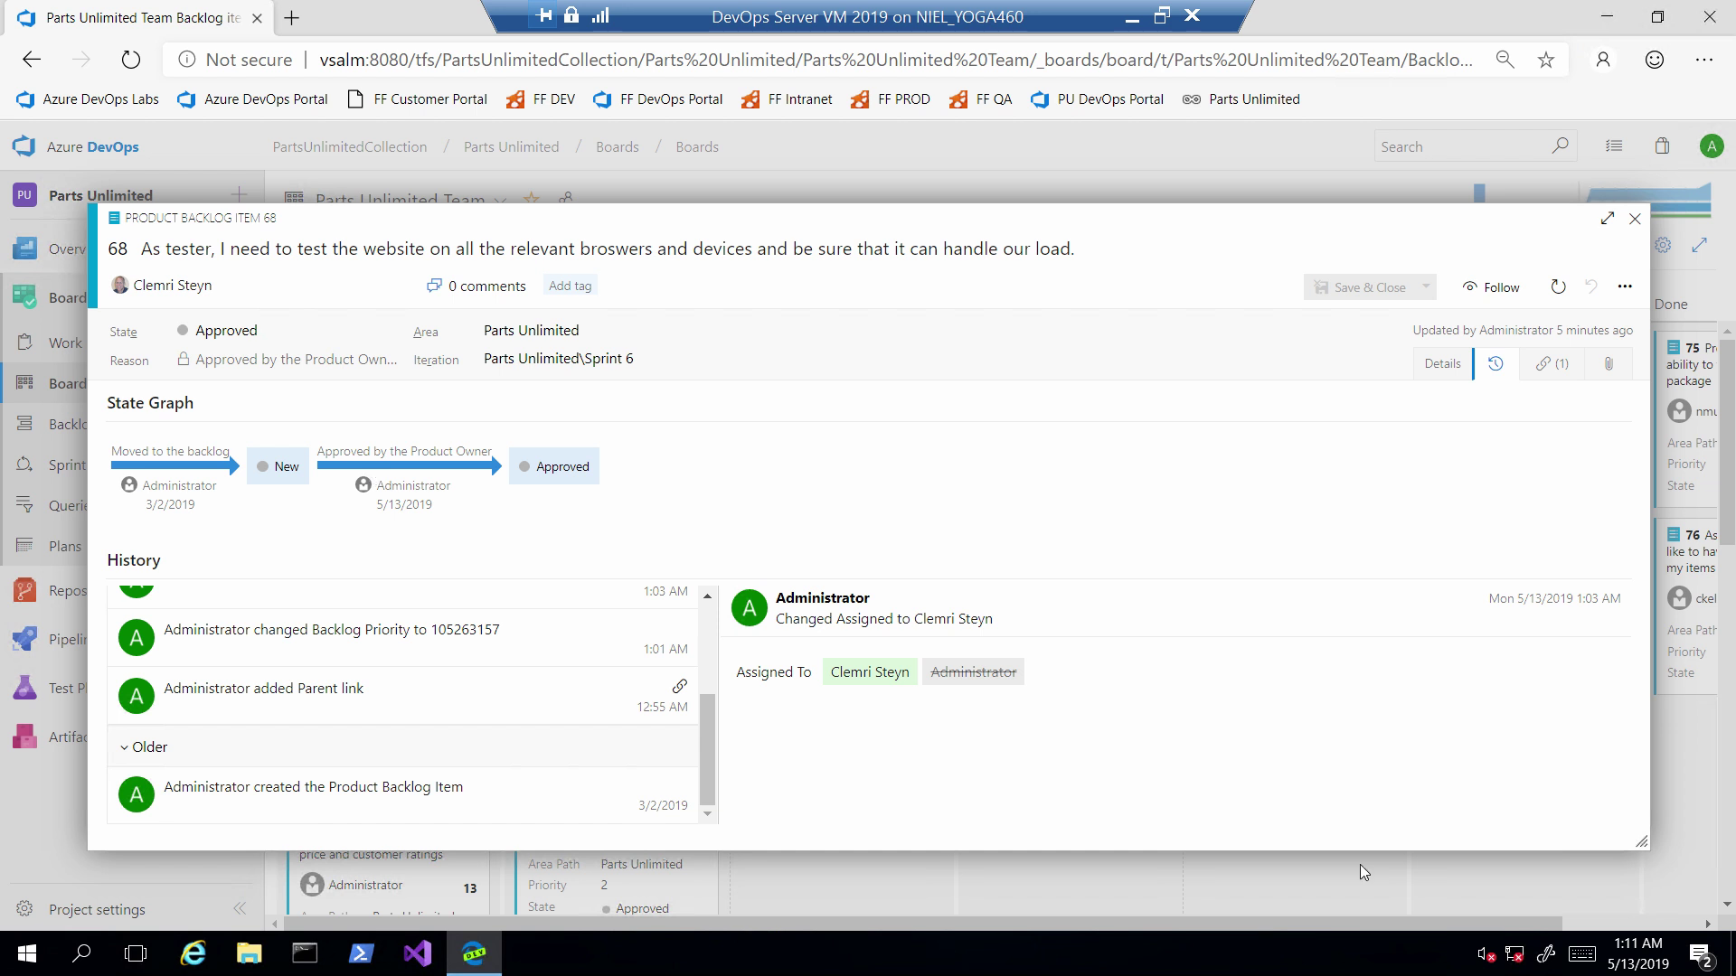
key("Escape")
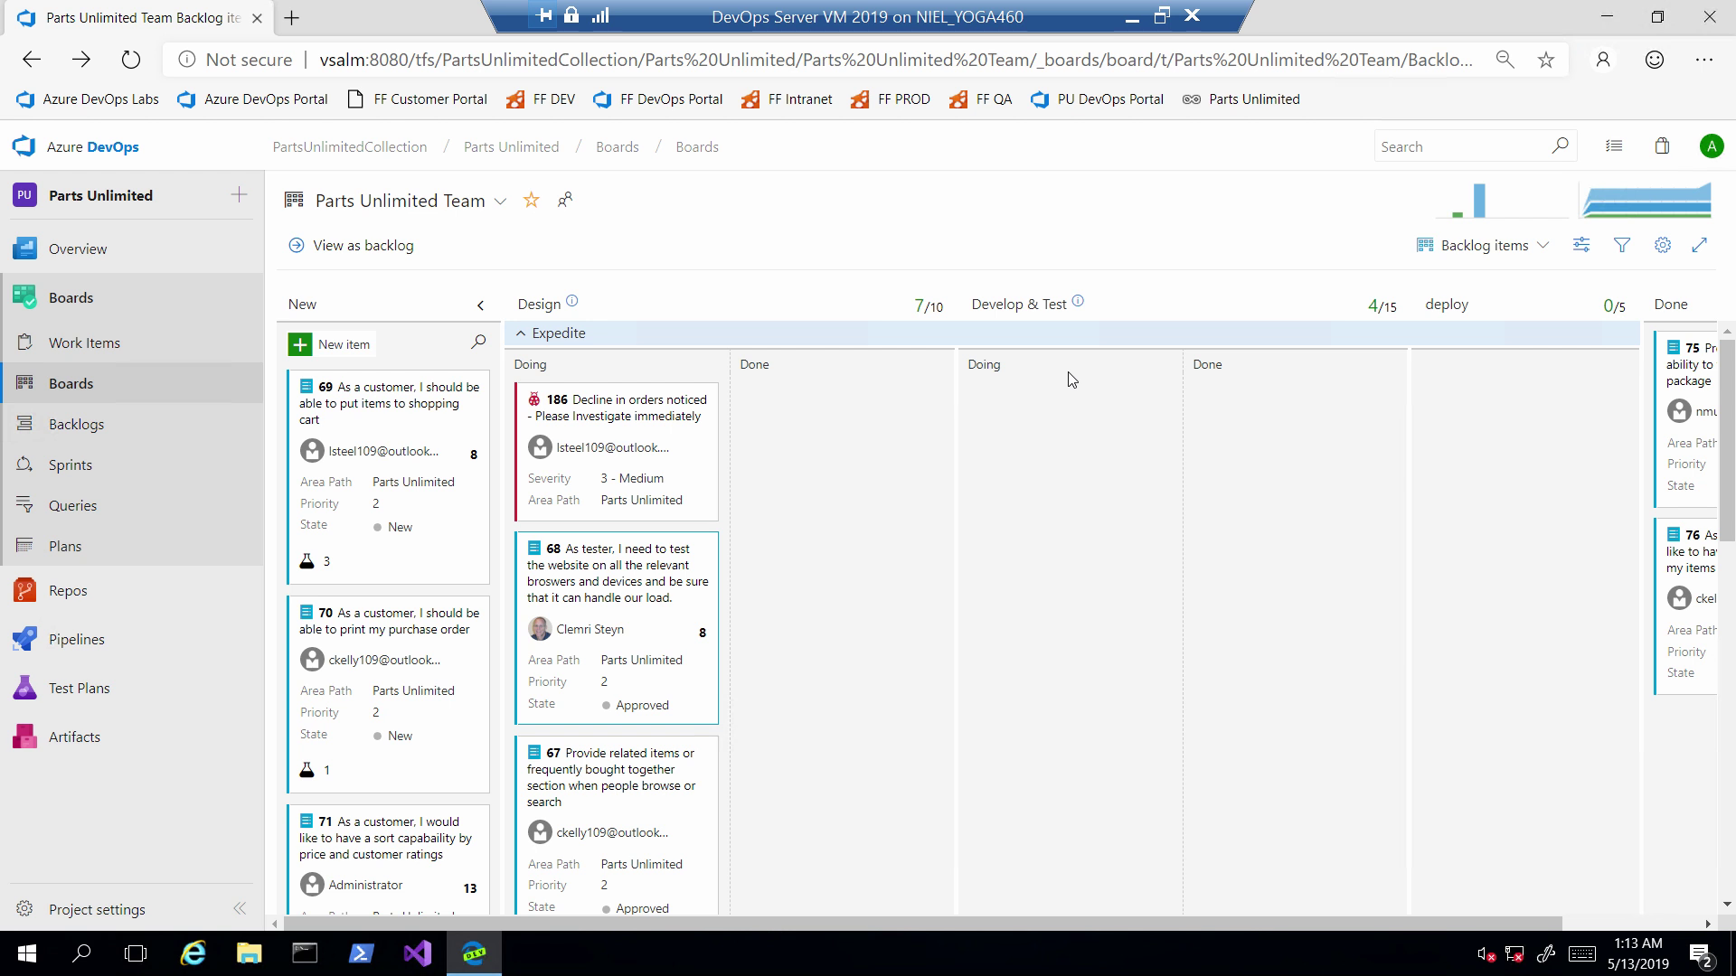
Step: Check the Effort field of backlog item 69 and view the team's Velocity chart, closing each when done
left_click(474, 387)
left_click(397, 403)
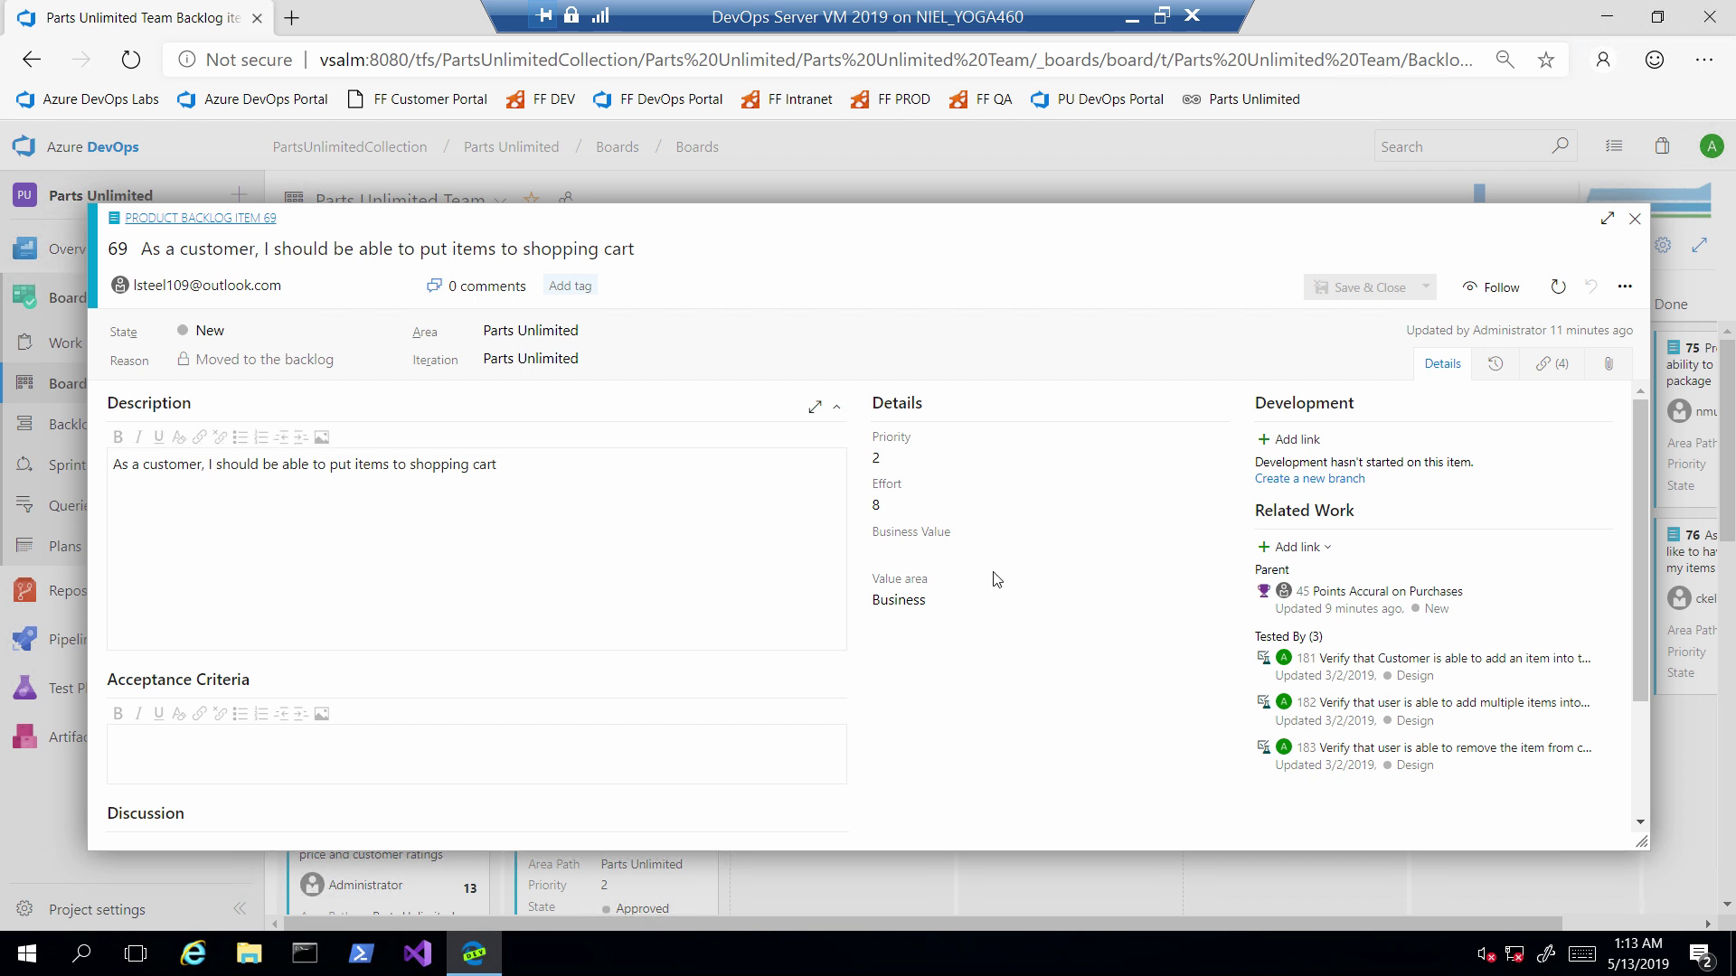
left_click(905, 510)
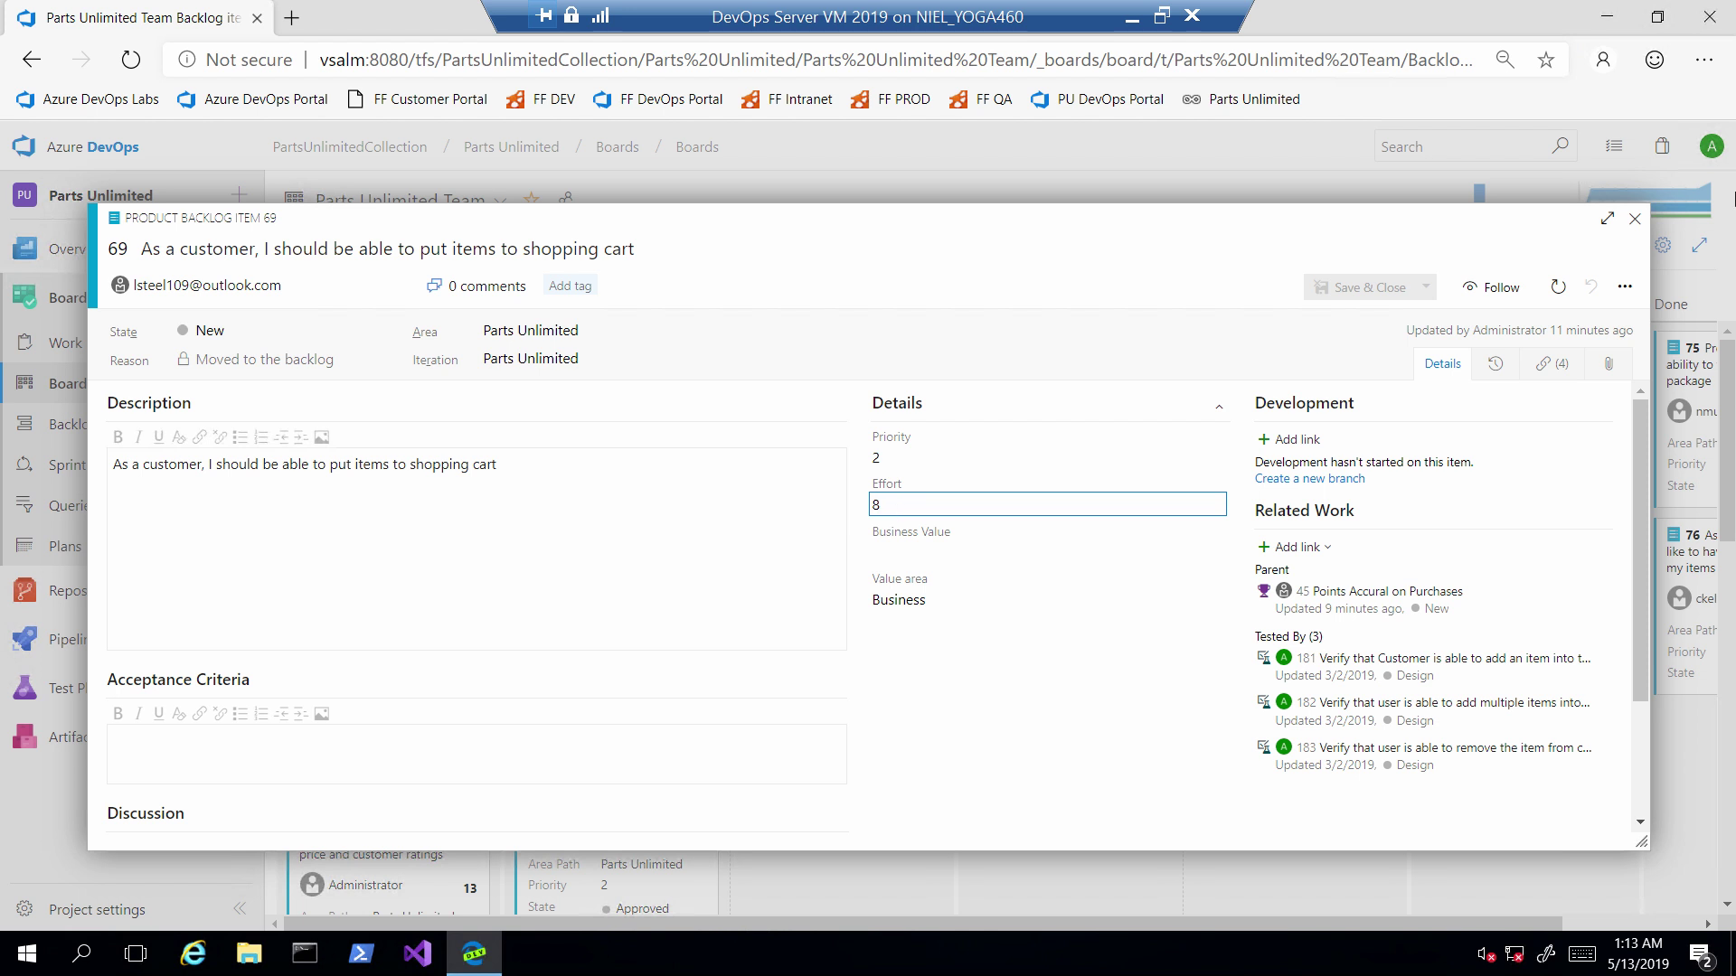
left_click(1635, 219)
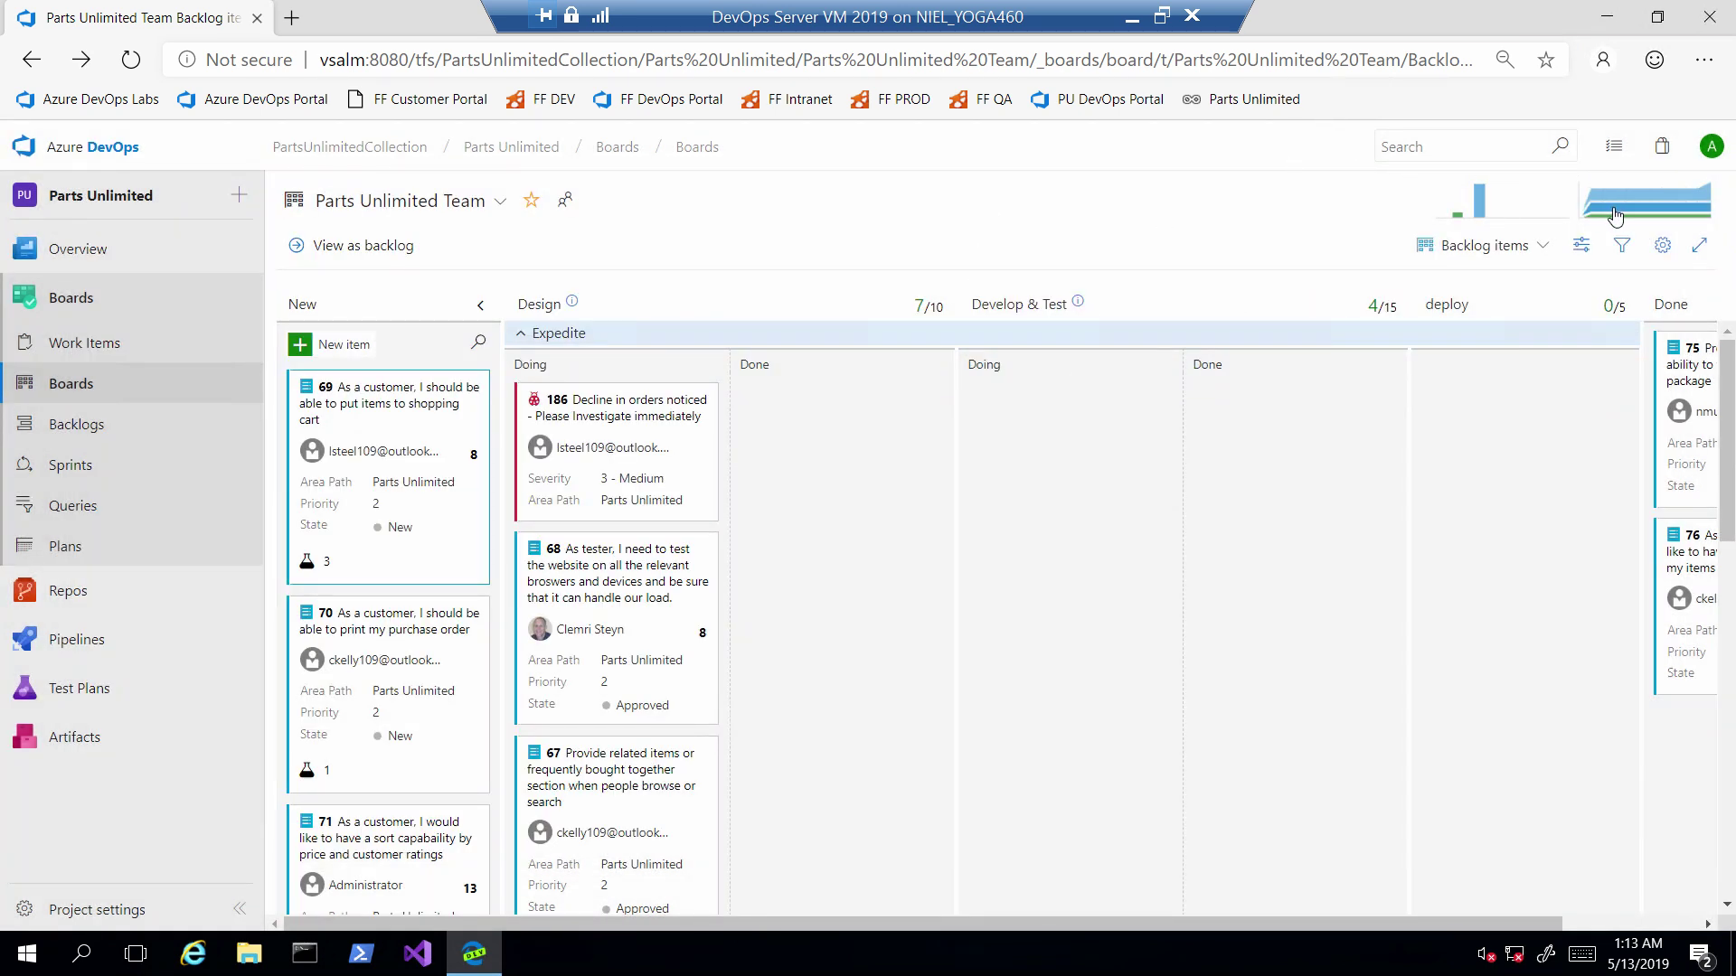
left_click(1506, 213)
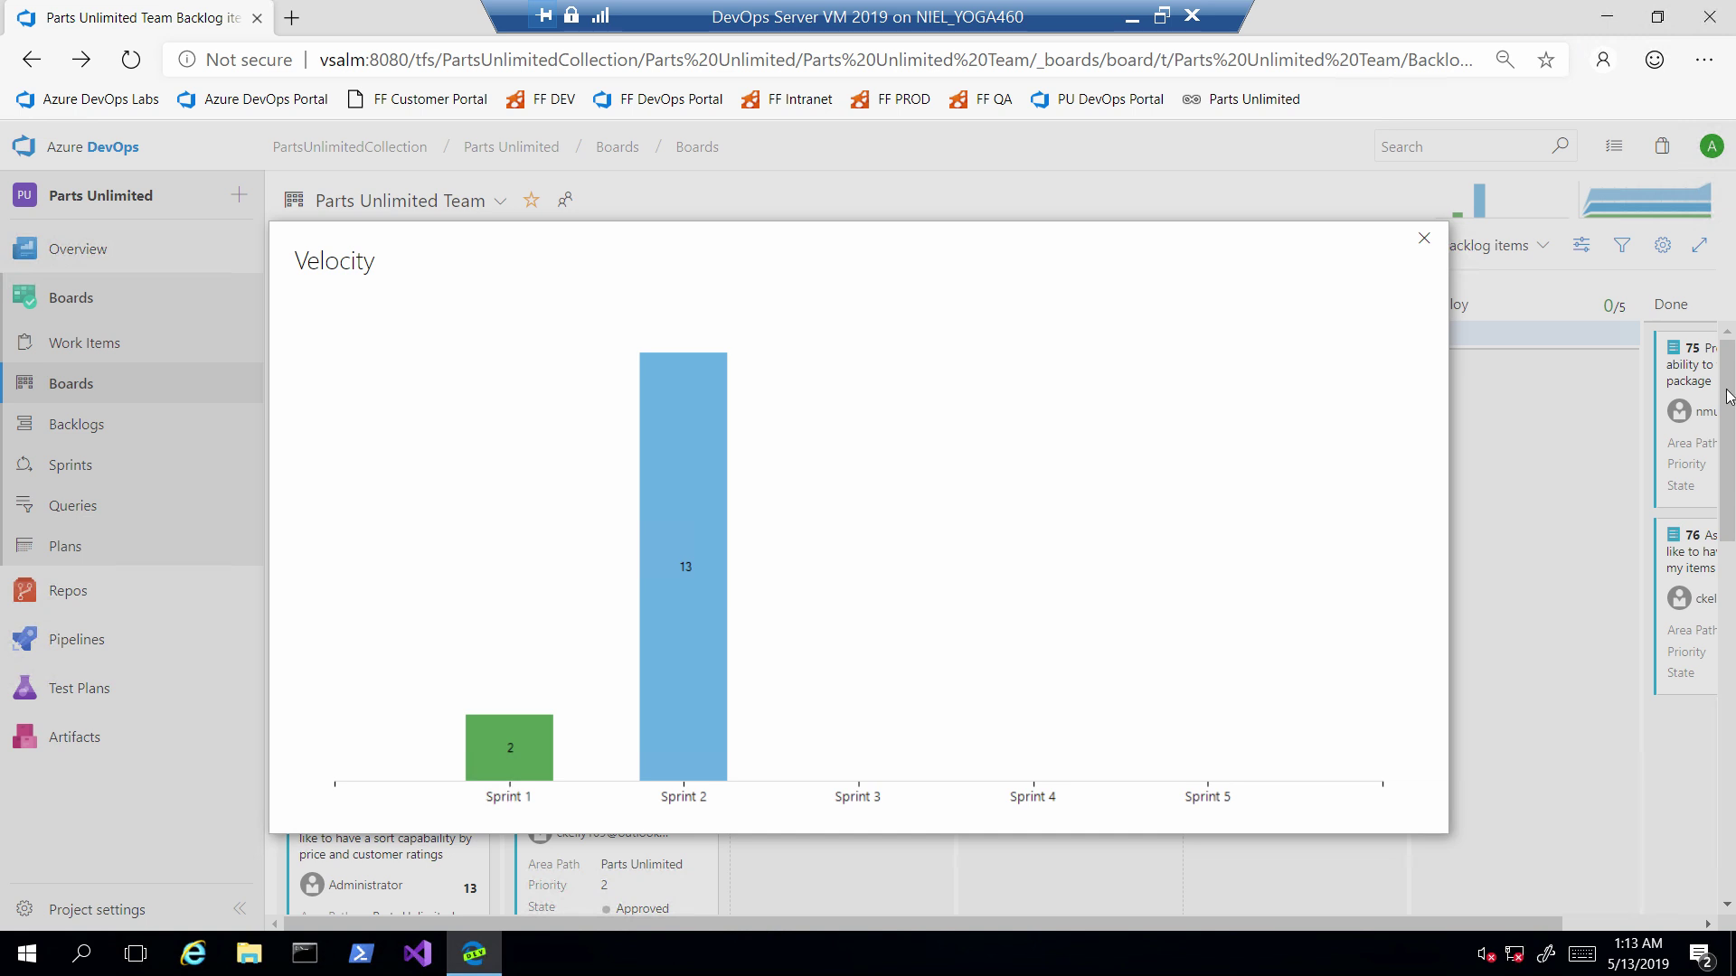
left_click(1425, 239)
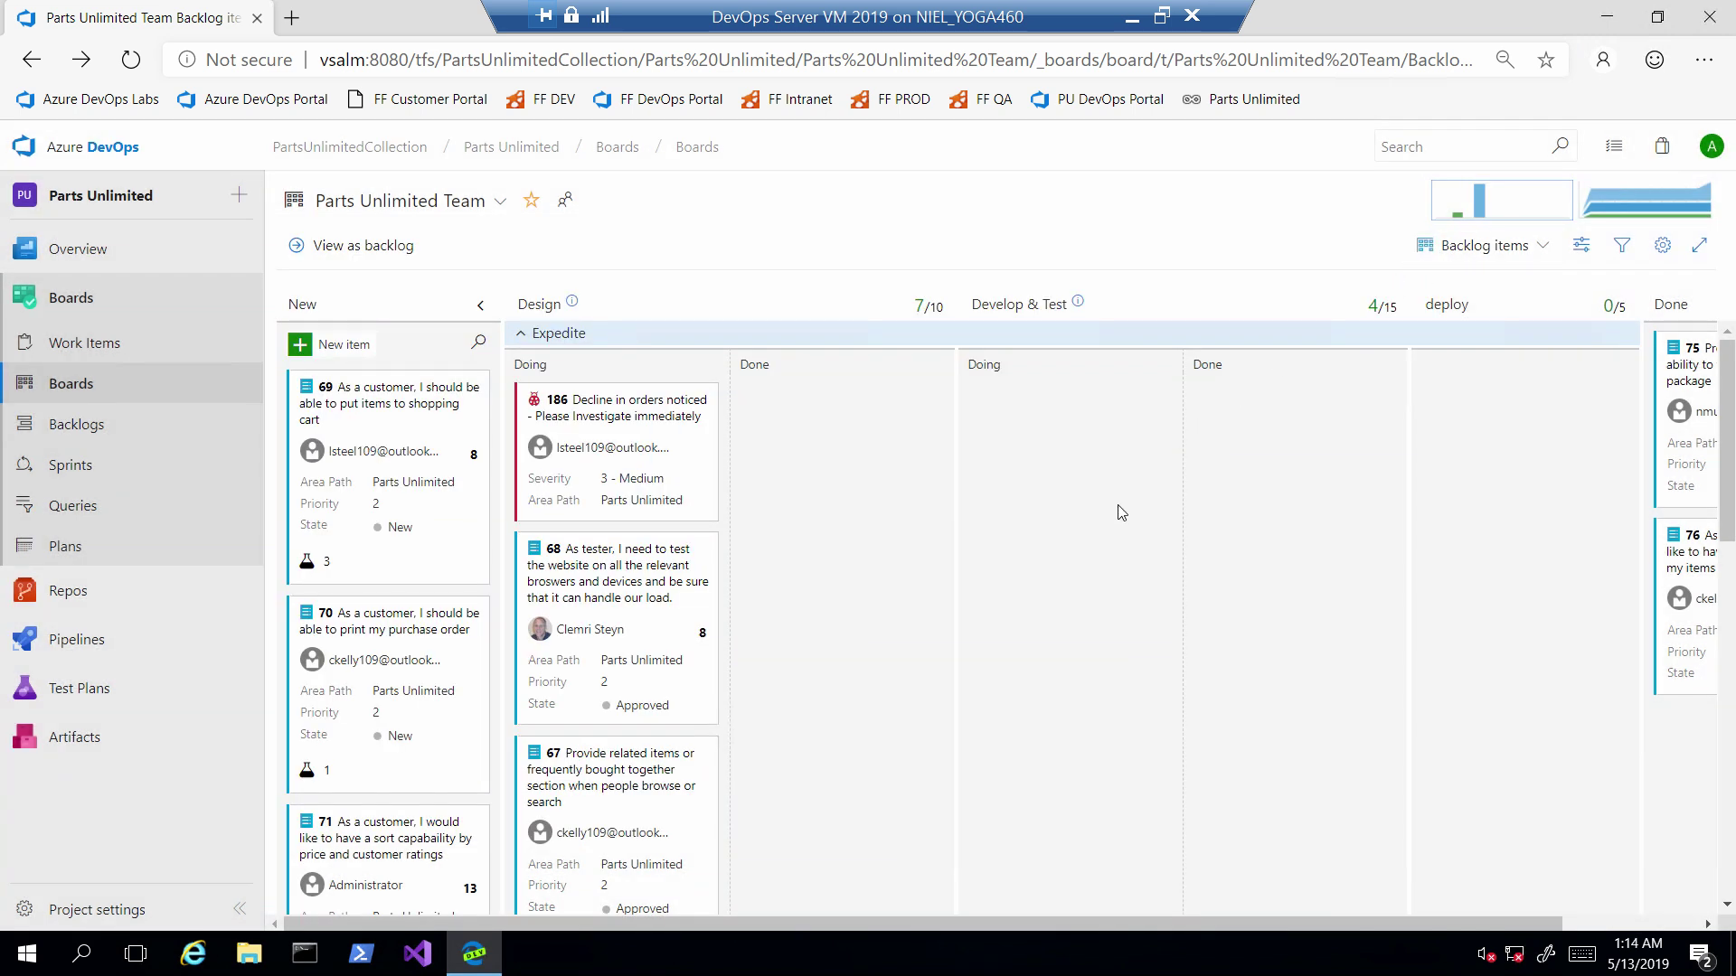